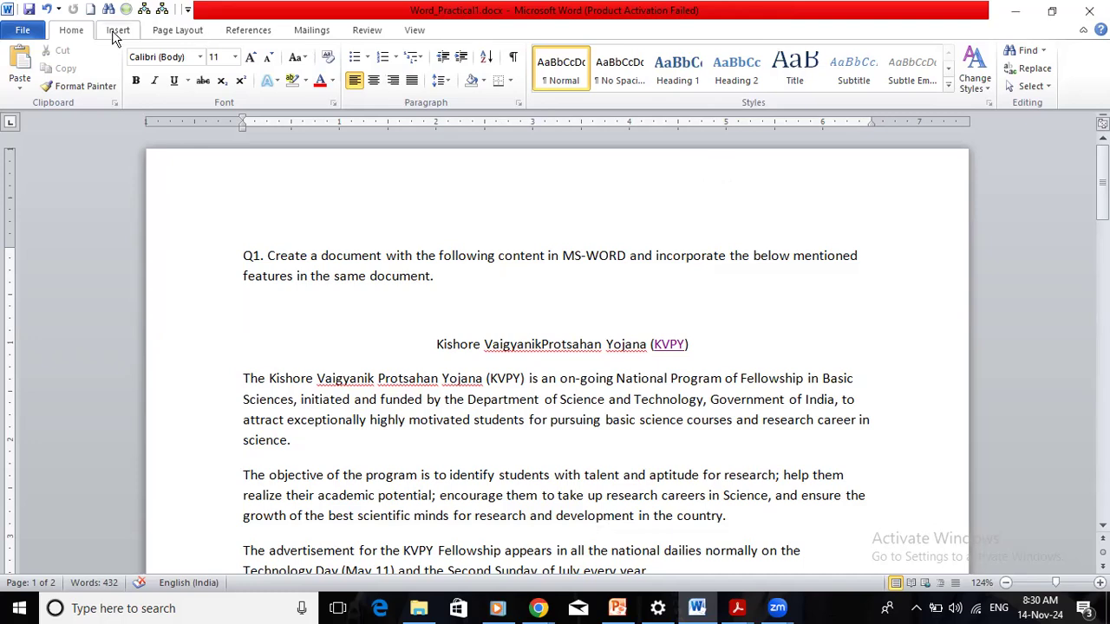
pyautogui.click(221, 259)
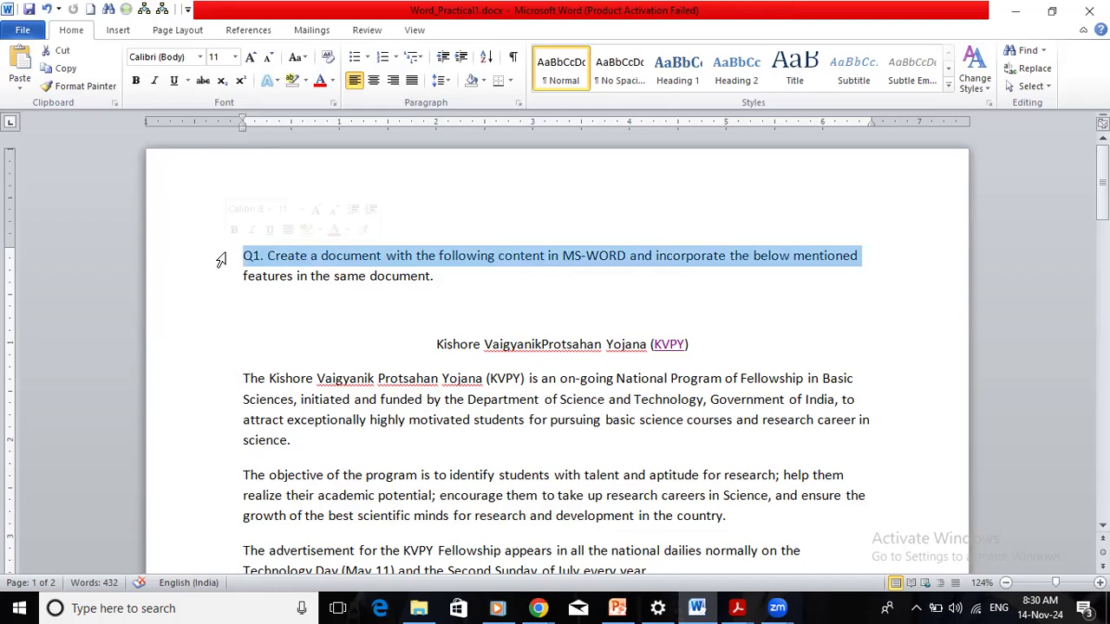
pyautogui.click(298, 303)
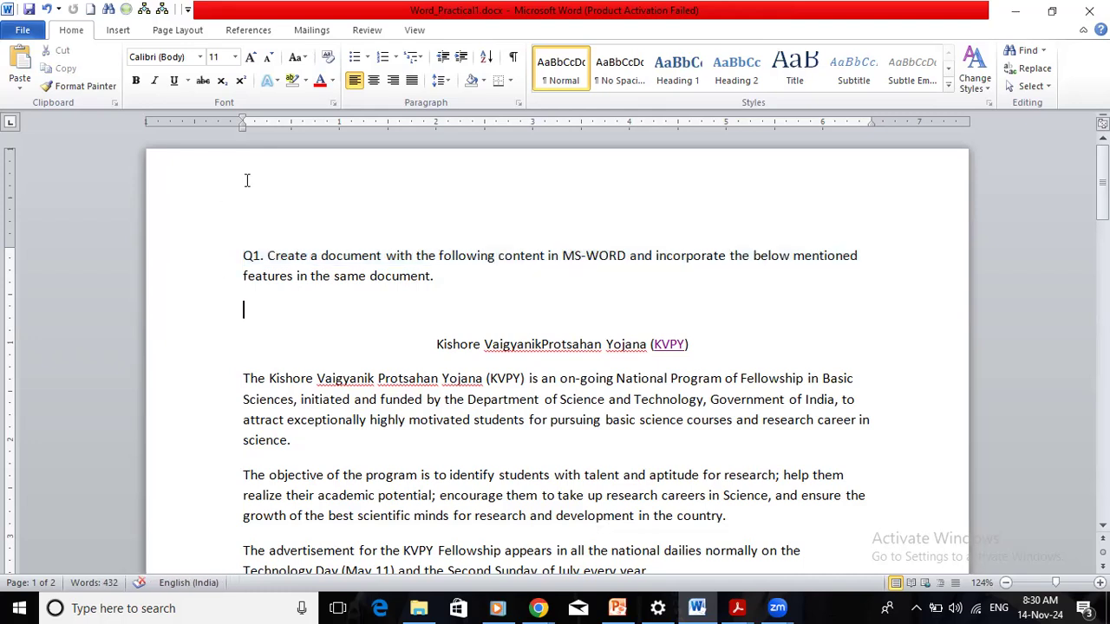
pyautogui.click(113, 30)
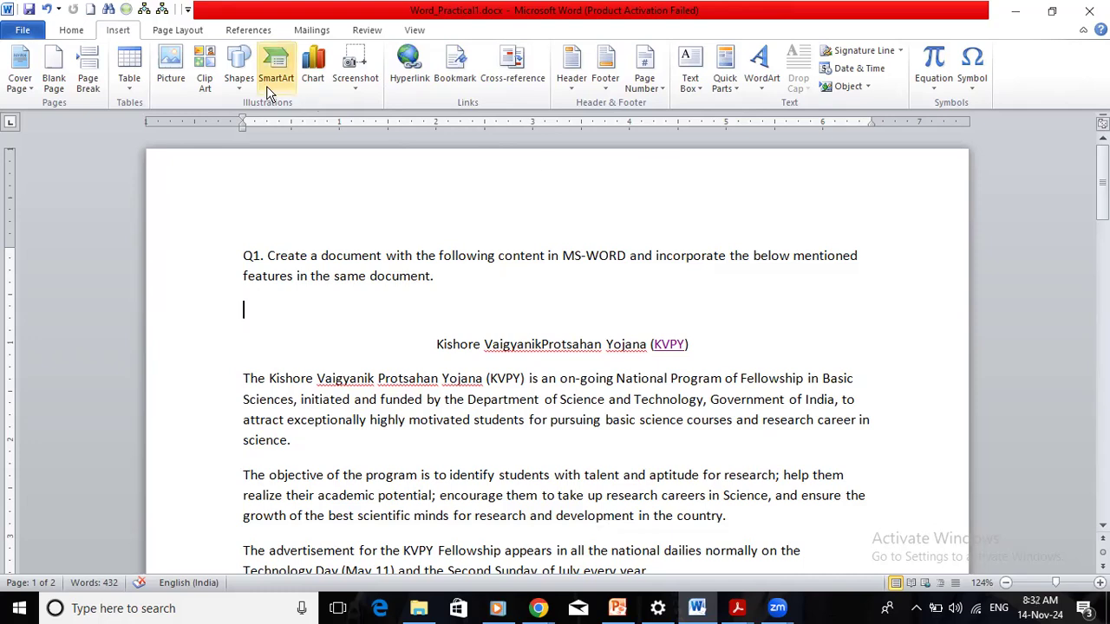
pyautogui.click(176, 31)
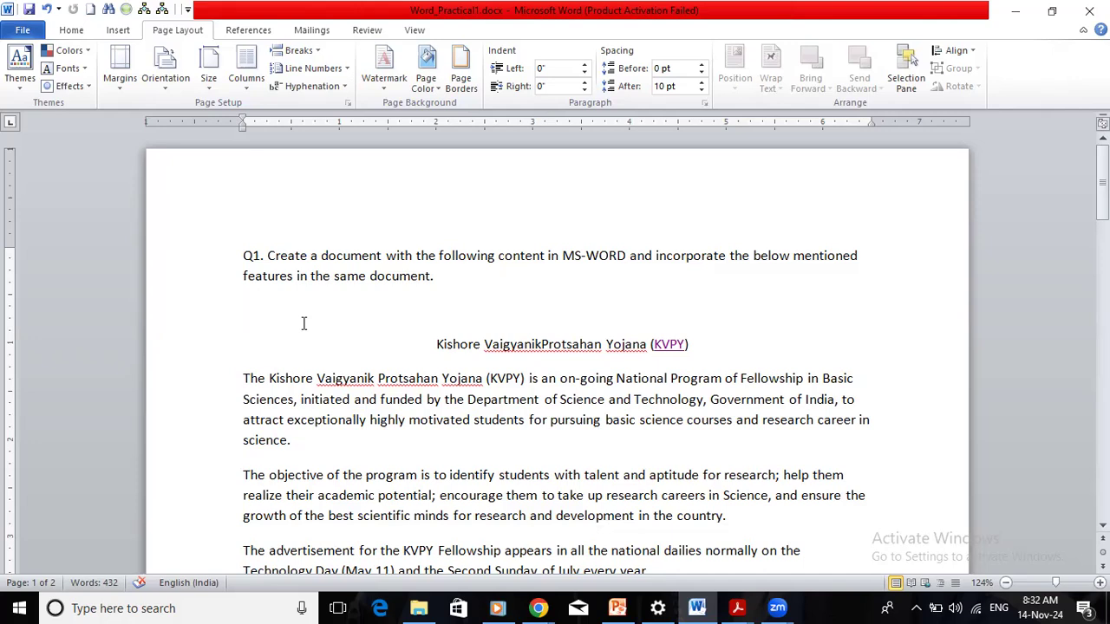
# Remove the empty line above the last body paragraph, which begins "The Kishore Vaigyanik Protsahan Yojana (KVPY) is a National Program".
pyautogui.press('Down')
pyautogui.press('Down')
pyautogui.press('Down')
pyautogui.press('Down')
pyautogui.press('Down')
pyautogui.press('Down')
pyautogui.press('Down')
pyautogui.press('Down')
pyautogui.press('Down')
pyautogui.press('Down')
pyautogui.press('Down')
pyautogui.press('Down')
pyautogui.press('Down')
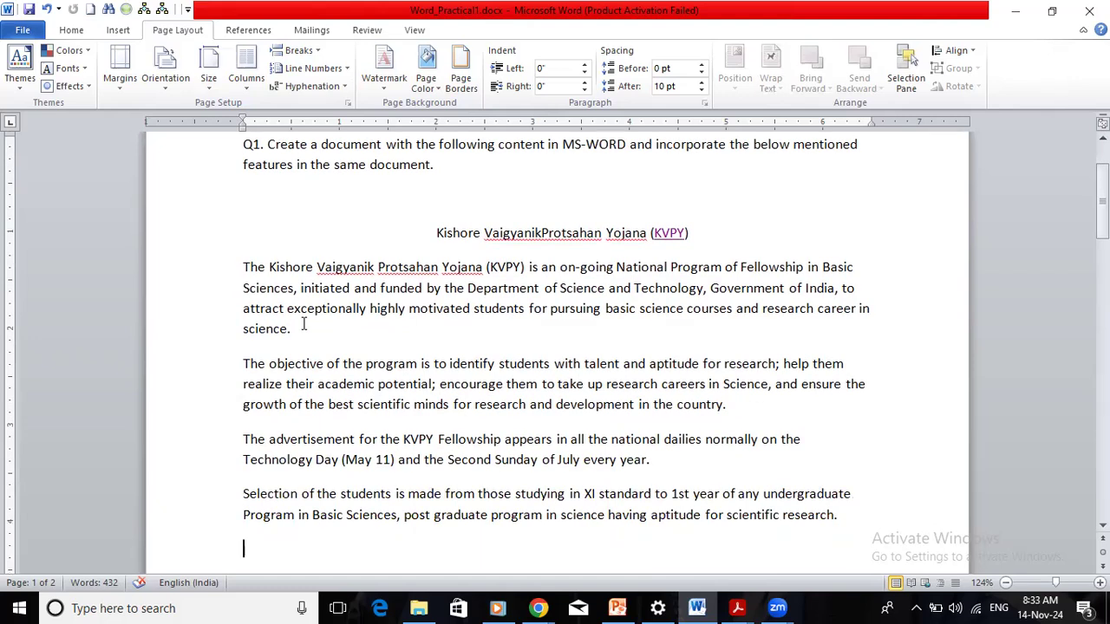
pyautogui.hotkey('ctrl', 'v')
pyautogui.press('Down')
pyautogui.press('Down')
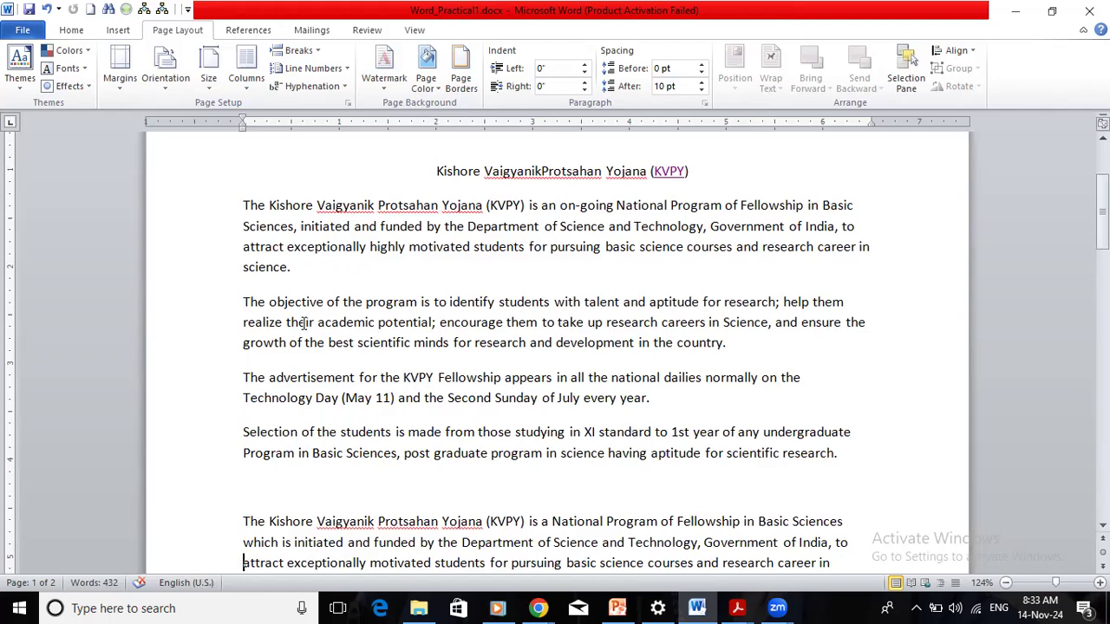
pyautogui.press('Down')
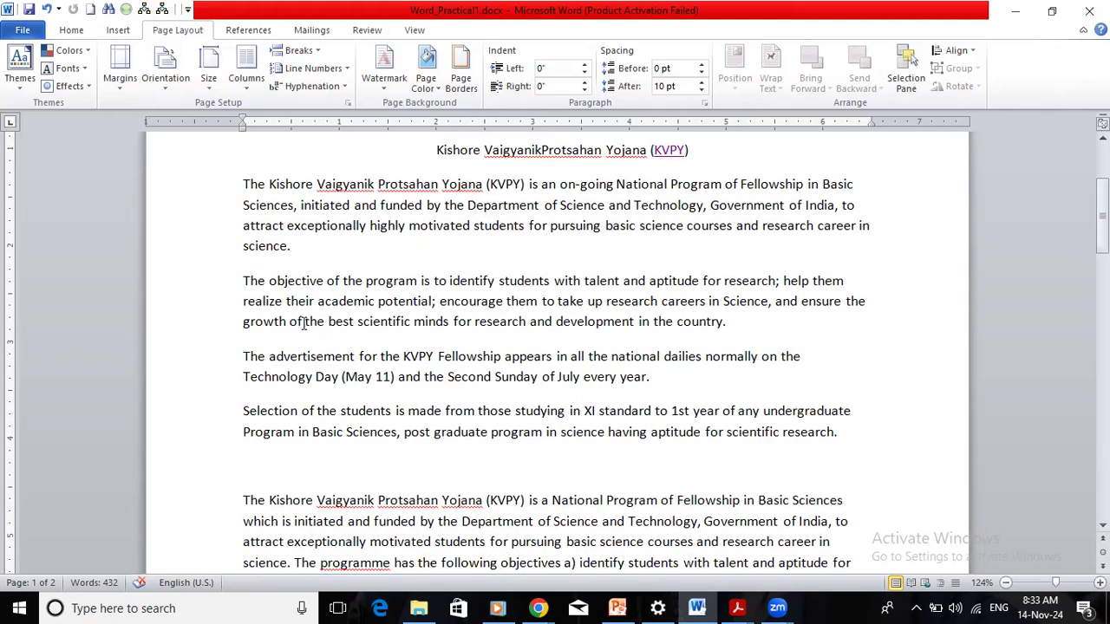
pyautogui.press('Down')
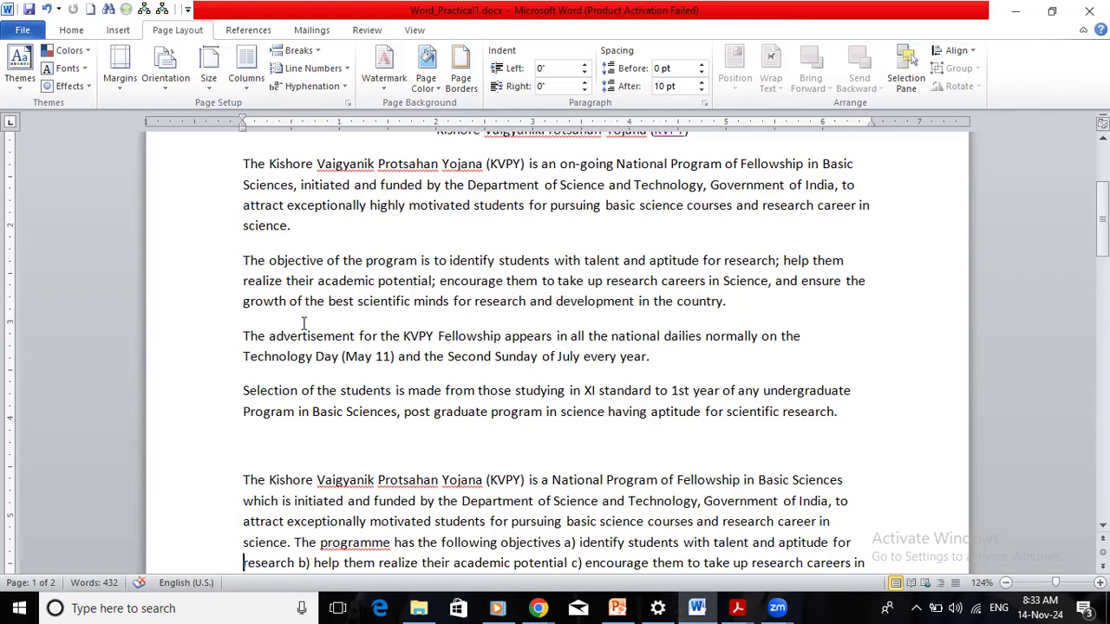
pyautogui.press('Up')
pyautogui.press('Up')
pyautogui.press('Up')
pyautogui.press('Up')
pyautogui.press('Delete')
# Read through the last body paragraph and the first tasks in the Q.1 formatting table below it.
pyautogui.press('Down')
pyautogui.press('Down')
pyautogui.press('Down')
pyautogui.press('Down')
pyautogui.press('Down')
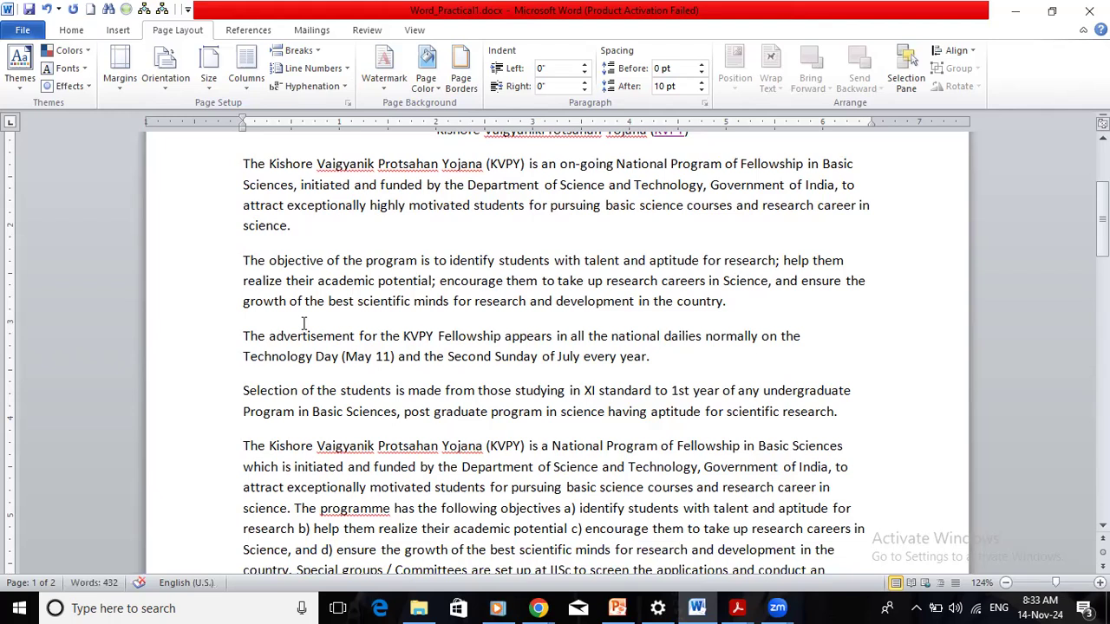
pyautogui.press('Down')
pyautogui.press('Down')
pyautogui.press('Down')
pyautogui.press('Down')
pyautogui.press('Down')
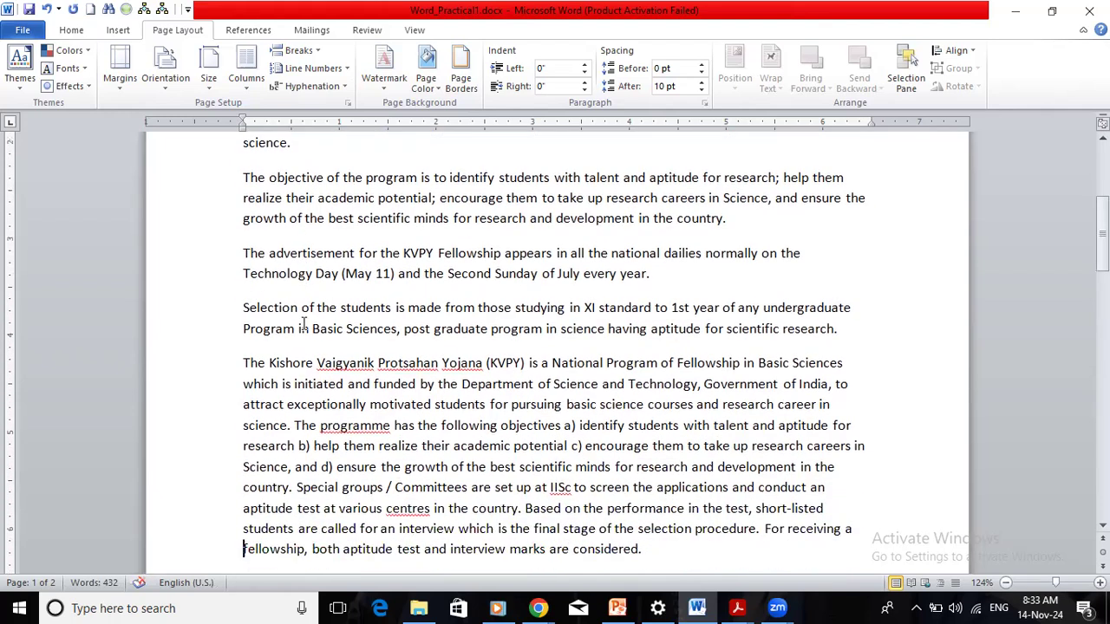
pyautogui.press('Down')
pyautogui.press('Down')
pyautogui.press('Down')
pyautogui.press('Down')
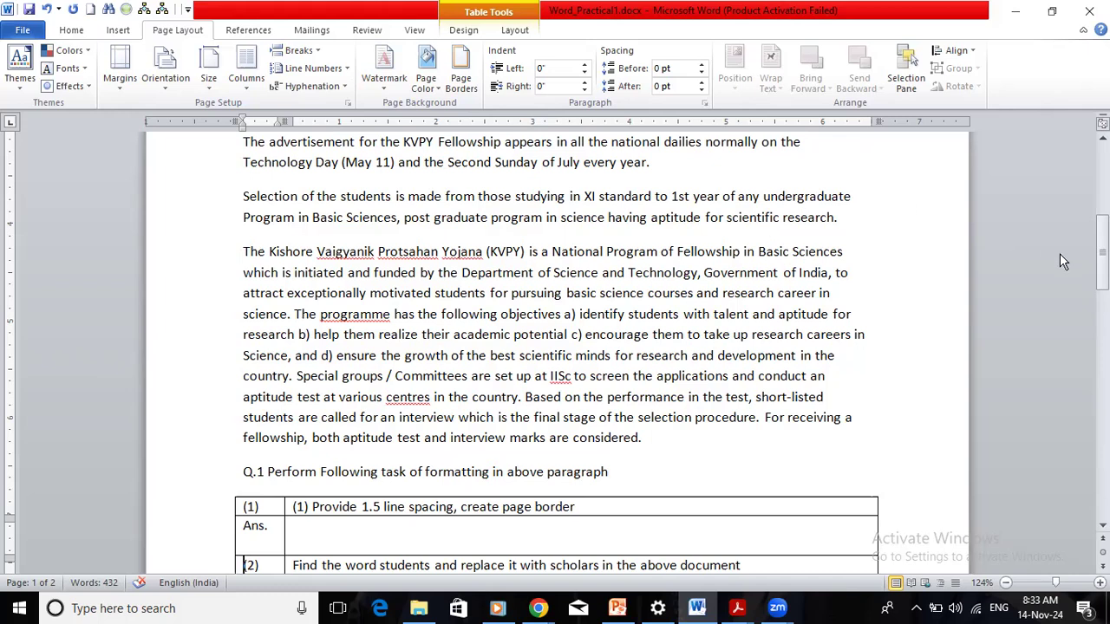
pyautogui.moveTo(1102, 253)
pyautogui.mouseDown()
pyautogui.moveTo(1091, 226)
pyautogui.moveTo(1093, 260)
pyautogui.mouseUp()
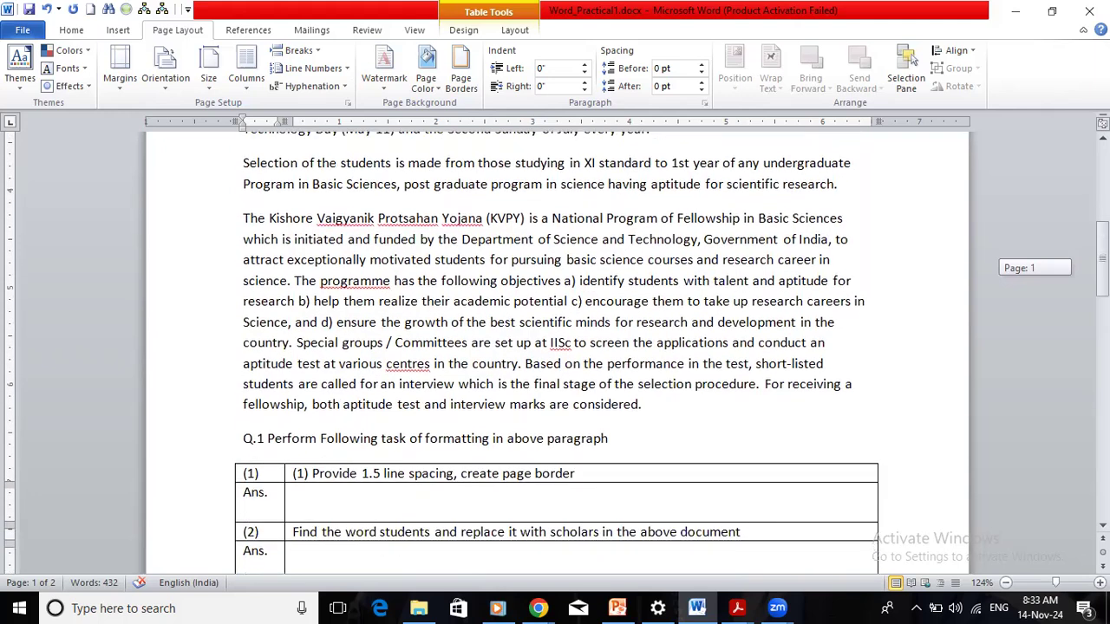
pyautogui.moveTo(1102, 260); pyautogui.dragTo(1101, 258)
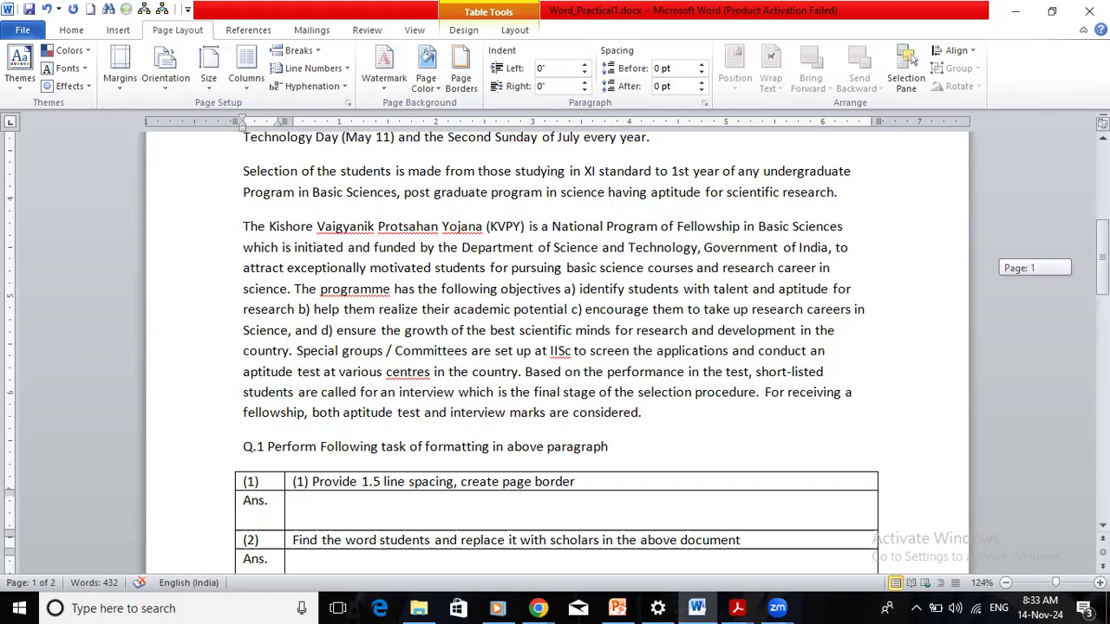
pyautogui.moveTo(1101, 258); pyautogui.dragTo(1101, 235)
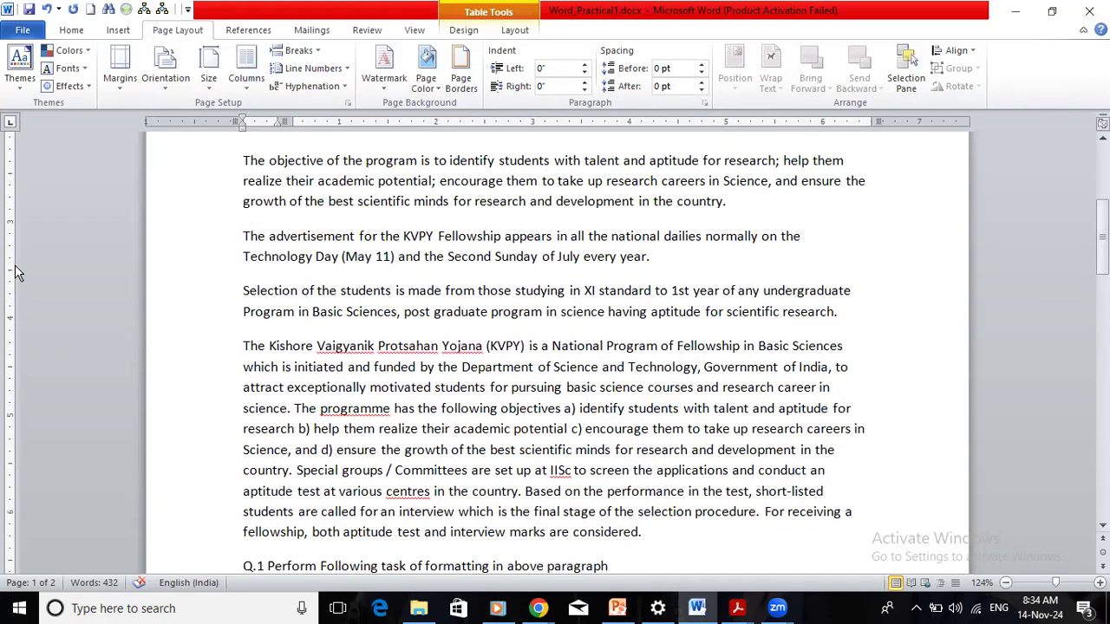
# Select all five body paragraphs between the centred KVPY title and the "Q.1 Perform Following task" line.
pyautogui.click(71, 30)
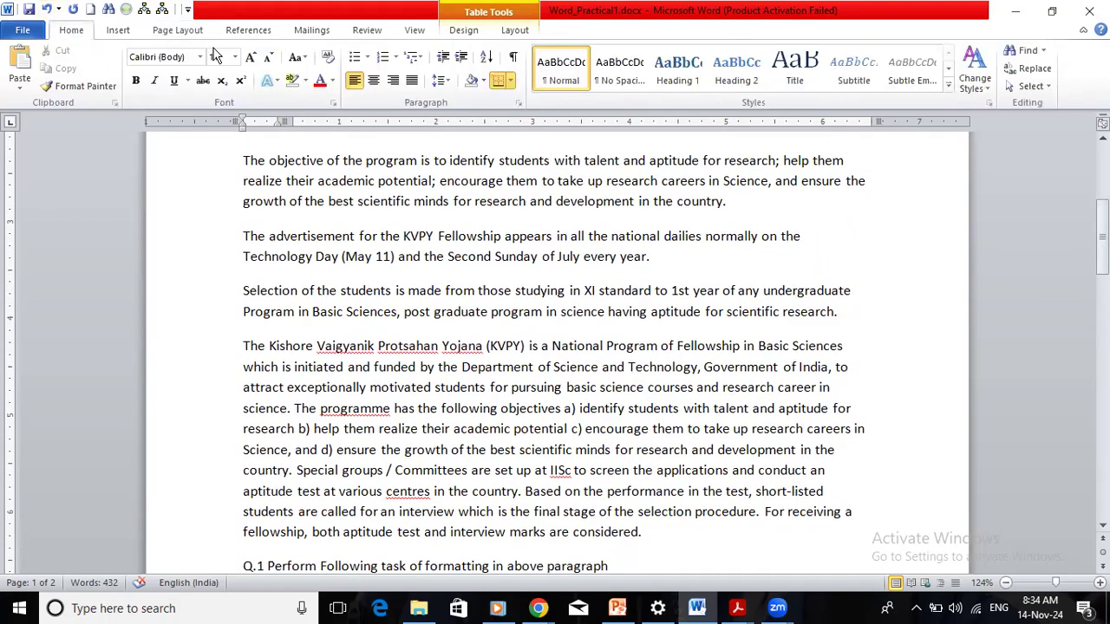
pyautogui.moveTo(1102, 250); pyautogui.dragTo(1102, 210)
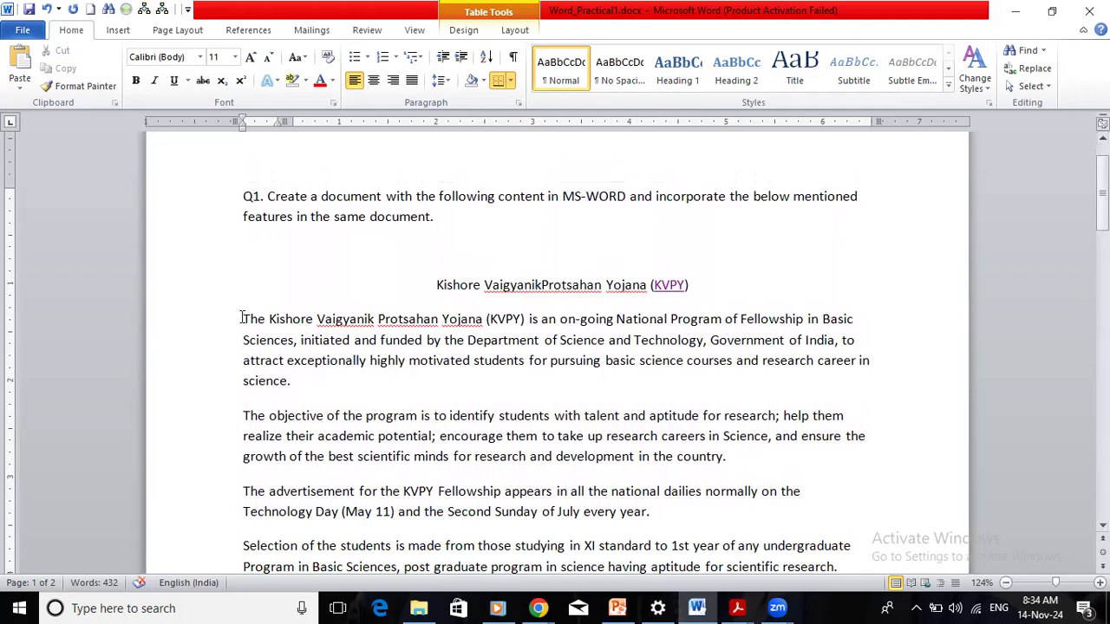
pyautogui.moveTo(241, 318); pyautogui.dragTo(706, 416)
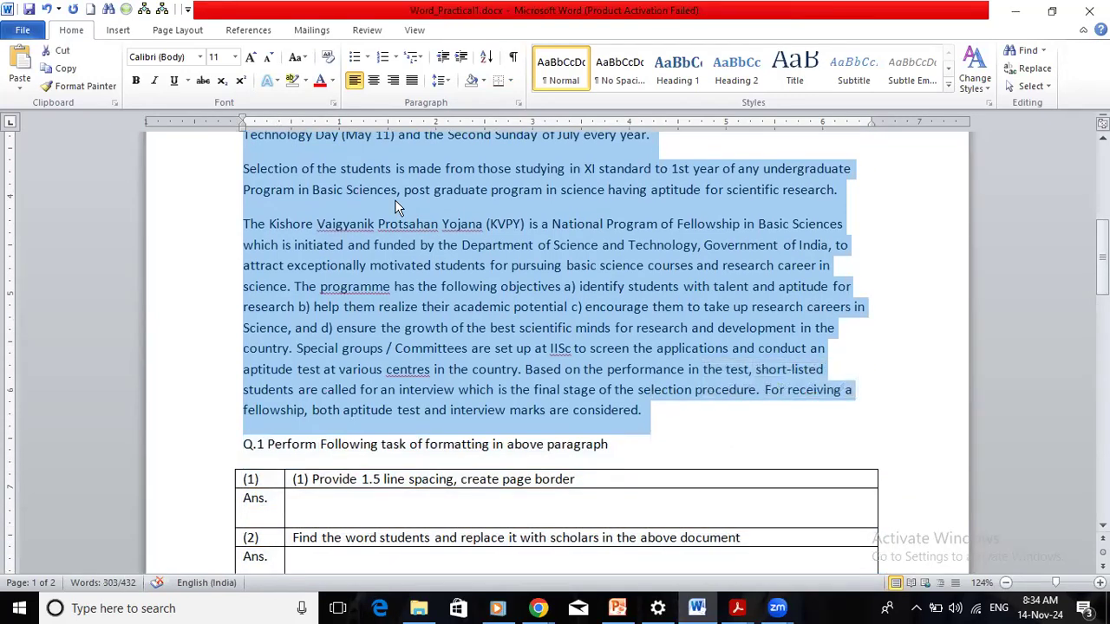
pyautogui.click(642, 411)
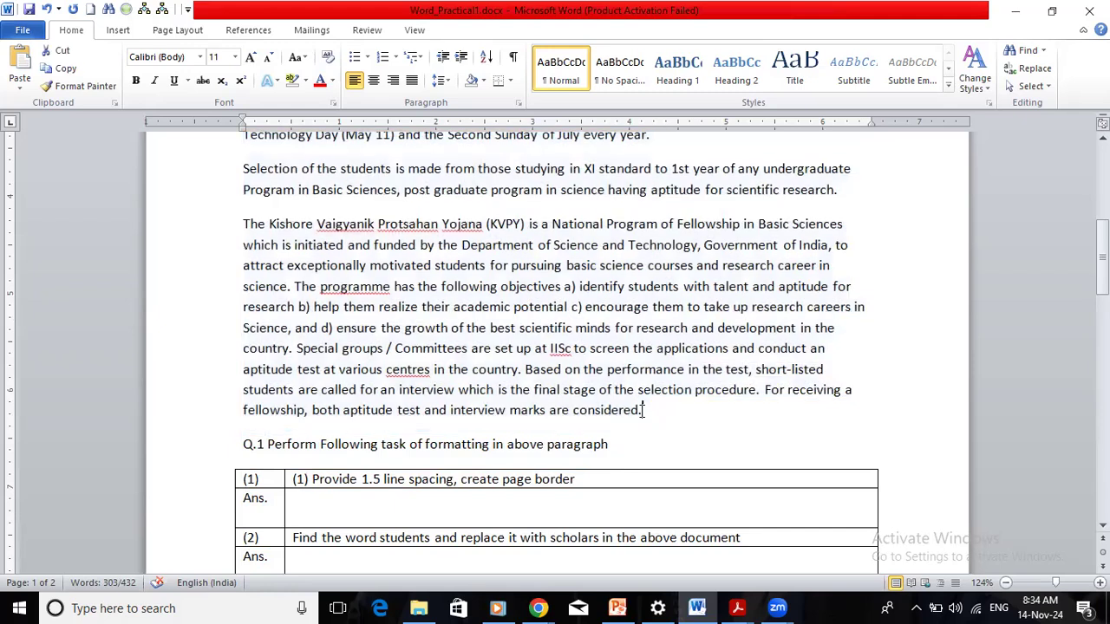
pyautogui.hotkey('ctrl', 'shift', 'Left')
pyautogui.hotkey('ctrl', 'shift', 'Left')
pyautogui.hotkey('ctrl', 'shift', 'Left')
pyautogui.hotkey('ctrl', 'shift', 'Left')
pyautogui.hotkey('ctrl', 'shift', 'Left')
pyautogui.hotkey('ctrl', 'shift', 'Left')
pyautogui.hotkey('ctrl', 'shift', 'Left')
pyautogui.hotkey('ctrl', 'shift', 'Left')
pyautogui.hotkey('ctrl', 'shift', 'Left')
pyautogui.hotkey('ctrl', 'shift', 'Left')
pyautogui.hotkey('ctrl', 'shift', 'Left')
pyautogui.hotkey('ctrl', 'shift', 'Left')
pyautogui.hotkey('ctrl', 'shift', 'Left')
pyautogui.hotkey('ctrl', 'shift', 'Left')
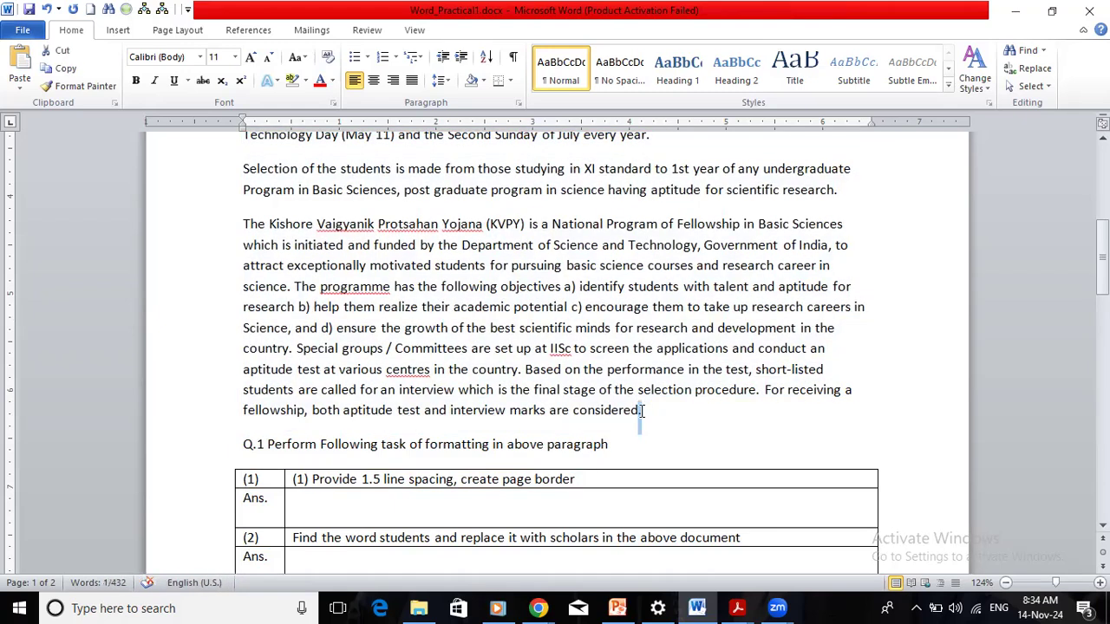
pyautogui.hotkey('ctrl', 'shift', 'Up')
pyautogui.hotkey('ctrl', 'shift', 'Up')
pyautogui.hotkey('ctrl', 'shift', 'Up')
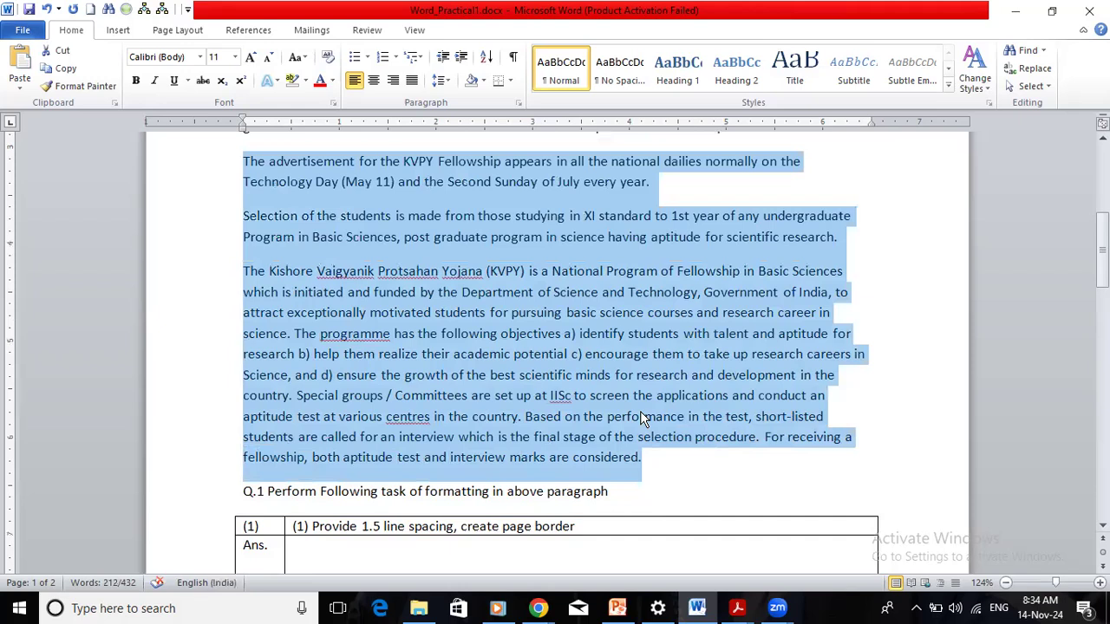
pyautogui.hotkey('ctrl', 'shift', 'Up')
pyautogui.hotkey('ctrl', 'shift', 'Up')
pyautogui.scroll(1, 640, 411)
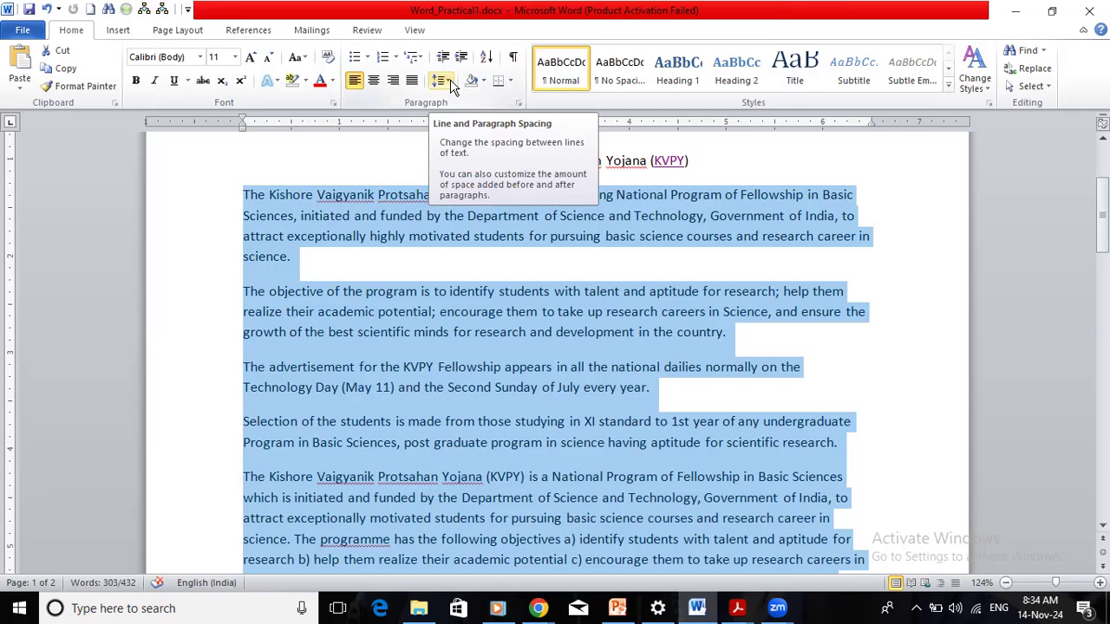
pyautogui.click(450, 81)
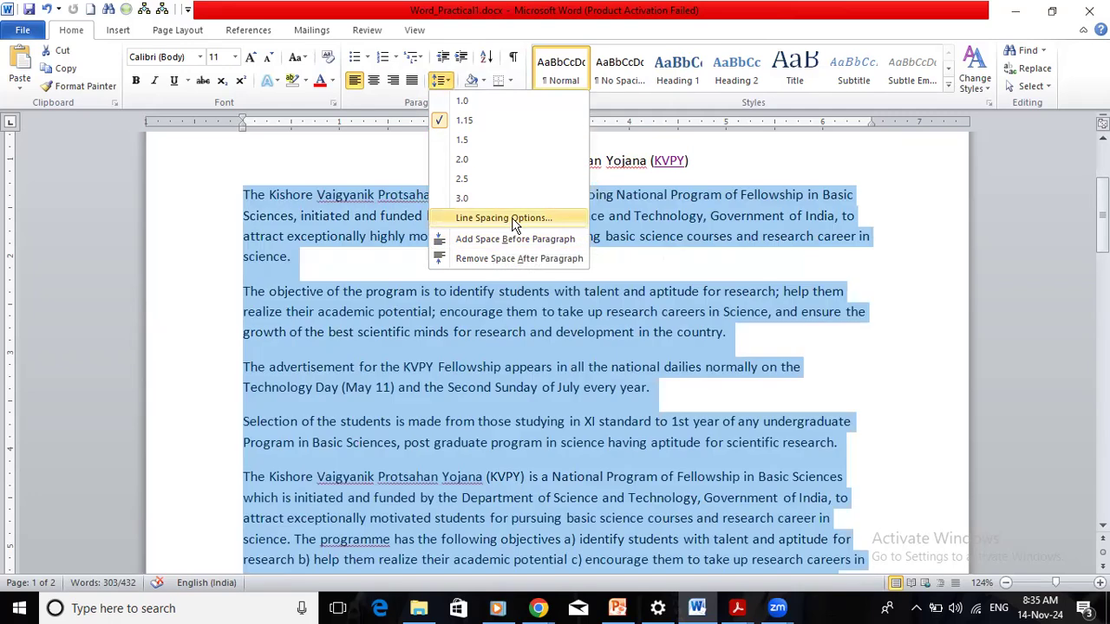
pyautogui.click(516, 222)
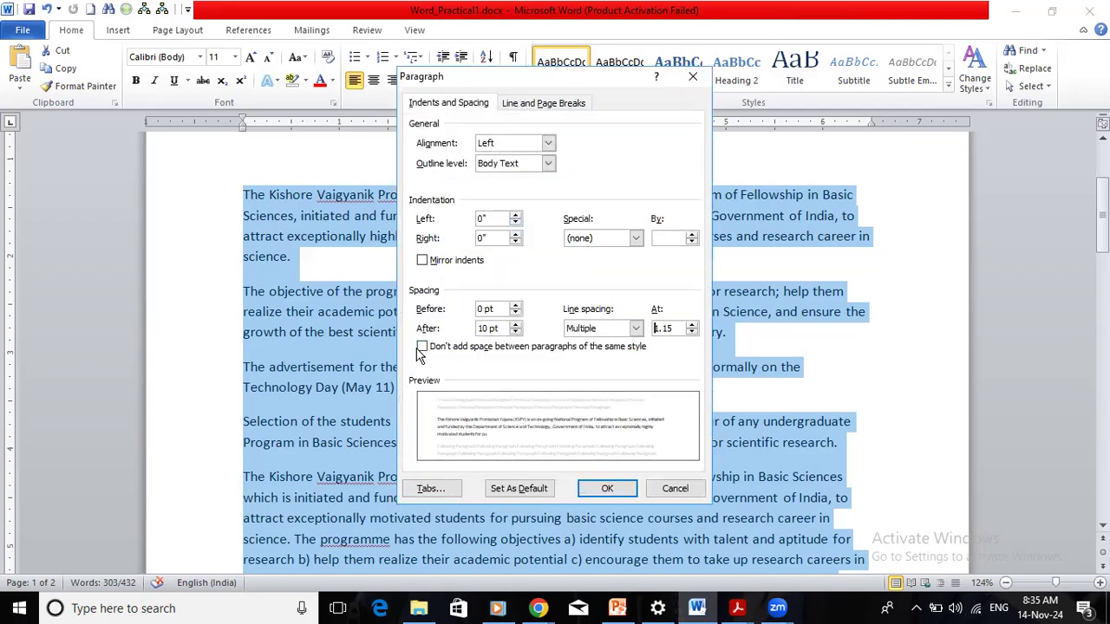
pyautogui.click(567, 109)
pyautogui.click(463, 105)
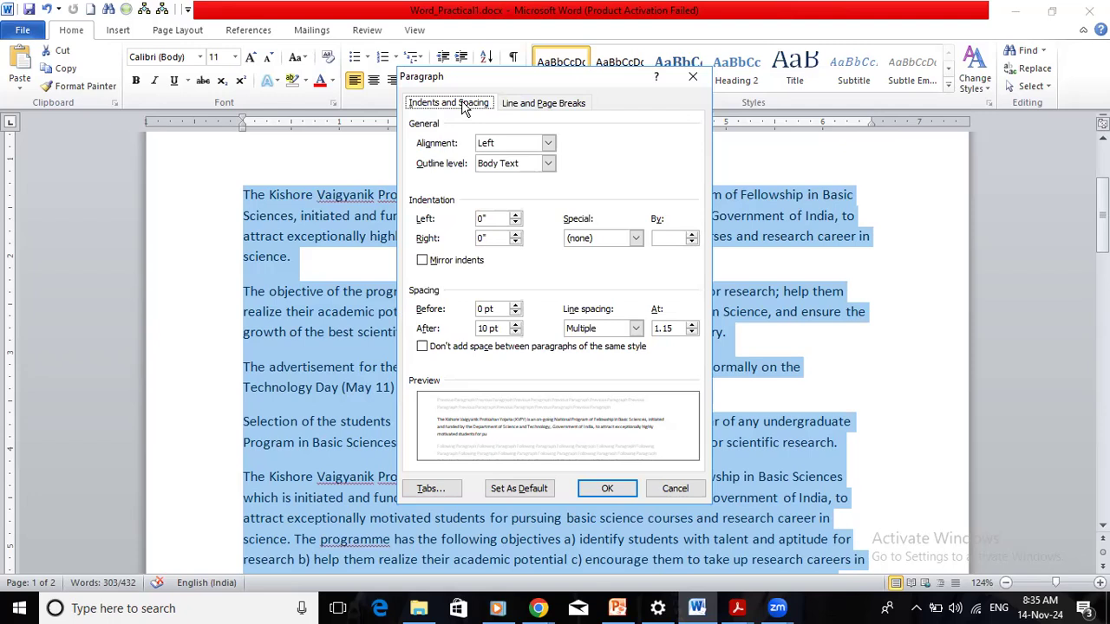
pyautogui.click(635, 334)
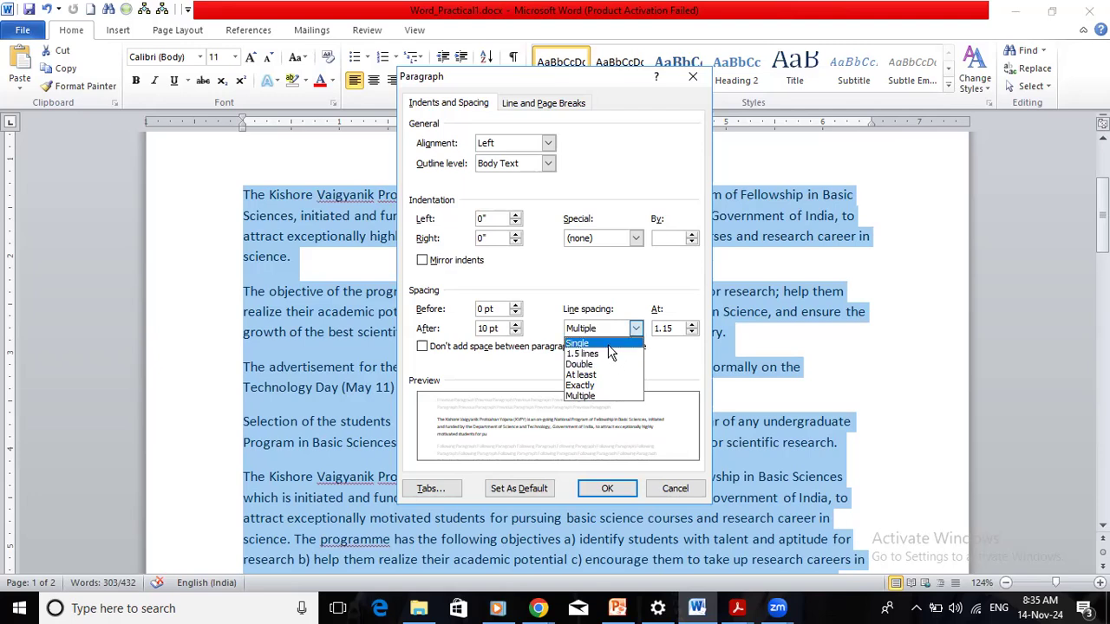
pyautogui.click(606, 345)
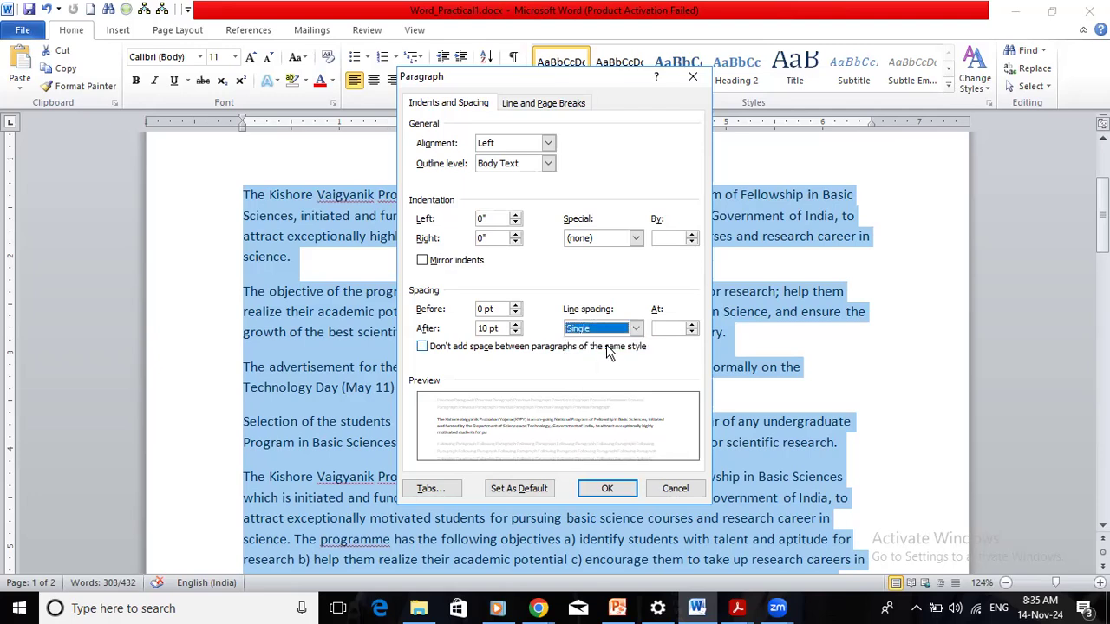
pyautogui.click(664, 329)
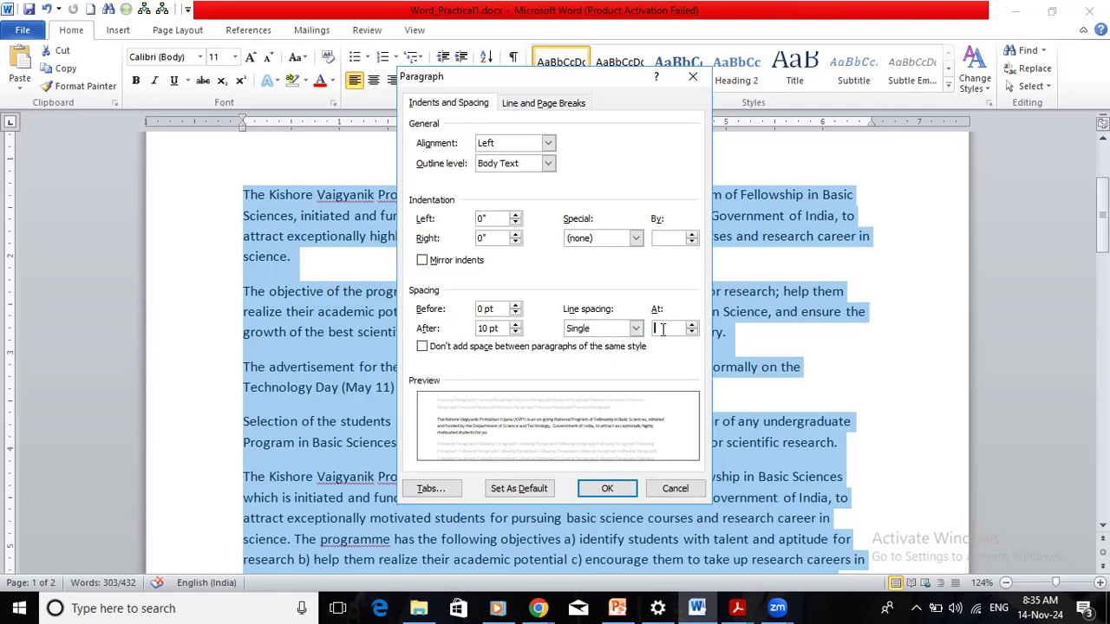
pyautogui.click(676, 490)
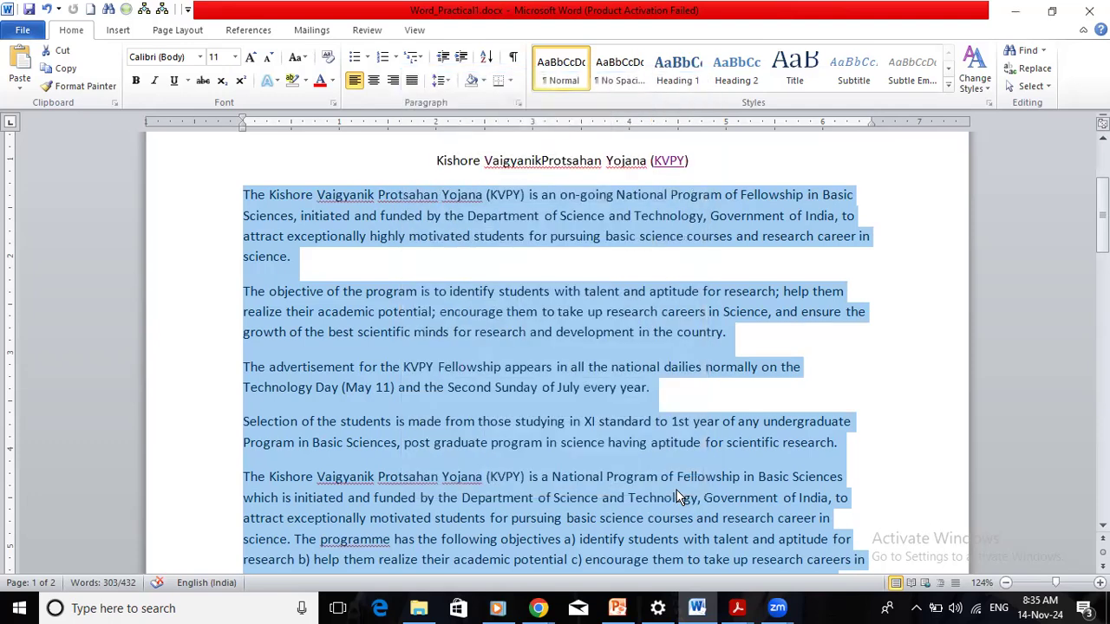
# Set the line spacing of the selected body paragraphs to 1.5.
pyautogui.click(449, 85)
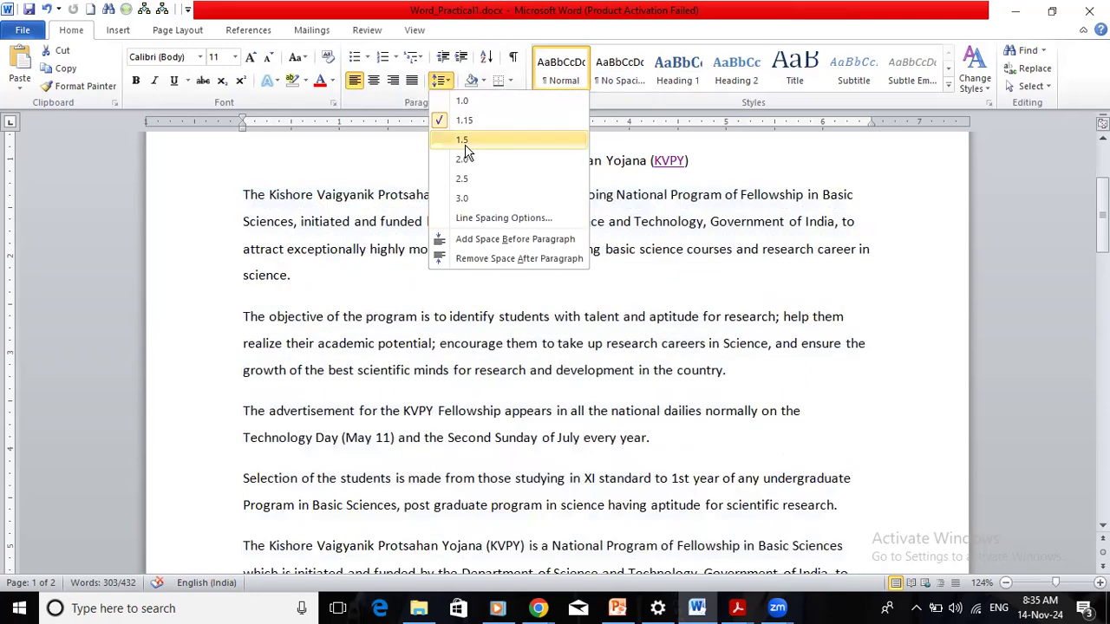
pyautogui.click(465, 145)
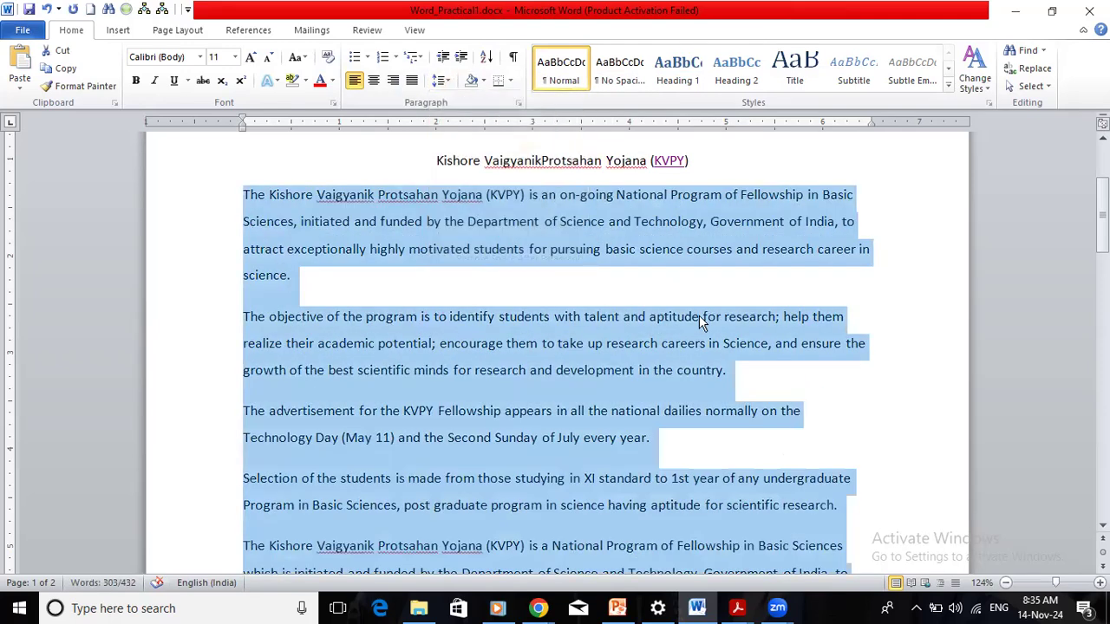
# Begin the Ans. cell of task (1) in the Q.1 table with "Go to the Home Menu->Paragraph Tab".
pyautogui.moveTo(1102, 213); pyautogui.dragTo(1102, 240)
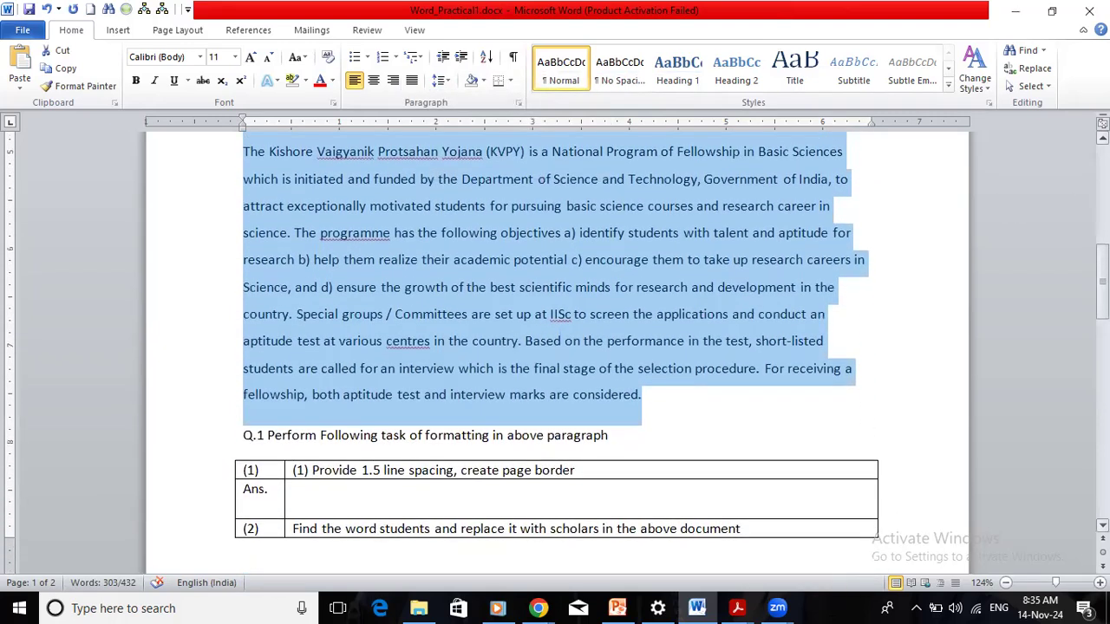
pyautogui.click(456, 500)
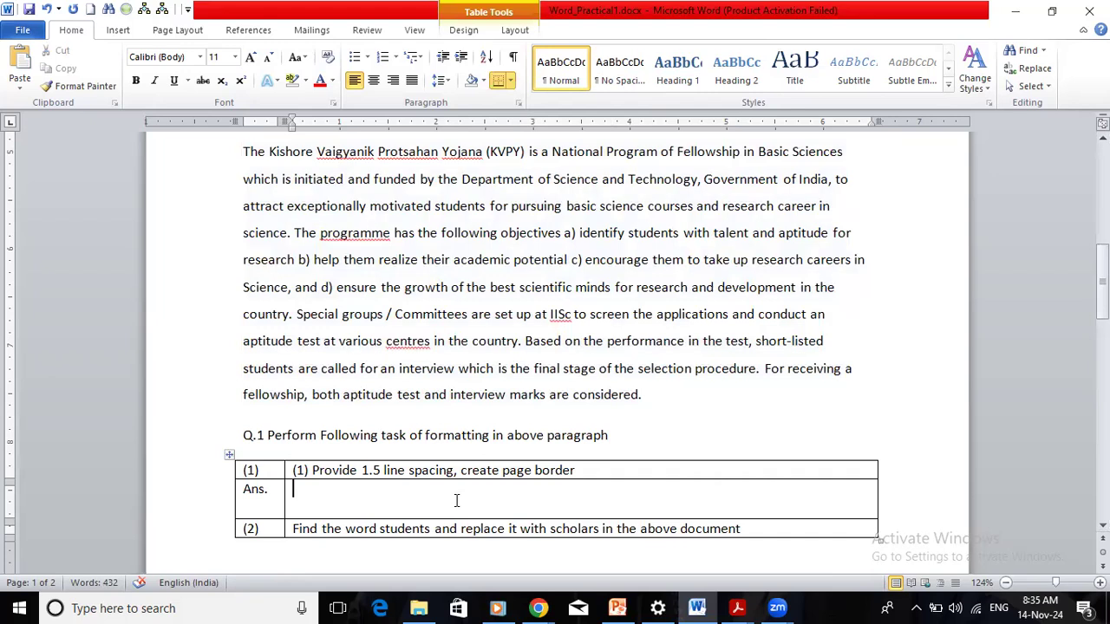
pyautogui.write('Go')
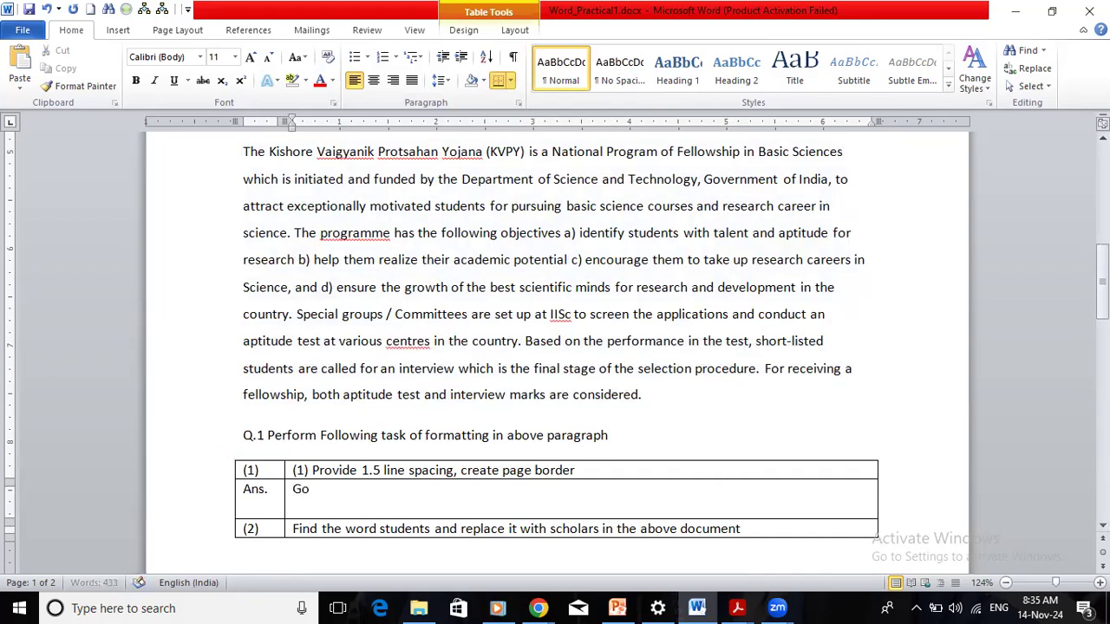
pyautogui.write(' to the Home MOne')
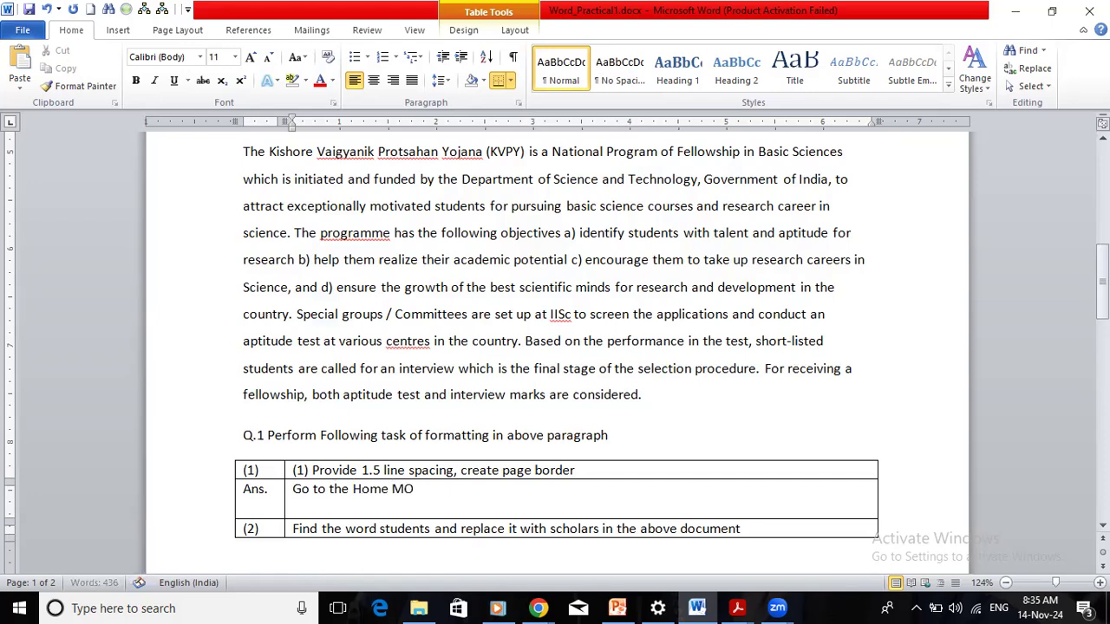
pyautogui.press('BackSpace')
pyautogui.press('BackSpace')
pyautogui.press('BackSpace')
pyautogui.write('enu-')
pyautogui.write('>S')
pyautogui.press('BackSpace')
pyautogui.write('Ps')
pyautogui.press('BackSpace')
pyautogui.write('a')
pyautogui.write('fra')
pyautogui.press('BackSpace')
pyautogui.press('BackSpace')
pyautogui.press('BackSpace')
pyautogui.write('gra')
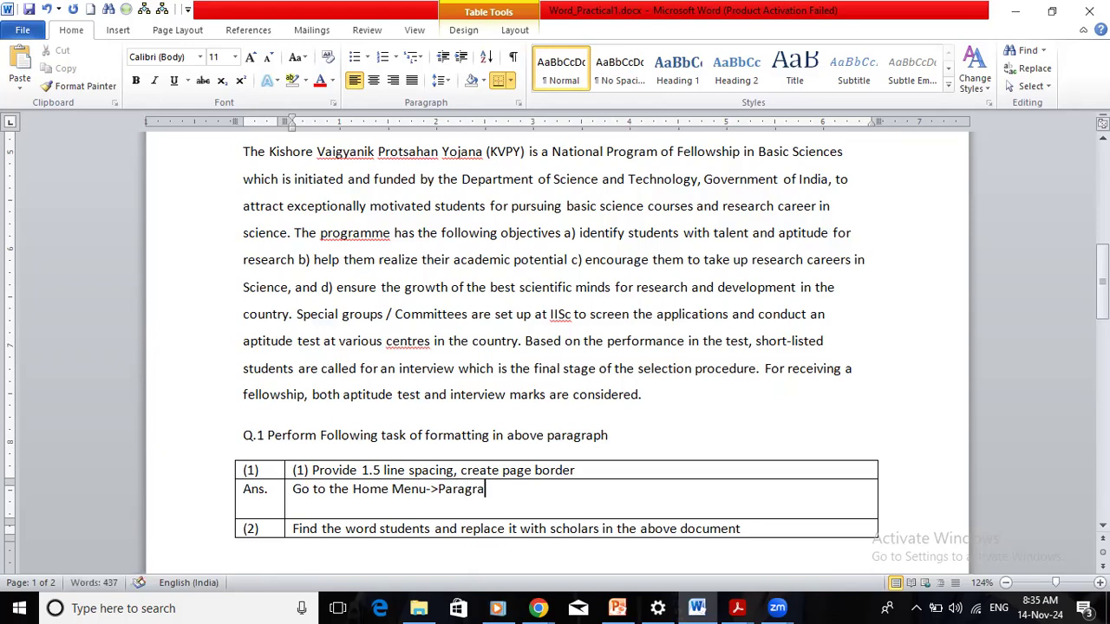
pyautogui.write('ph Tab')
# Extend the answer to task (1) with an arrow and "Select 1.5 Line spacing option".
pyautogui.write(' -->')
pyautogui.write('Se')
pyautogui.write('lect ')
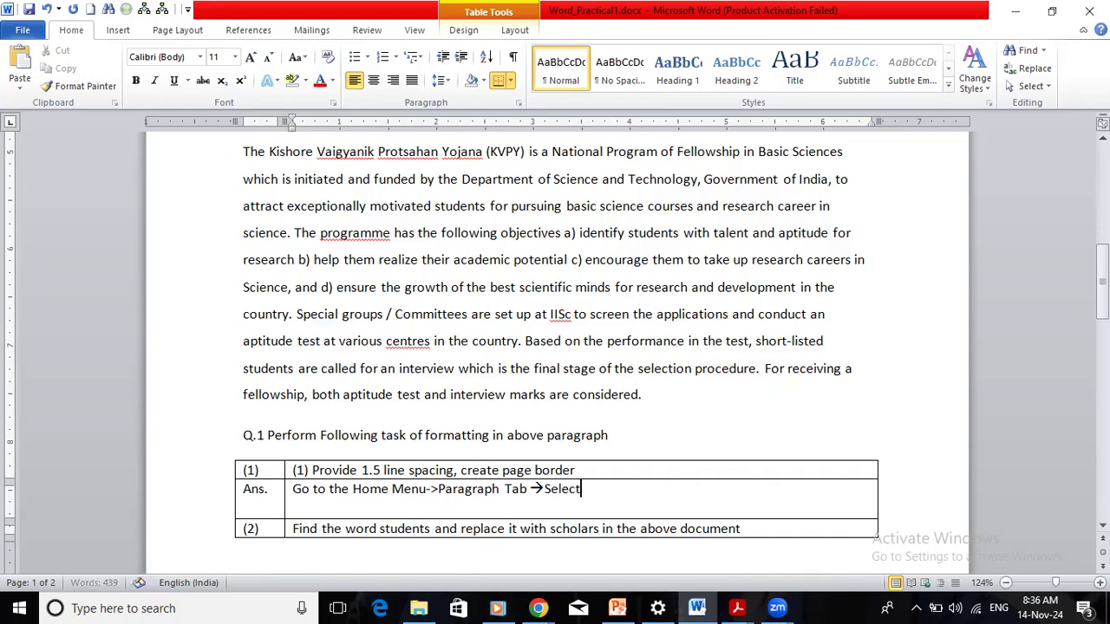
pyautogui.write('1.5 Line spacing')
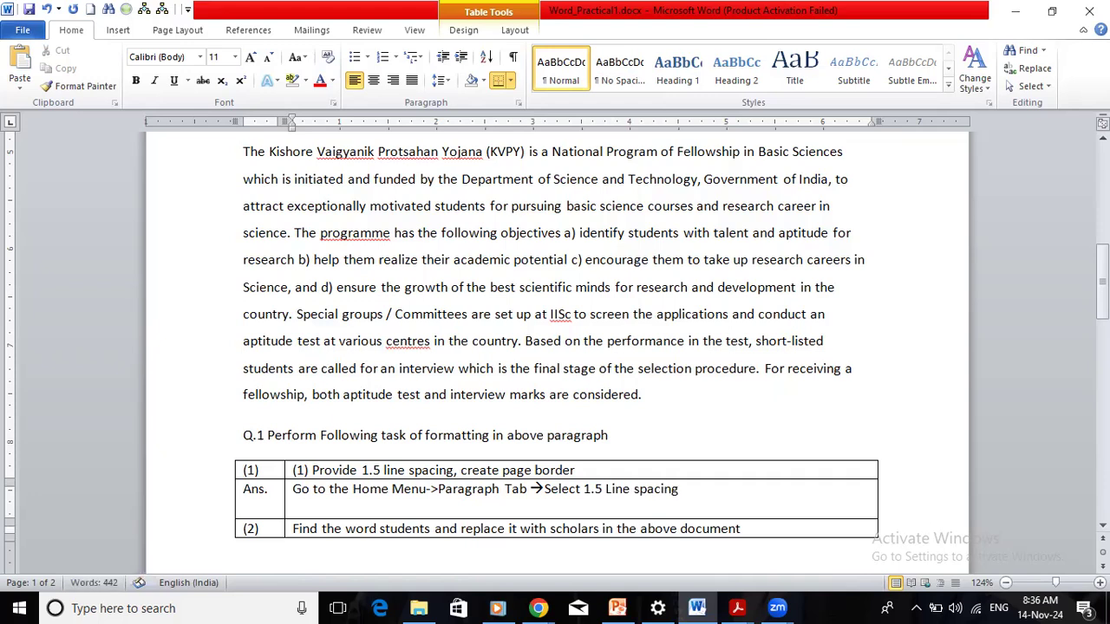
pyautogui.write(' option')
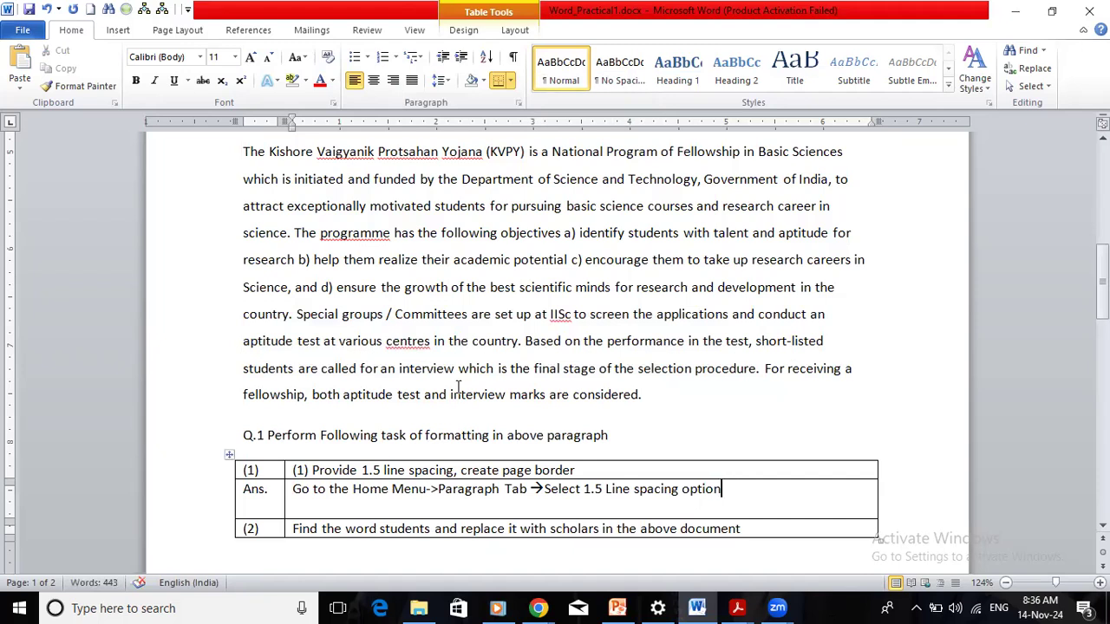
# Check the Paragraph spacing settings for text selected from "The advertisement for the KVPY Fellowship" into the last body paragraph, leaving them unchanged.
pyautogui.moveTo(1103, 292); pyautogui.dragTo(1102, 265)
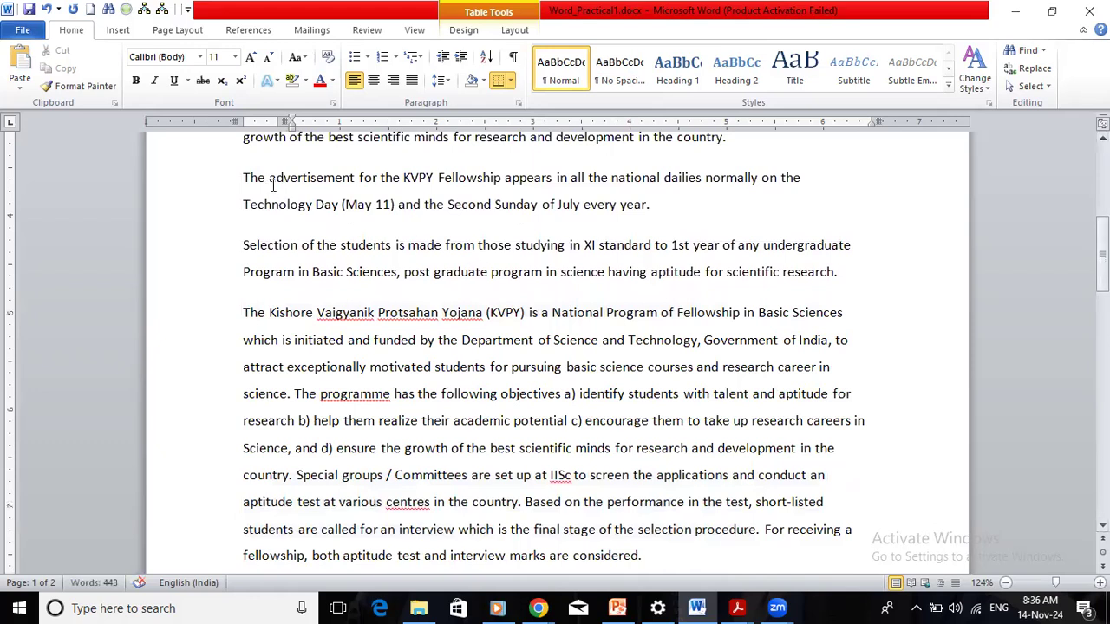
pyautogui.moveTo(245, 177); pyautogui.dragTo(694, 552)
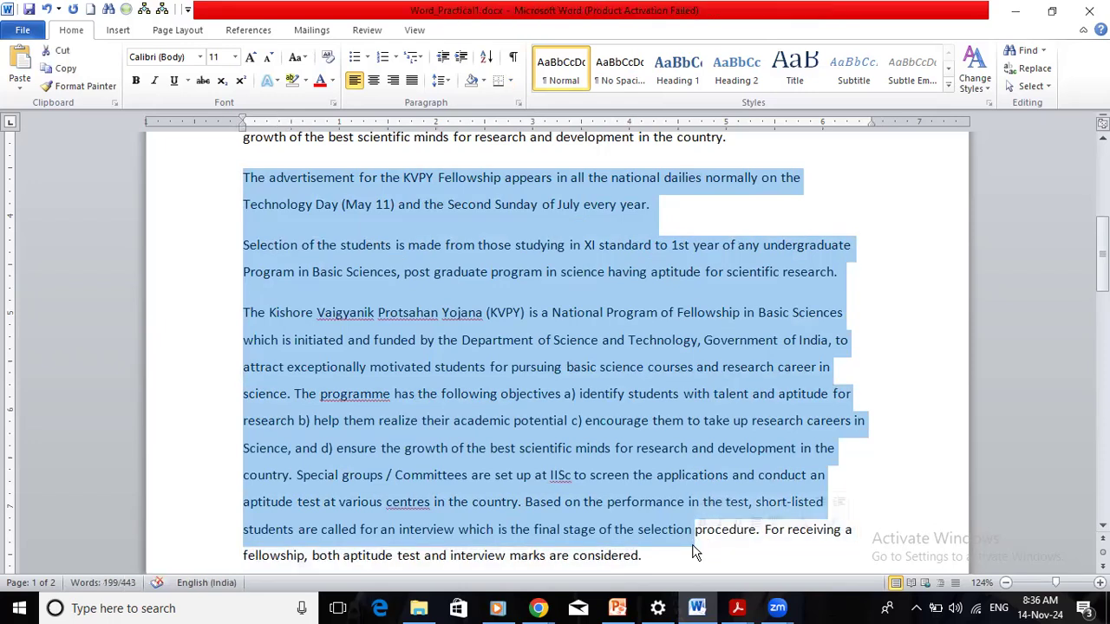
pyautogui.rightClick(694, 552)
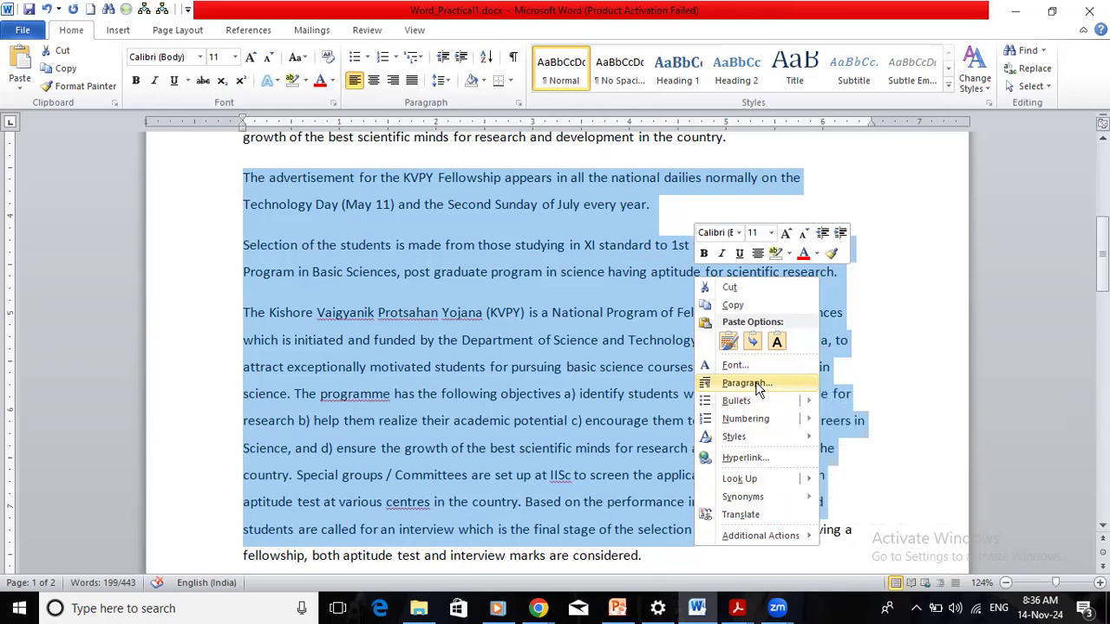
pyautogui.moveTo(764, 444)
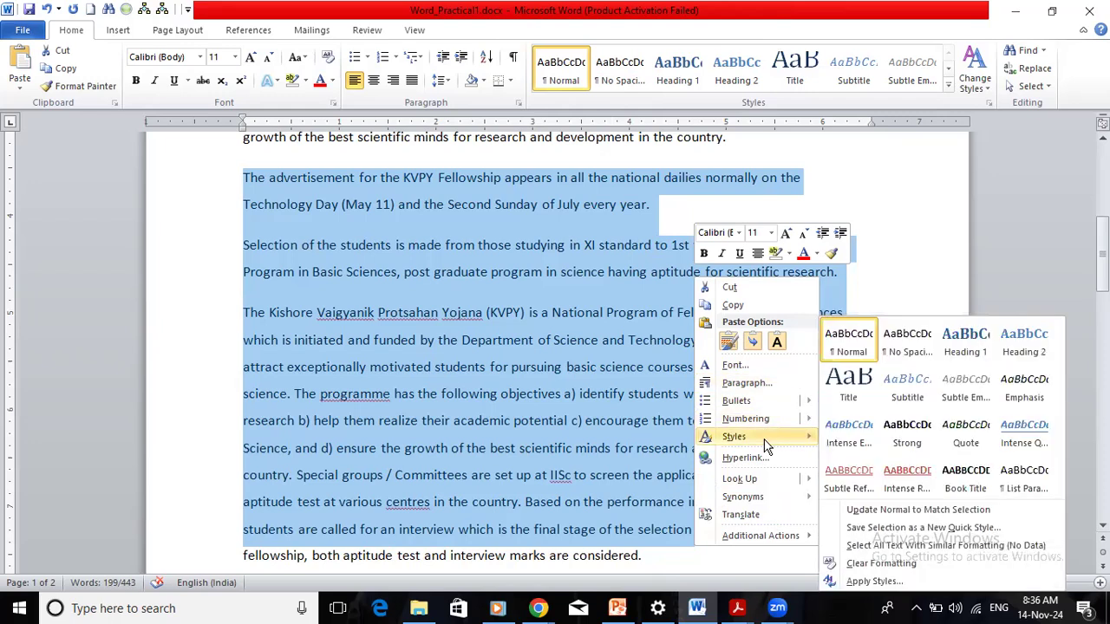
pyautogui.click(763, 383)
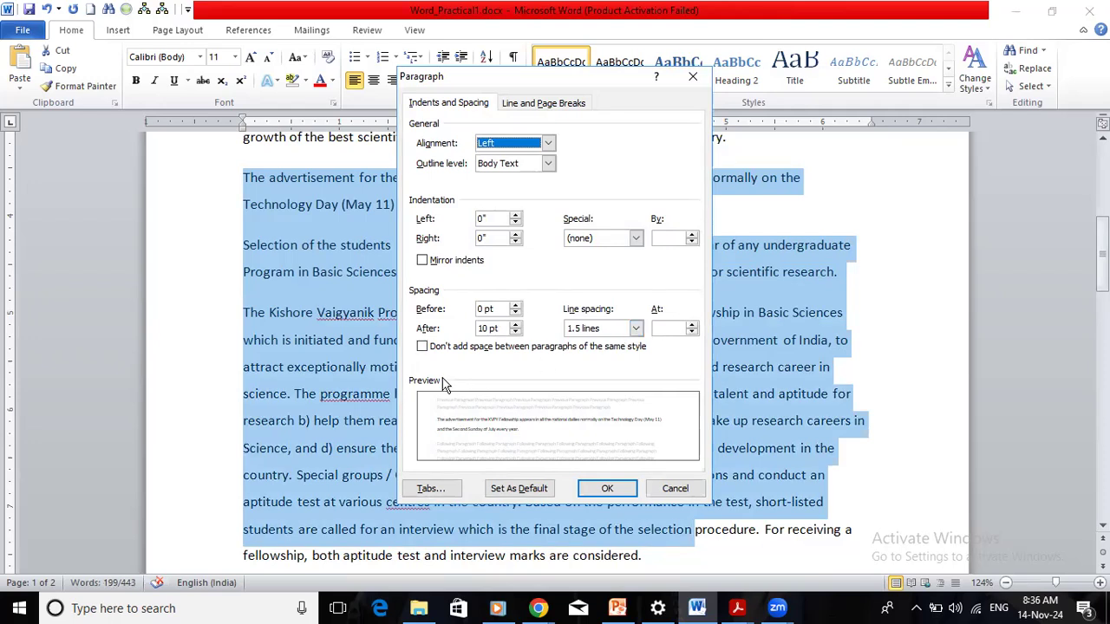
pyautogui.click(678, 489)
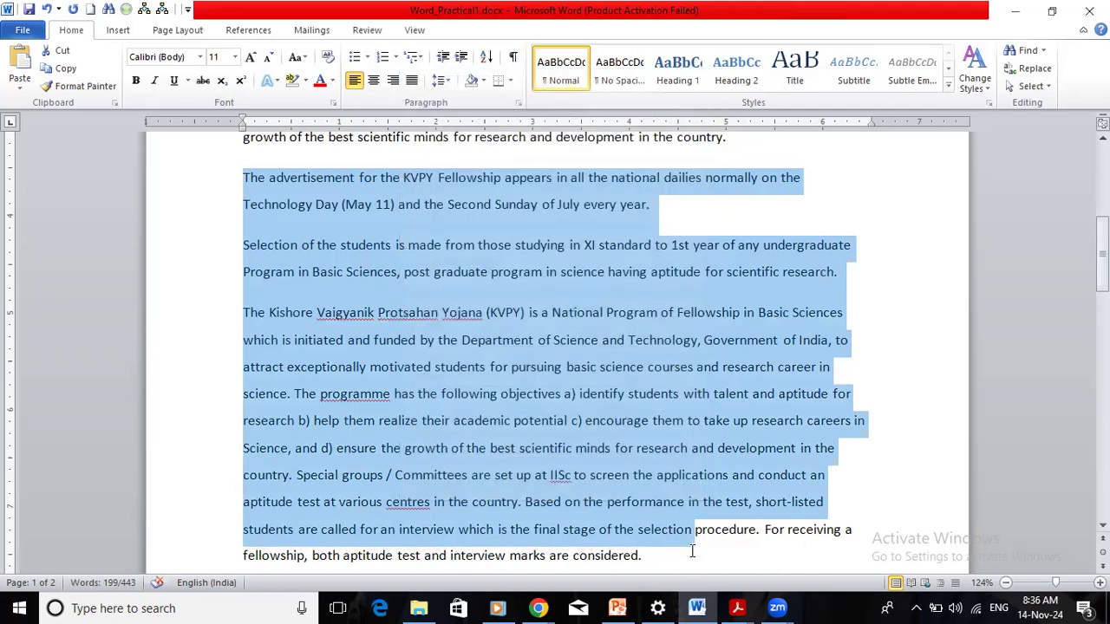
pyautogui.click(692, 559)
# Start a page border using the thick-and-thin double line style and the 3-D setting.
pyautogui.scroll(-3, 692, 559)
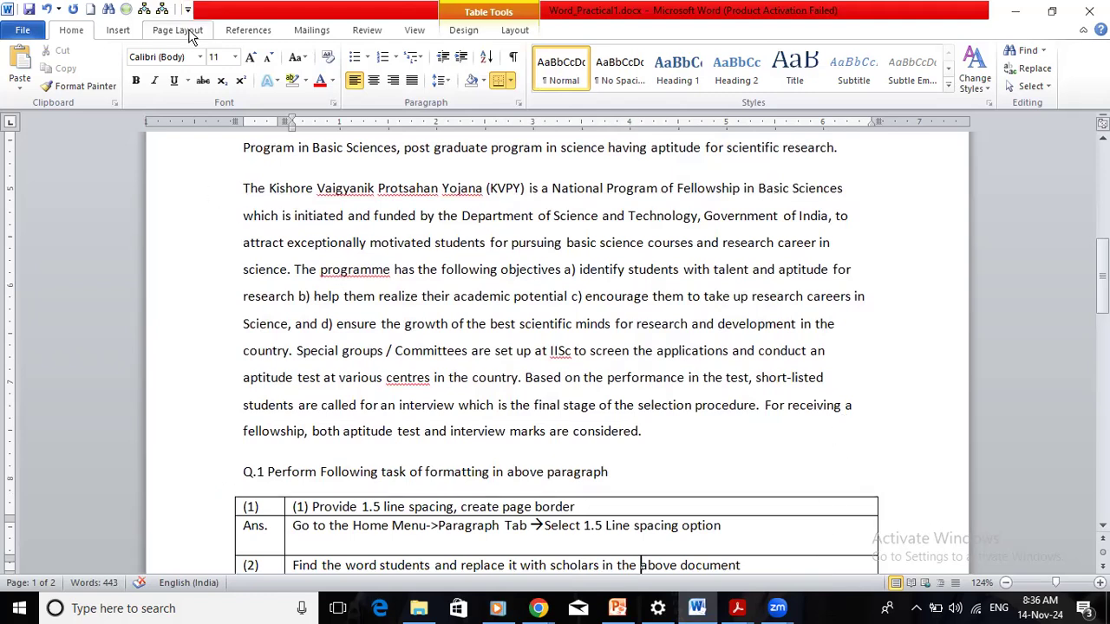
pyautogui.click(191, 39)
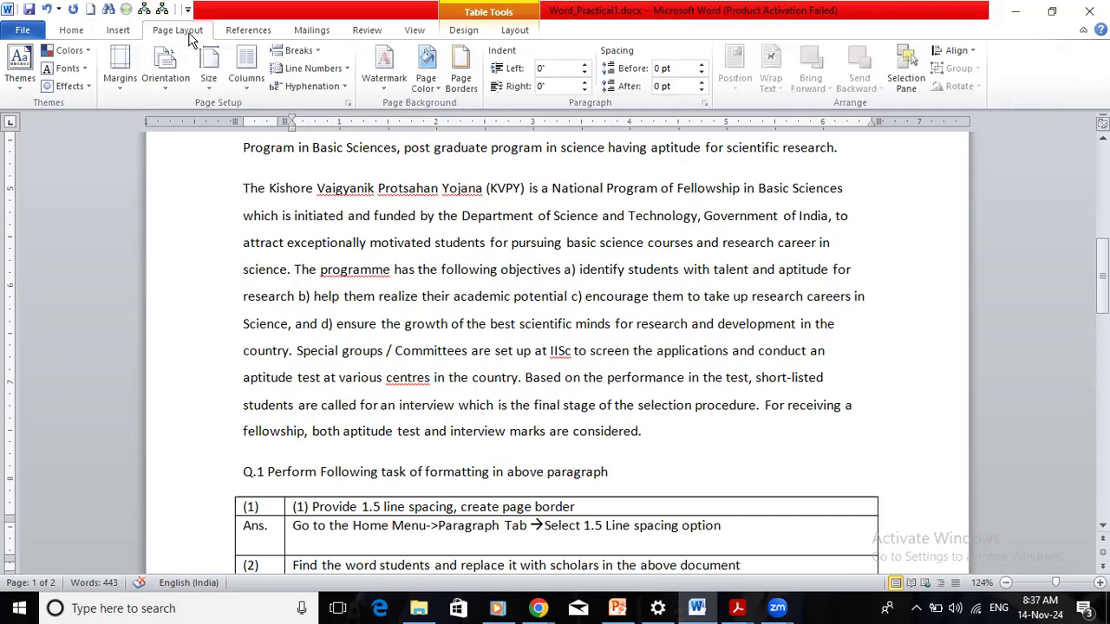
pyautogui.click(461, 83)
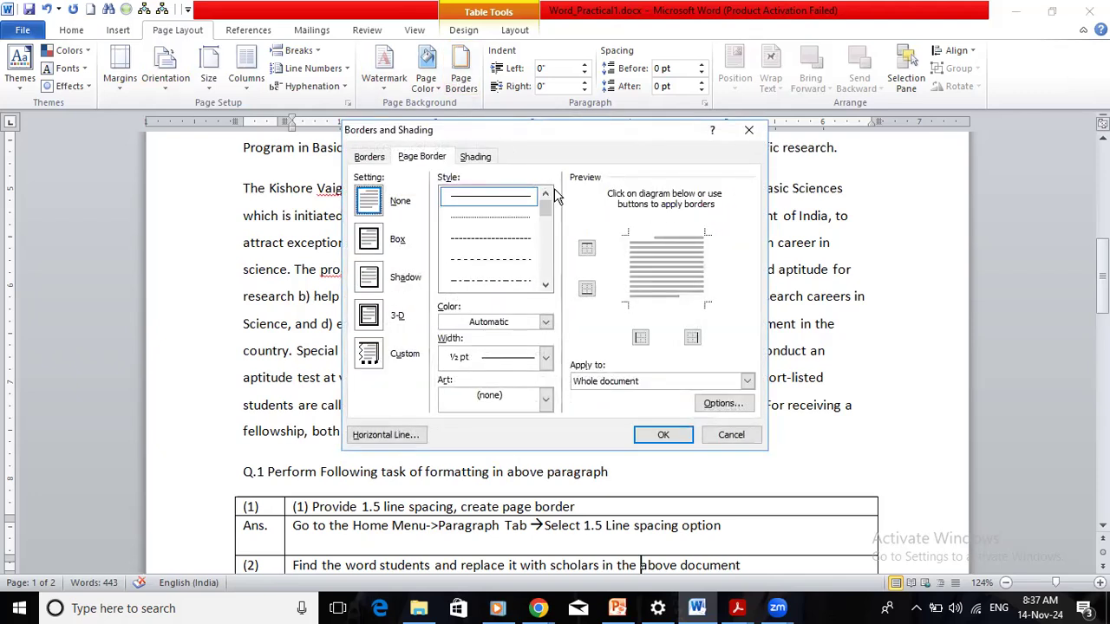
pyautogui.moveTo(545, 217); pyautogui.dragTo(549, 232)
pyautogui.click(511, 260)
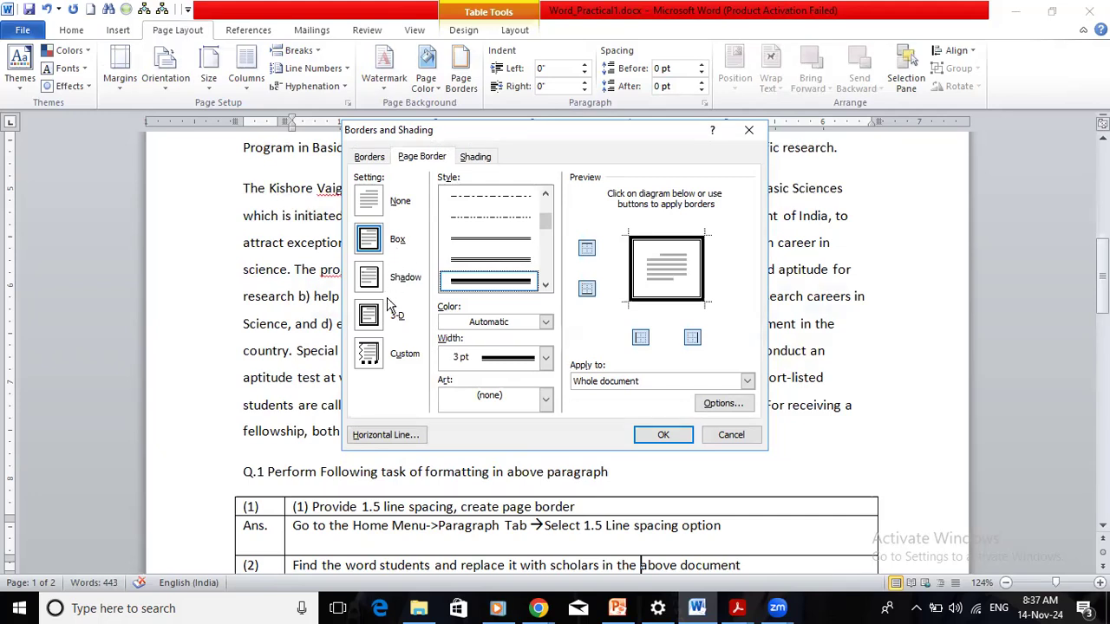
pyautogui.click(379, 322)
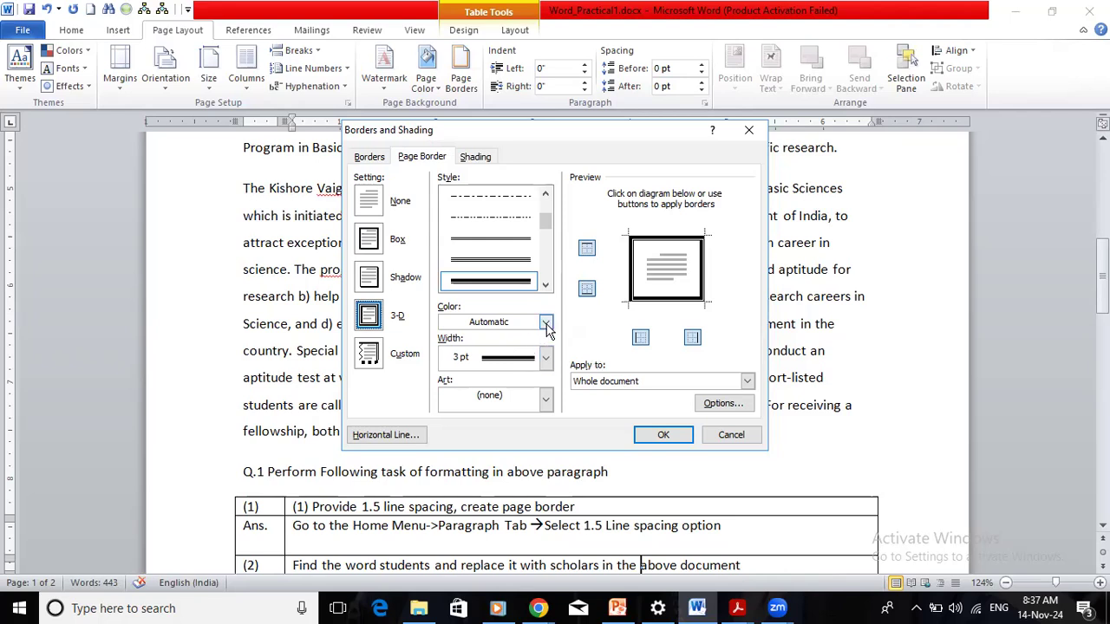
# Make the page border standard red and 3 pt wide, and apply it to the whole document.
pyautogui.click(546, 322)
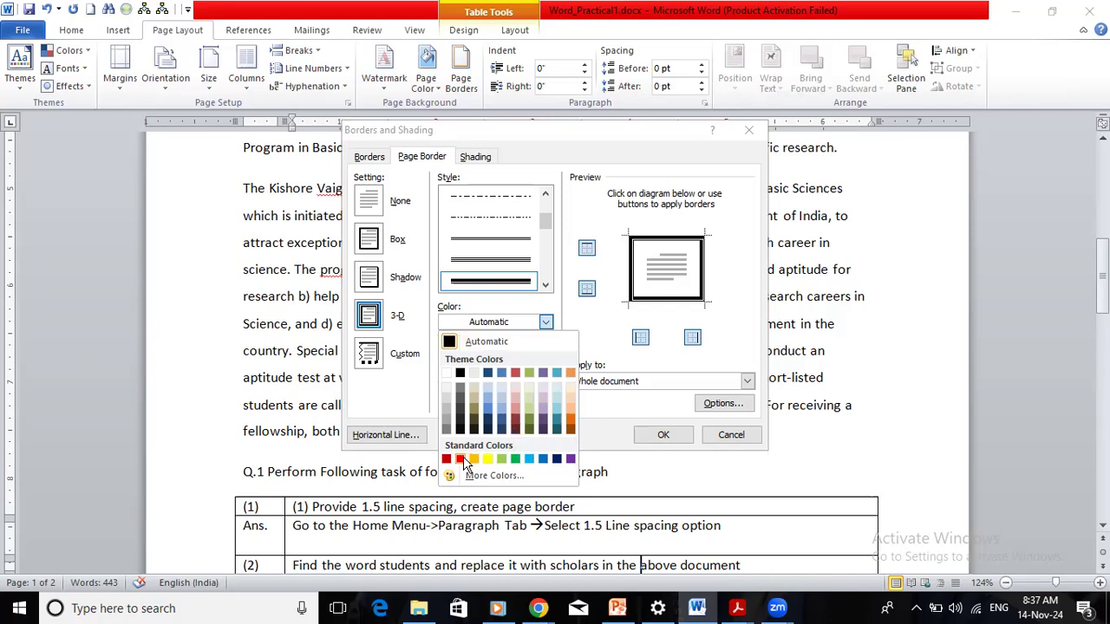
pyautogui.click(460, 458)
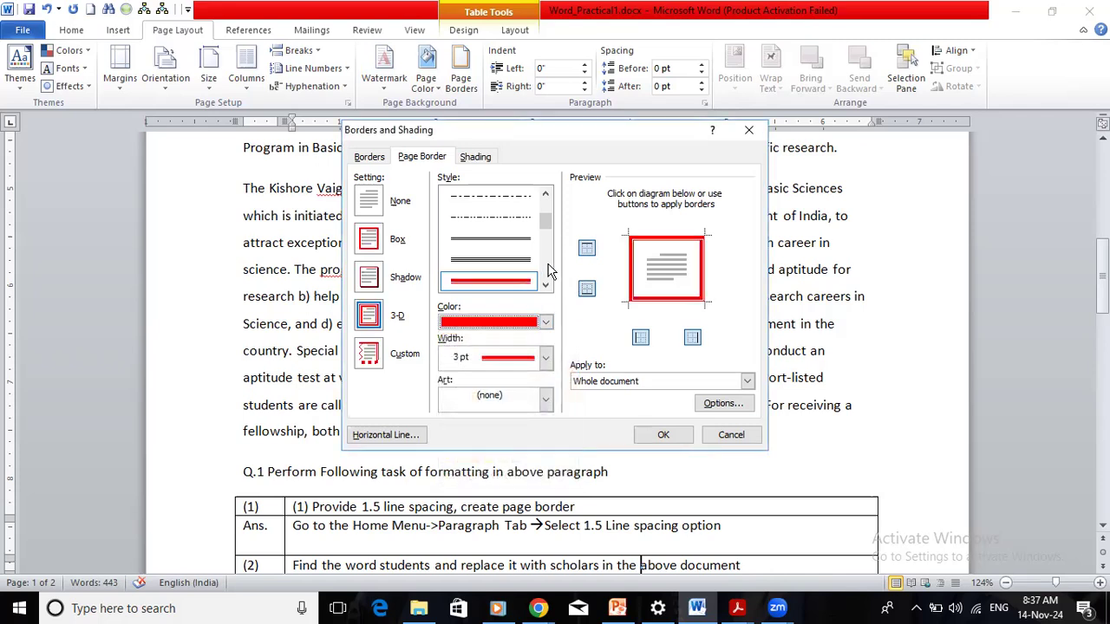
pyautogui.click(546, 358)
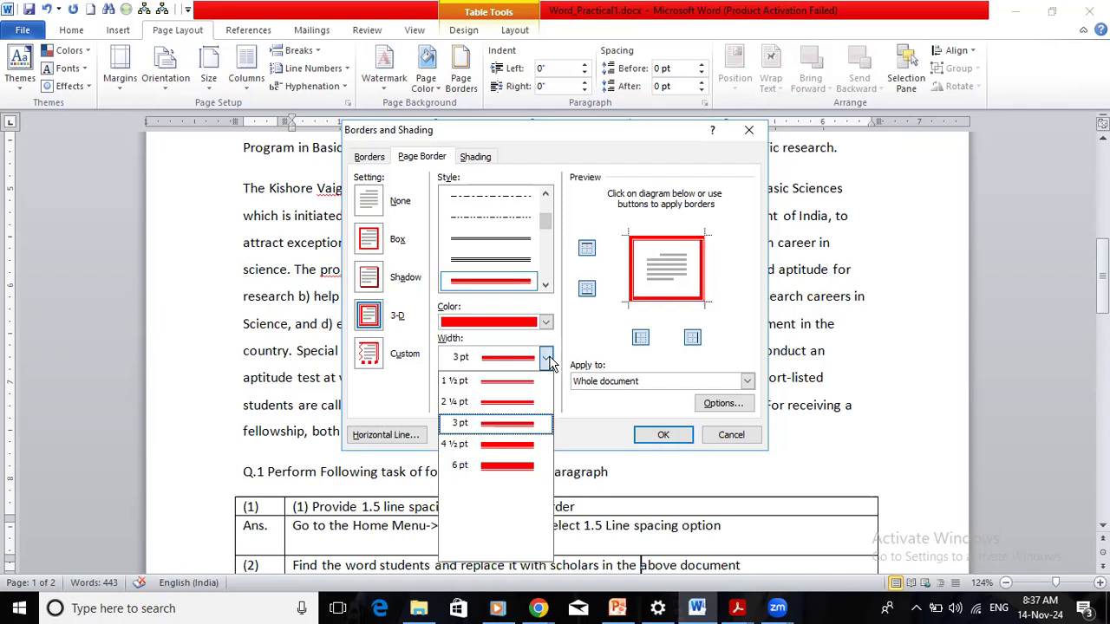
pyautogui.click(526, 433)
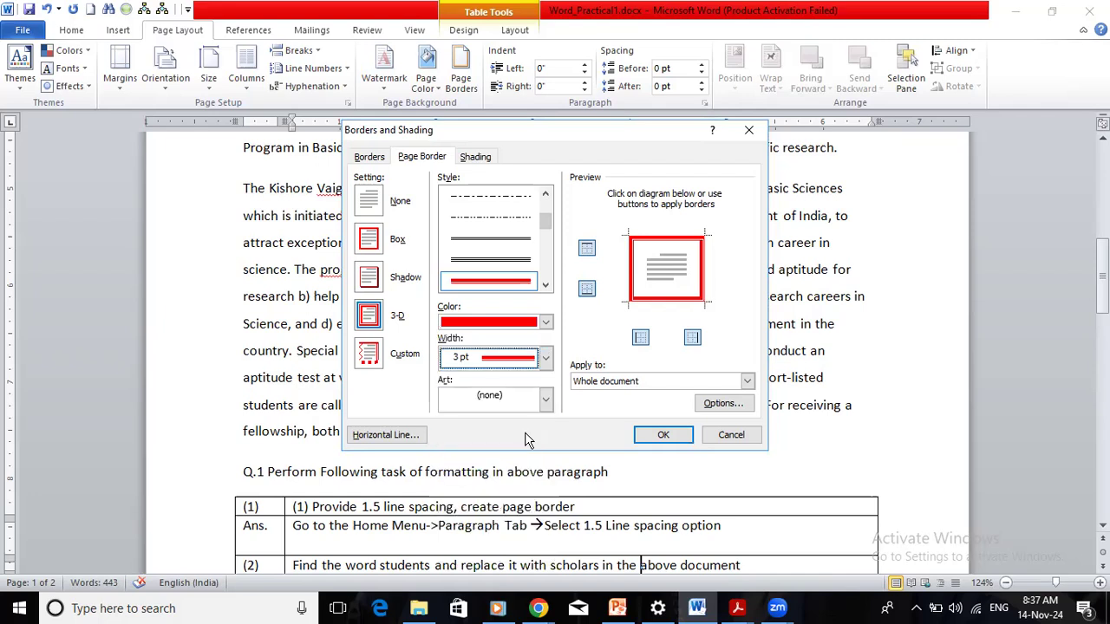
pyautogui.click(747, 382)
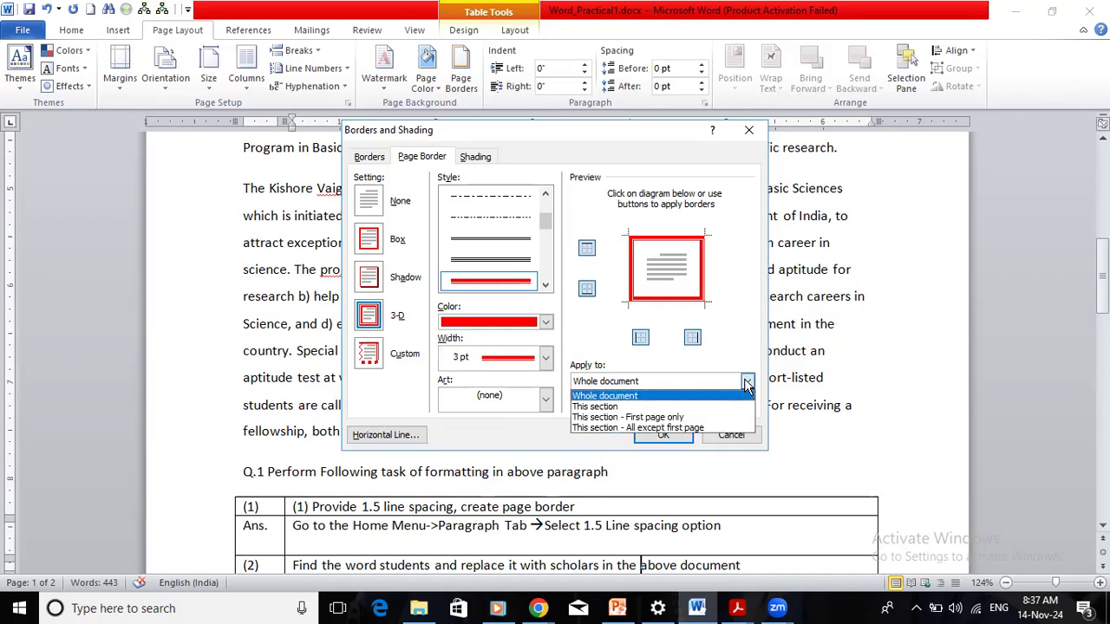
pyautogui.click(746, 384)
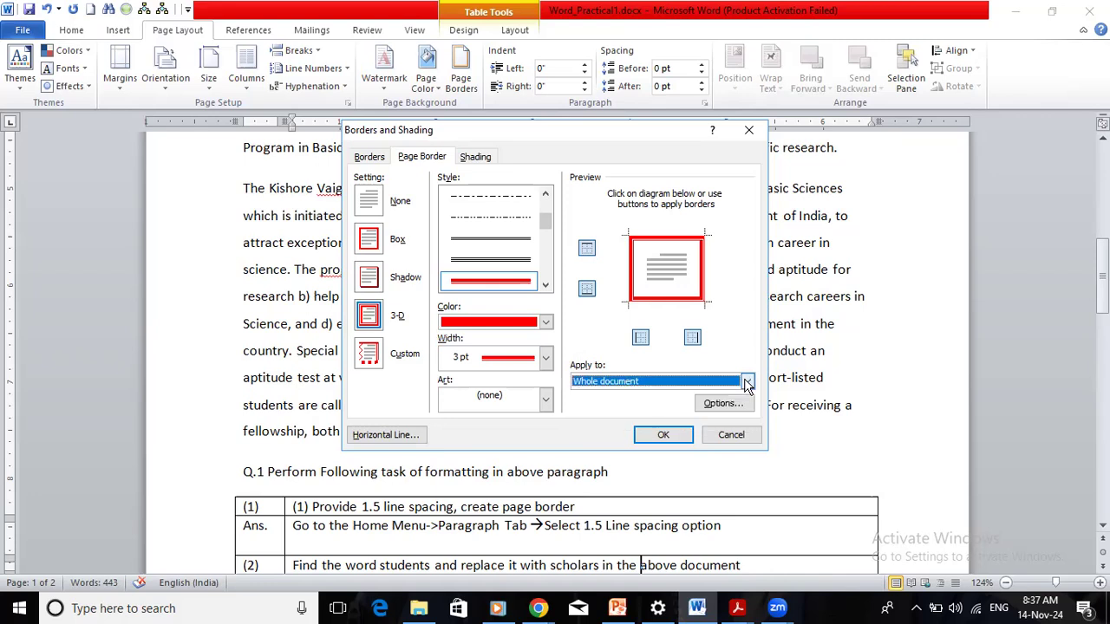
pyautogui.click(672, 433)
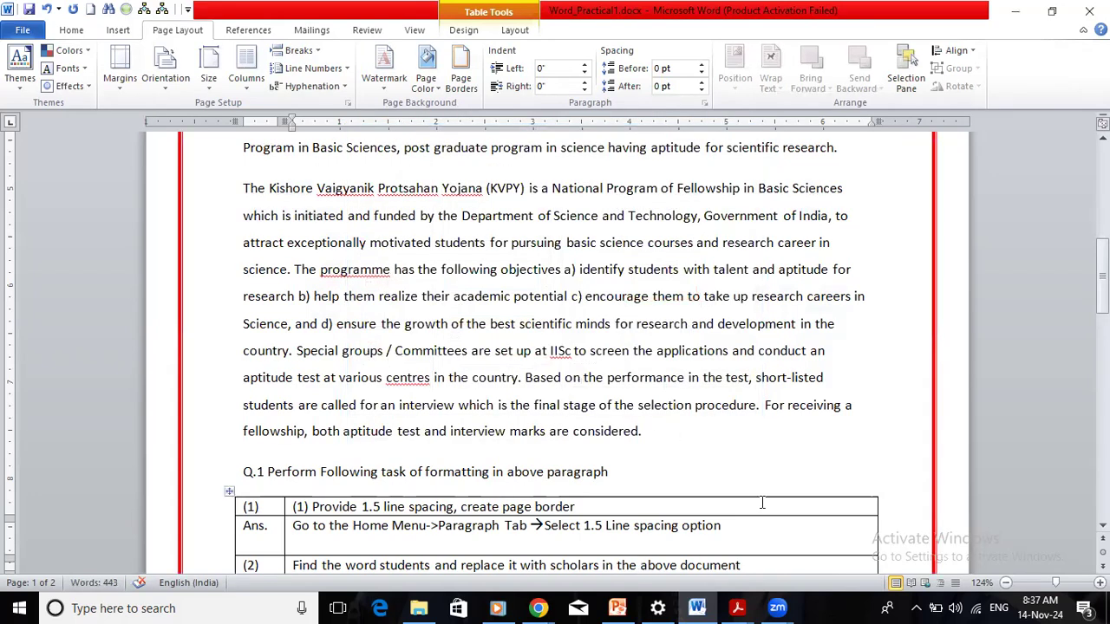
# Add a second line to the task (1) answer, starting with an arrow and "For the Page Border".
pyautogui.click(744, 527)
pyautogui.press('Return')
pyautogui.write('--')
pyautogui.write('>')
pyautogui.write('For ')
pyautogui.write('the P')
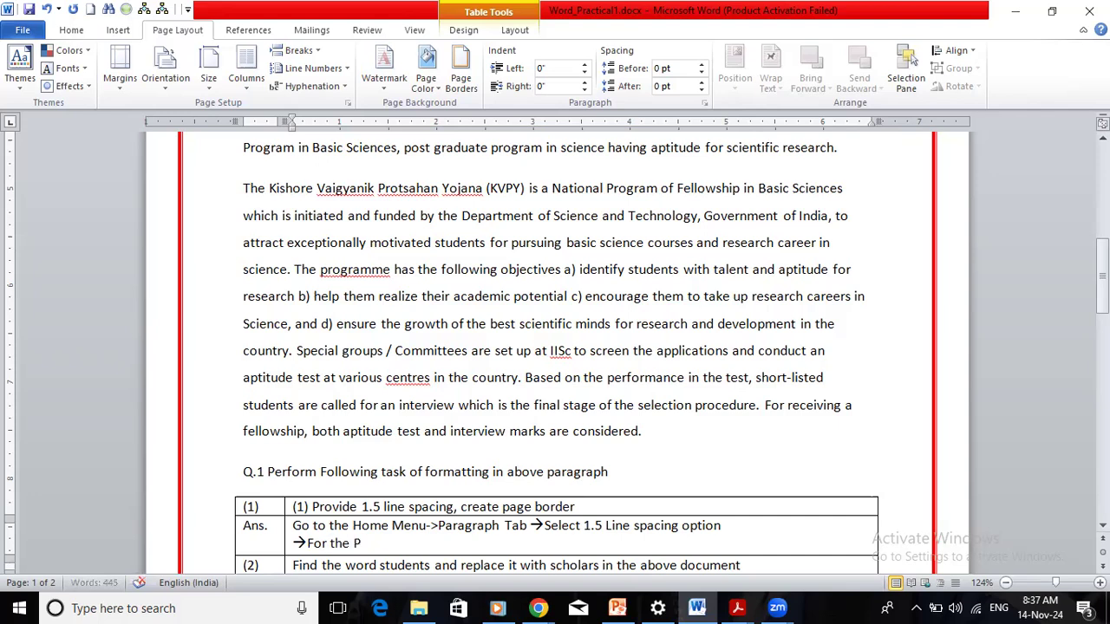
pyautogui.write('age Border')
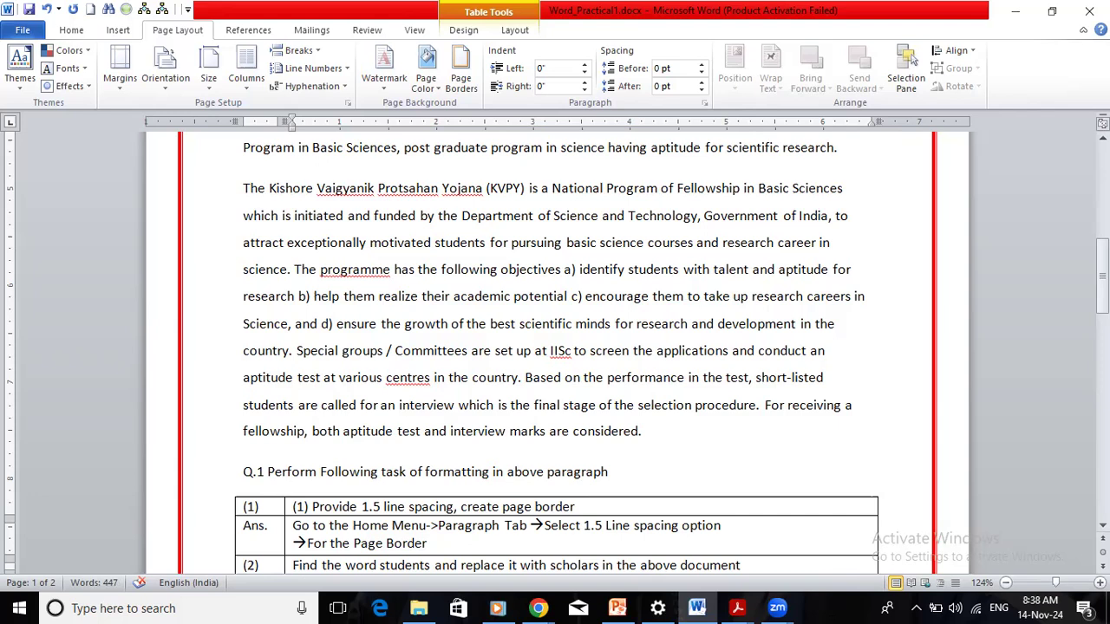
# Continue the page border line of the answer with an arrow and "Go to Page Layout Menu".
pyautogui.write('-->G')
pyautogui.write('o to')
pyautogui.write('Page ')
pyautogui.write('La')
pyautogui.write('y')
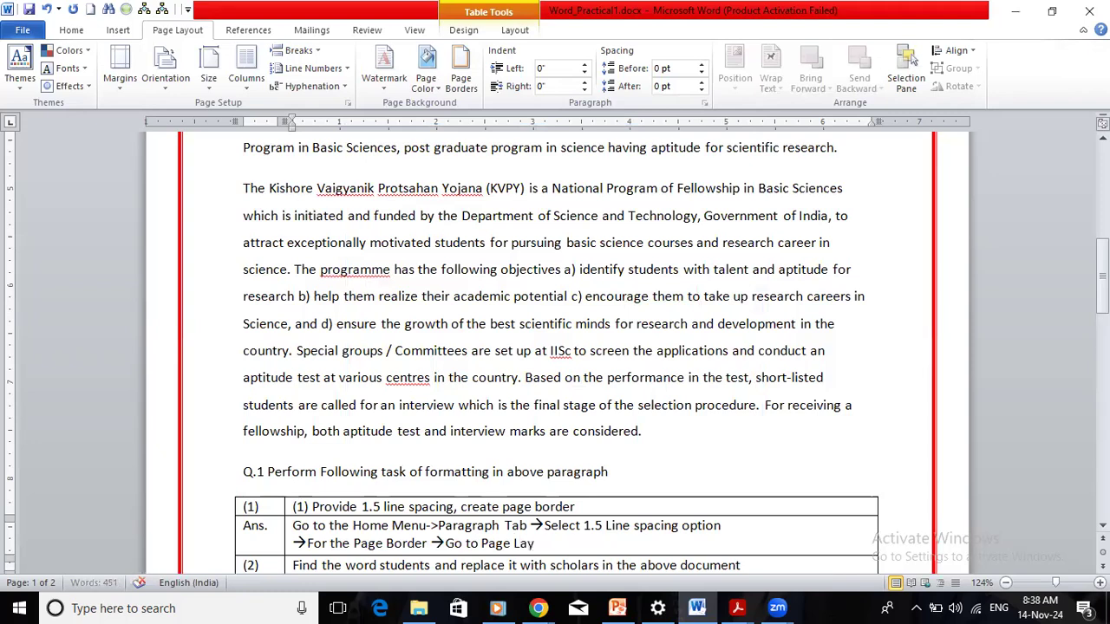
pyautogui.write('out Me')
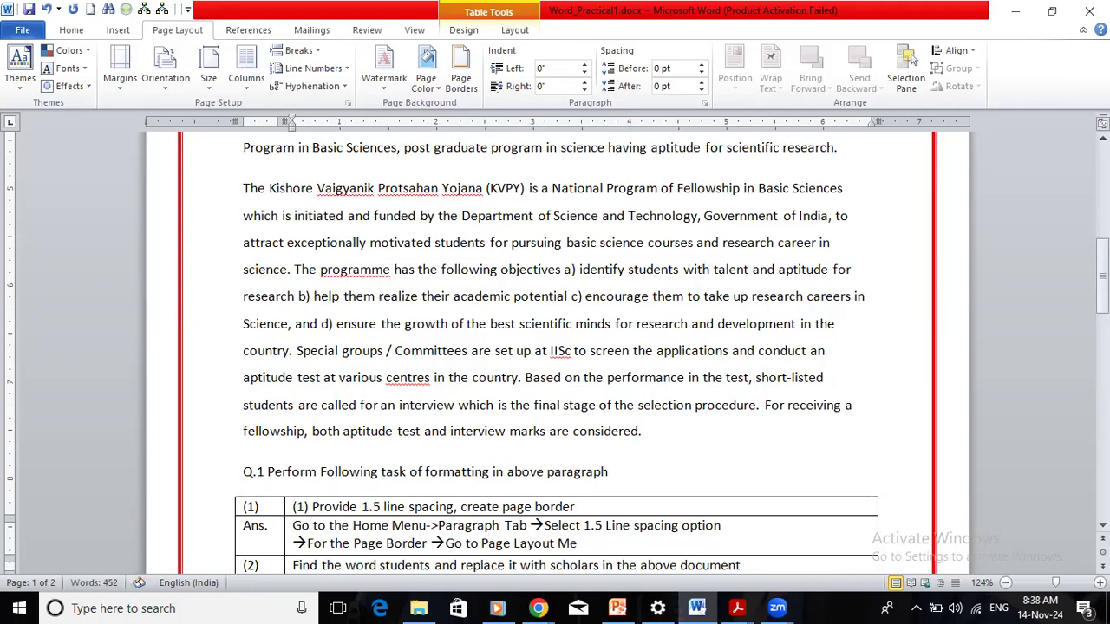
pyautogui.write('nu --')
# Continue the page border line of the answer with an arrow and "Select Page Background tab".
pyautogui.write('>Se')
pyautogui.write('lect ')
pyautogui.write('Page B')
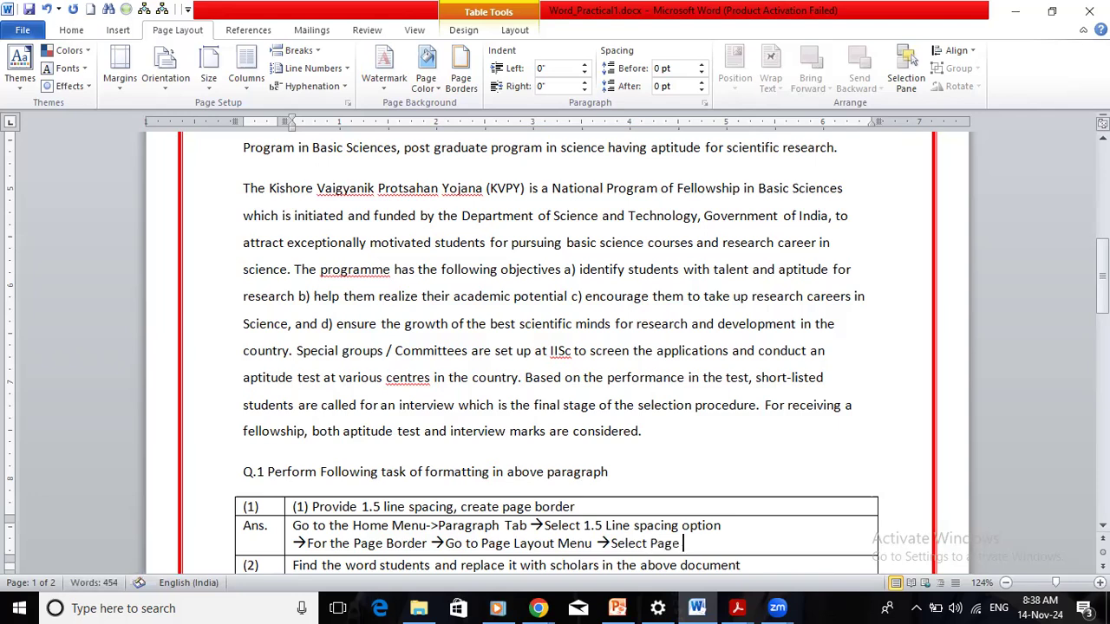
pyautogui.write('ackground')
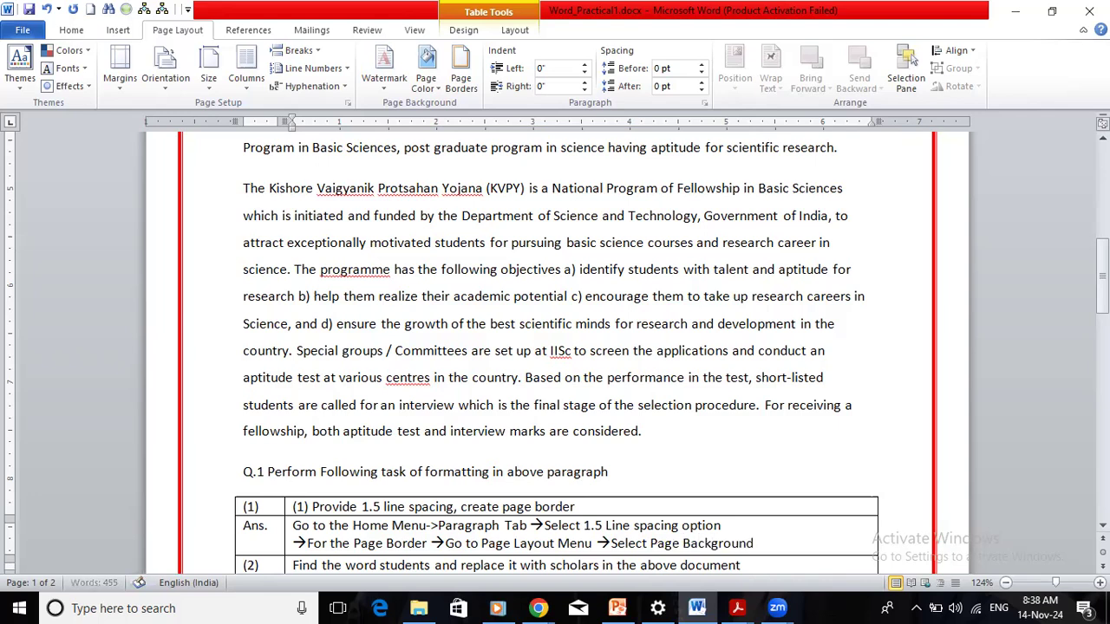
pyautogui.write(' tab')
# Finish the page border line of the answer with an arrow and "choose option Page Borders".
pyautogui.write('-->')
pyautogui.write('ch')
pyautogui.write('o')
pyautogui.write('ose')
pyautogui.write(' opr')
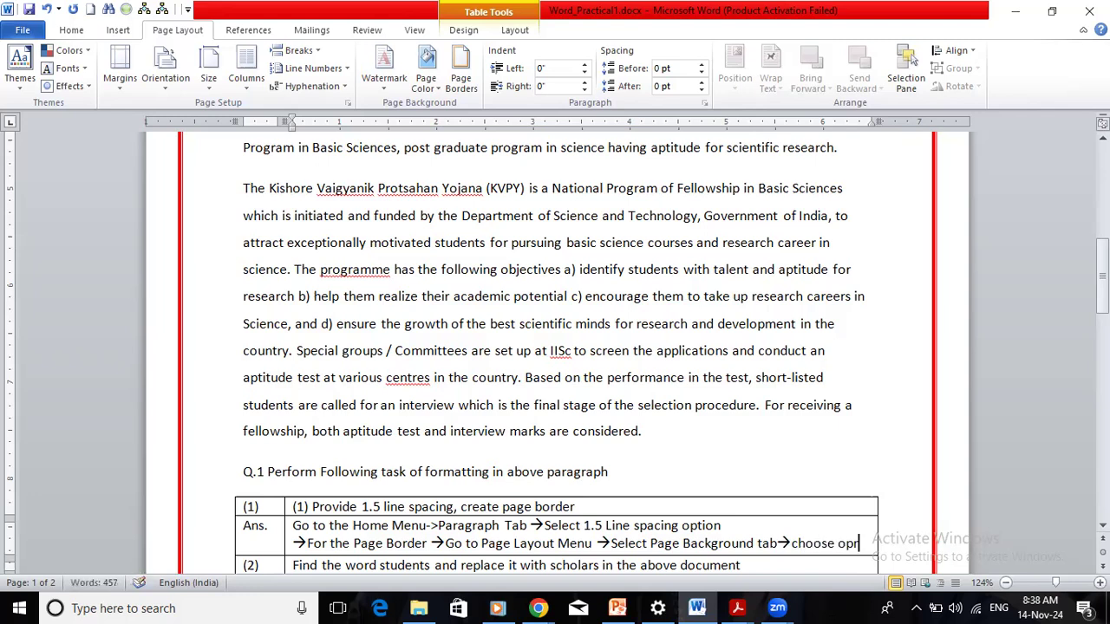
pyautogui.press('BackSpace')
pyautogui.write('tion ')
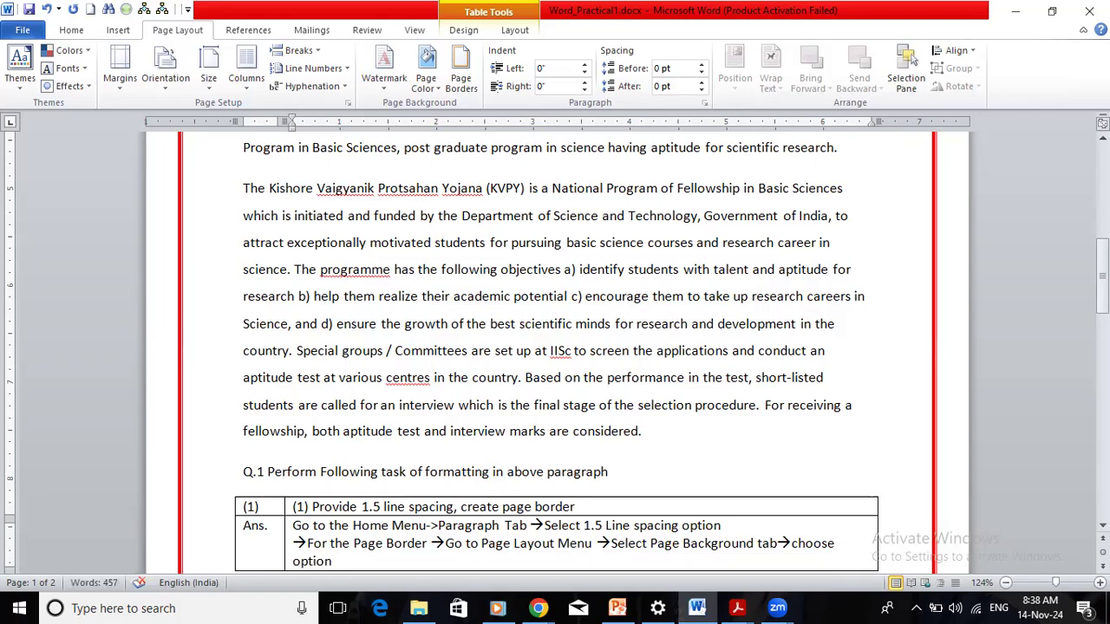
pyautogui.write('Page Borders')
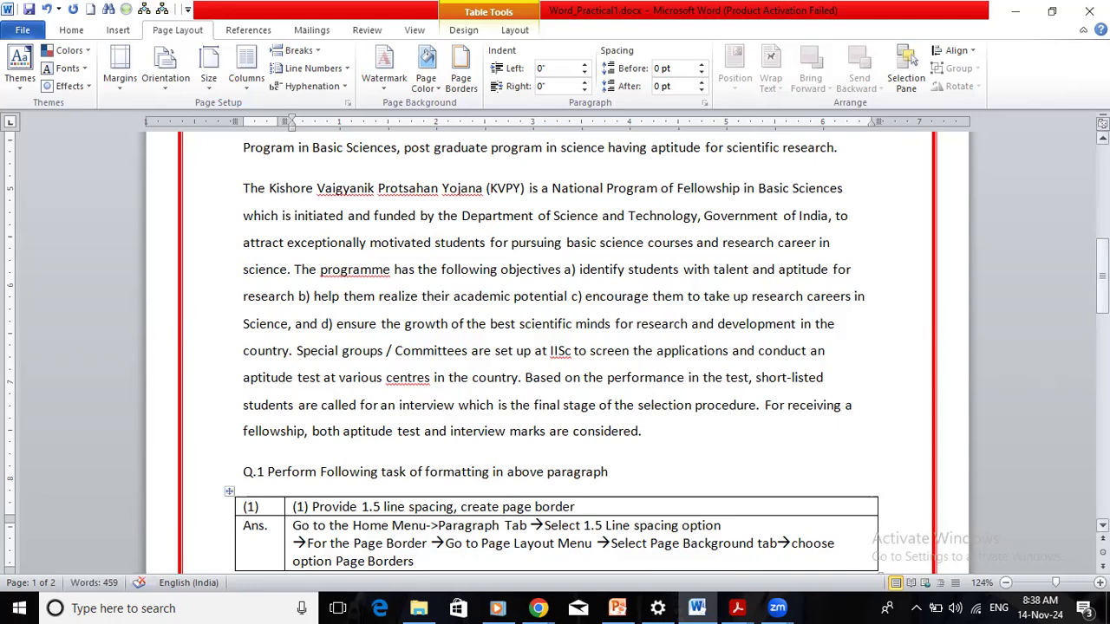
# Examine the available commands for the find and replace function needed in task (2).
pyautogui.scroll(-5, 555, 347)
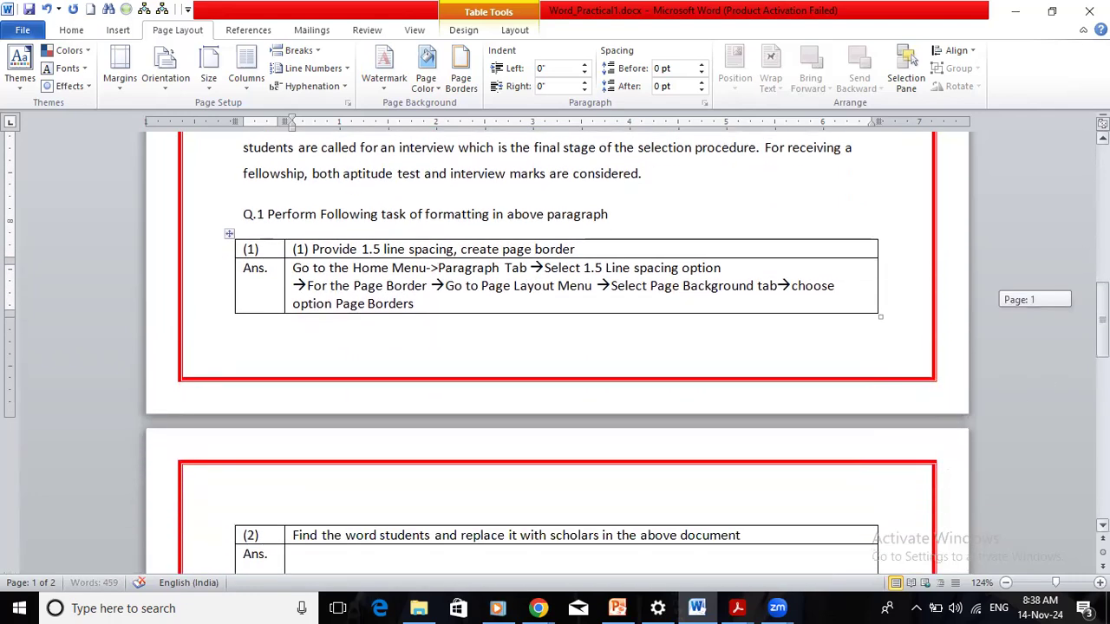
pyautogui.scroll(-2, 555, 347)
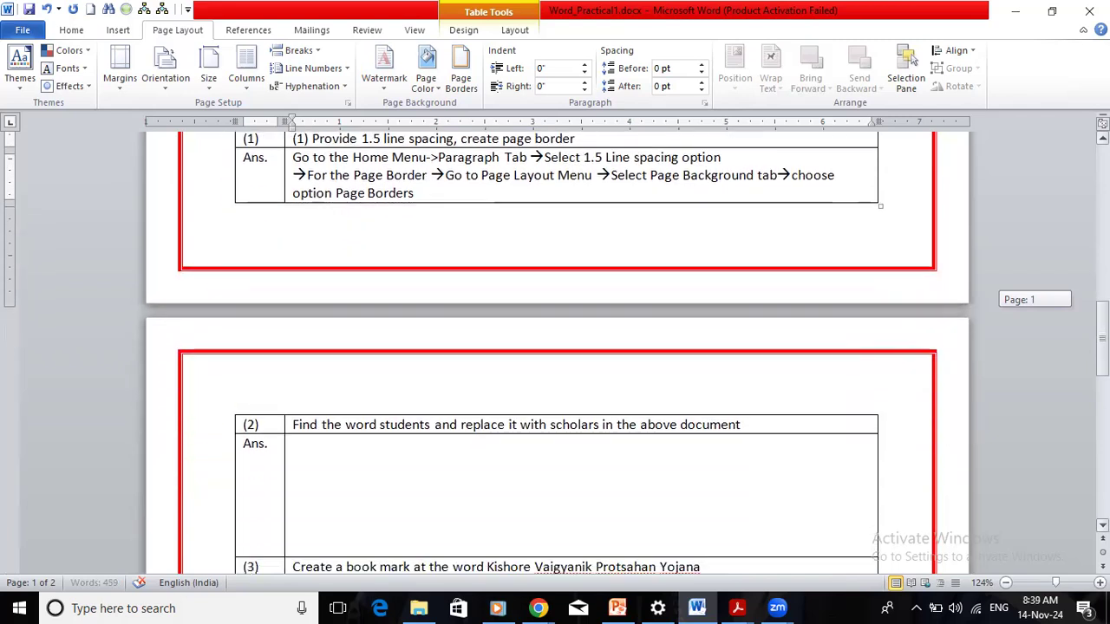
pyautogui.click(515, 522)
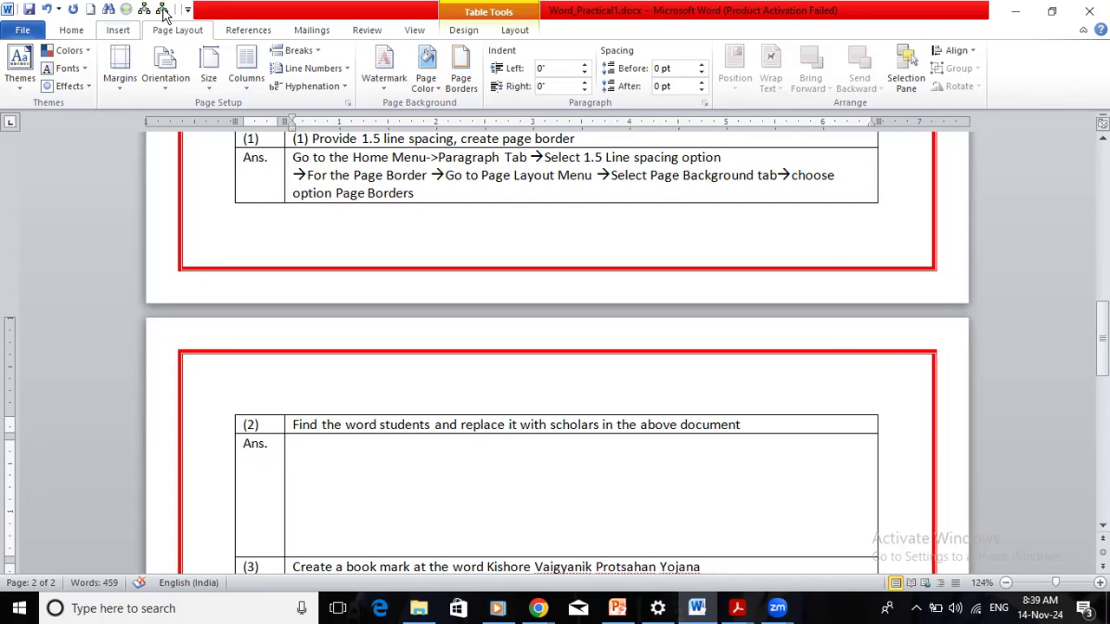
pyautogui.click(118, 30)
pyautogui.click(72, 30)
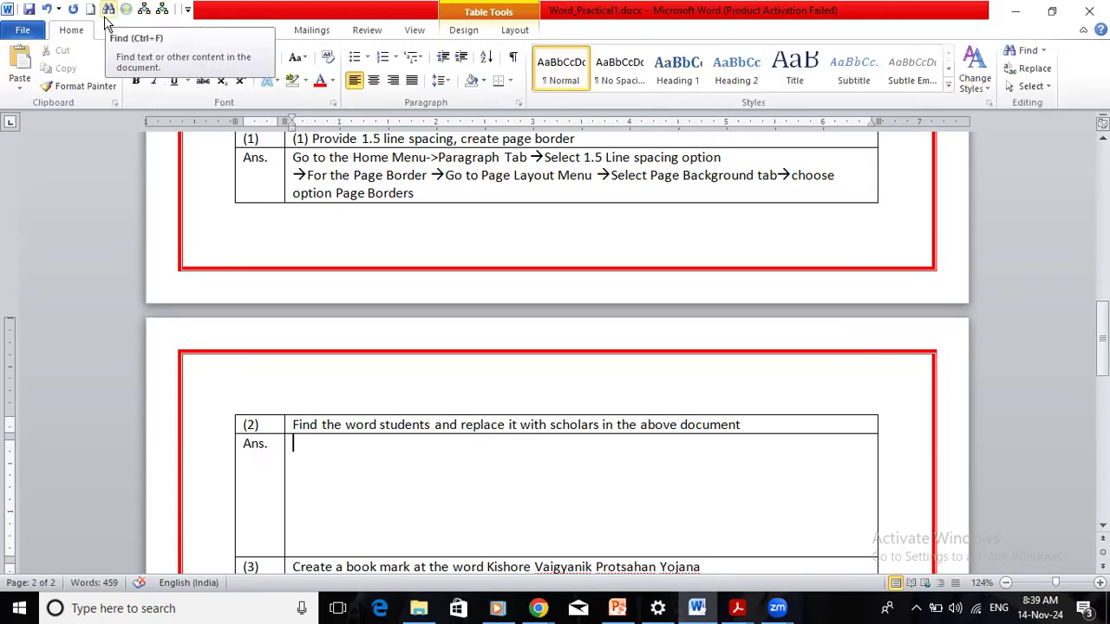
pyautogui.click(127, 175)
pyautogui.click(118, 30)
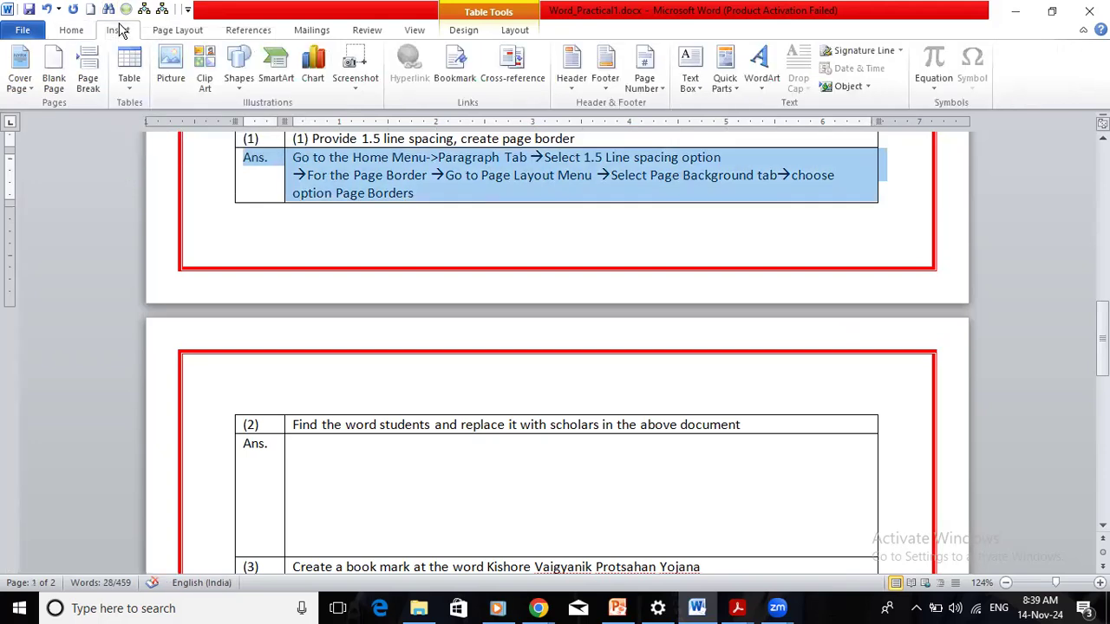
pyautogui.click(167, 30)
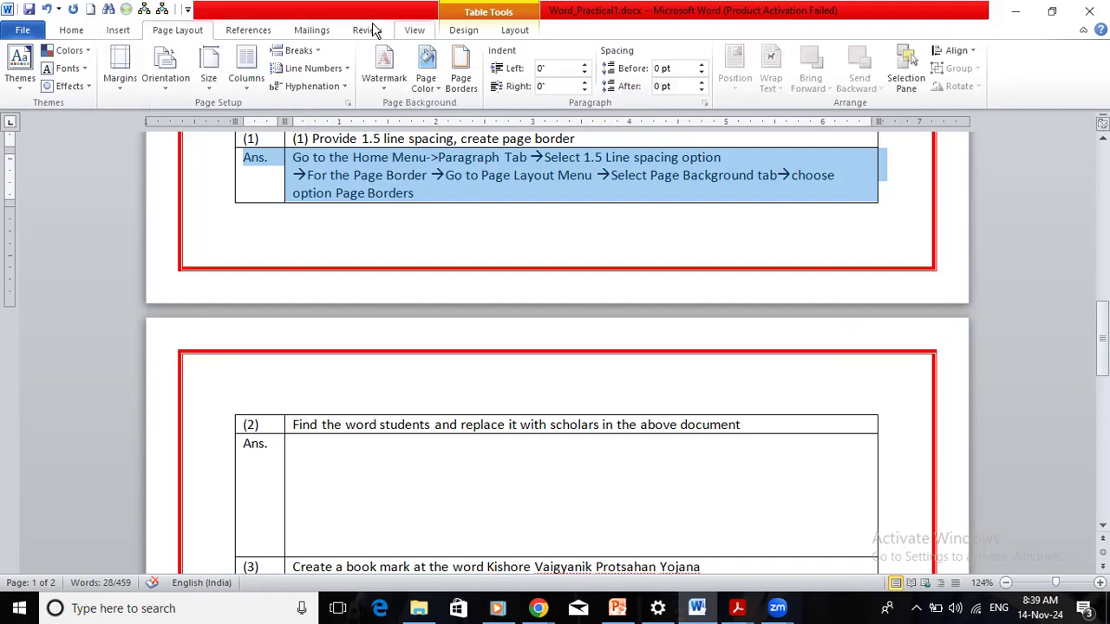
pyautogui.click(415, 30)
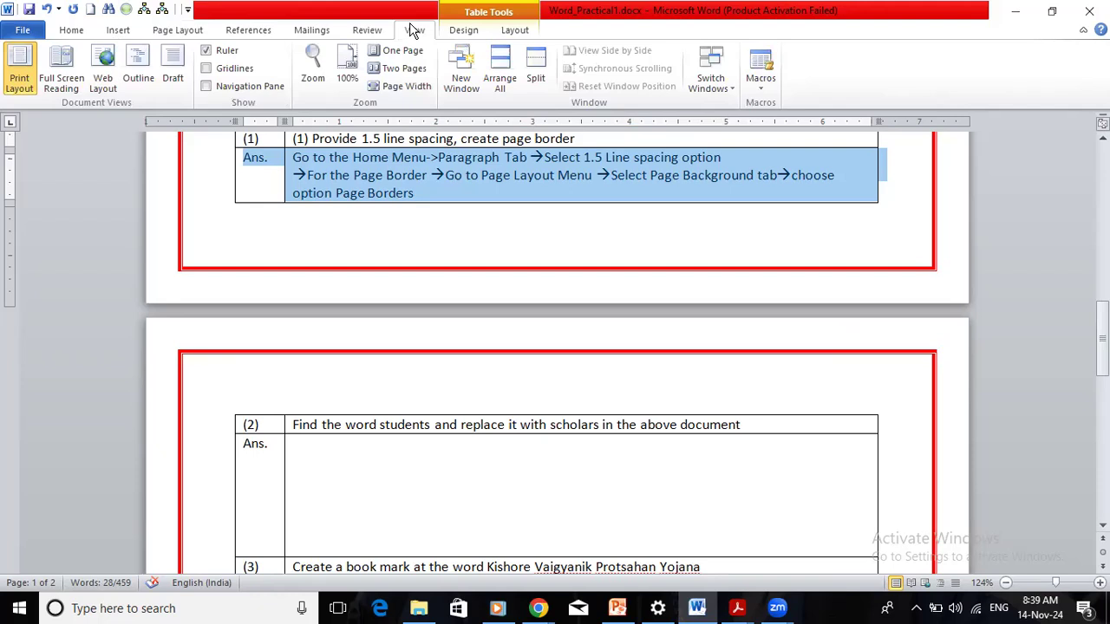
pyautogui.click(467, 30)
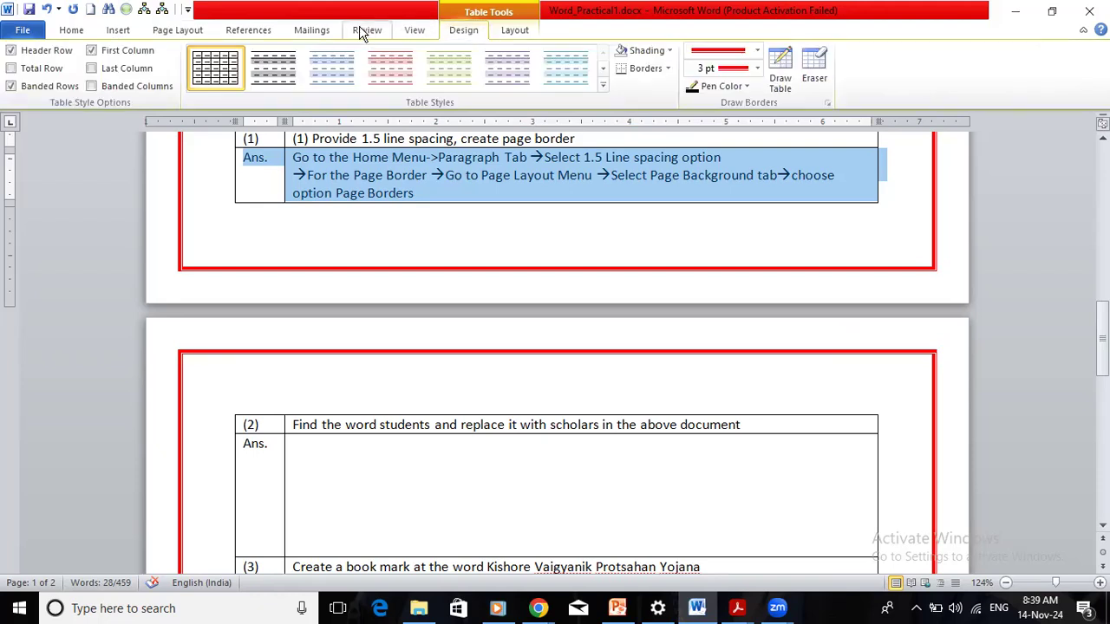
pyautogui.click(118, 30)
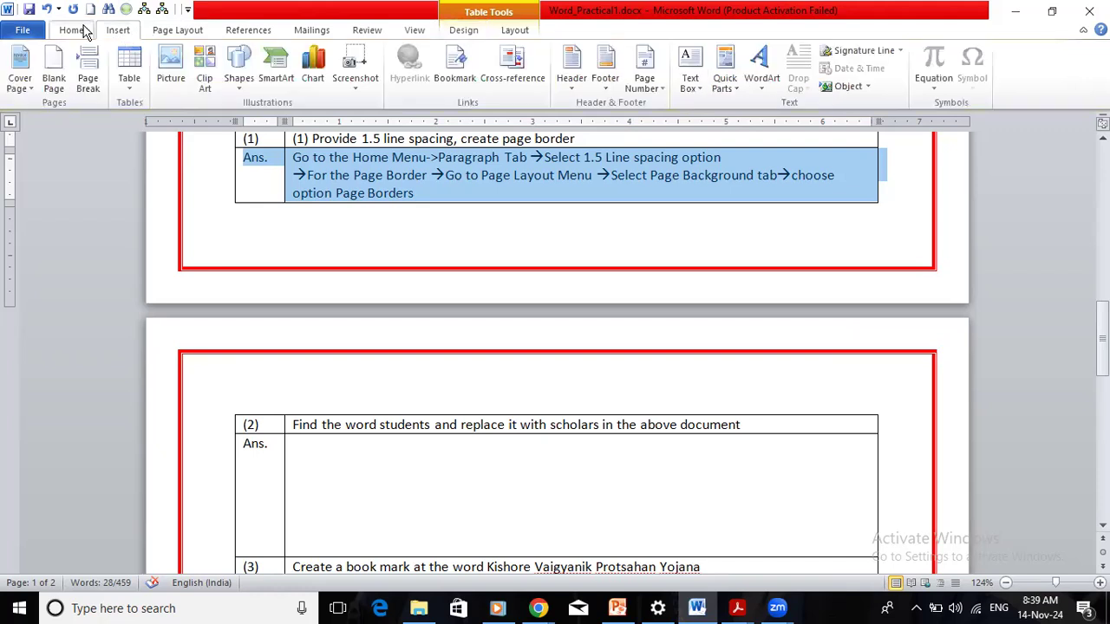
pyautogui.click(78, 30)
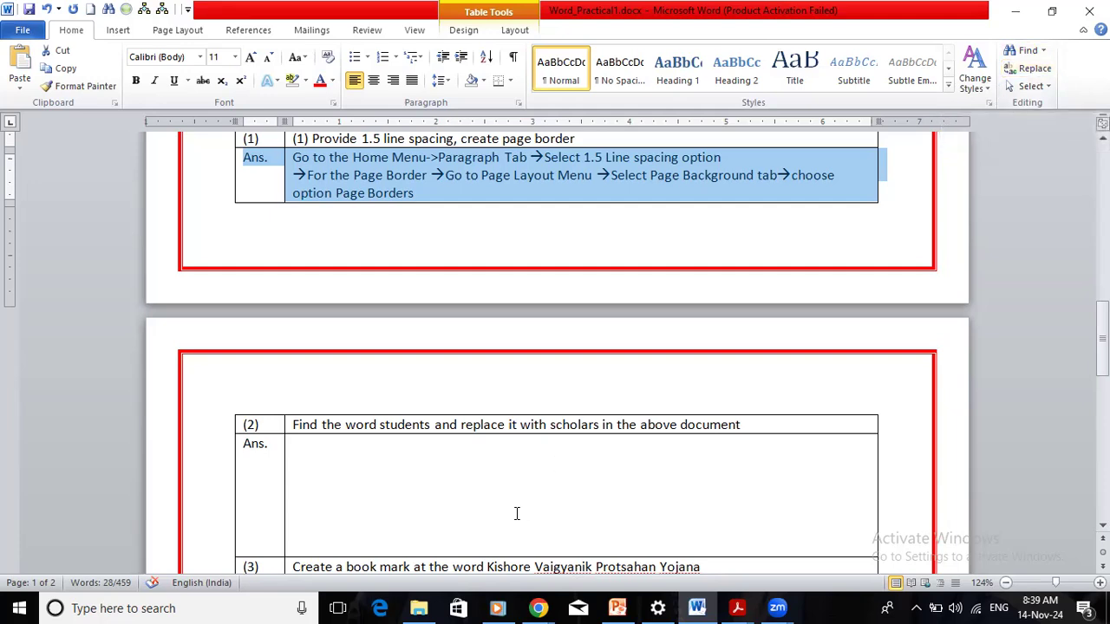
# Start the task (2) answer with "Go to the Home Menu", an arrow and "Editing Tab".
pyautogui.click(436, 440)
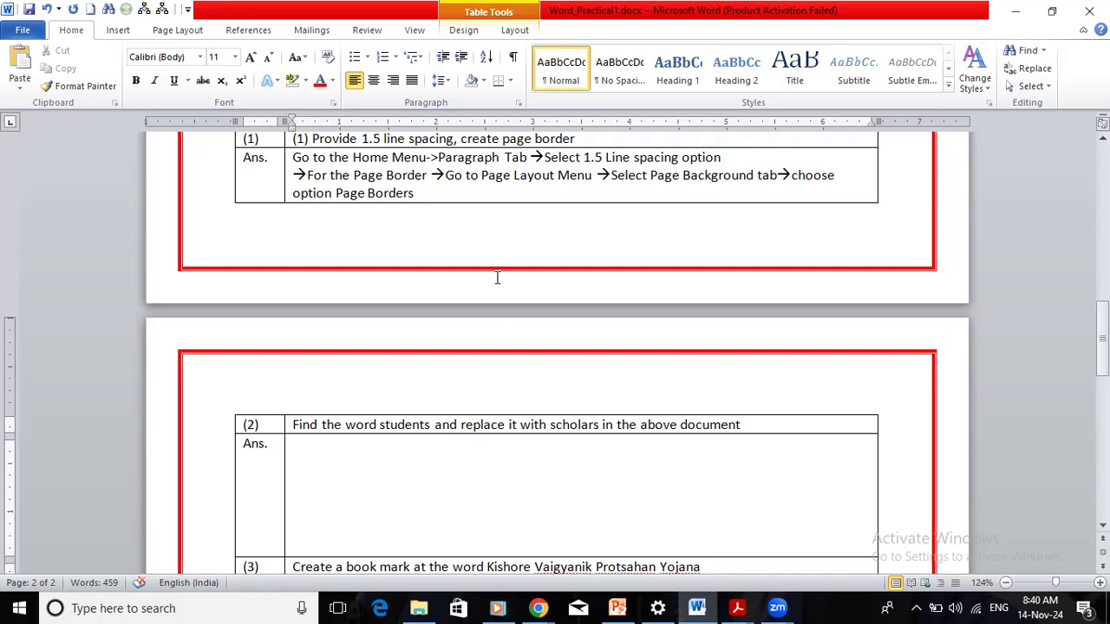
pyautogui.click(1044, 52)
pyautogui.click(1044, 52)
pyautogui.write('Go')
pyautogui.write(' to the H')
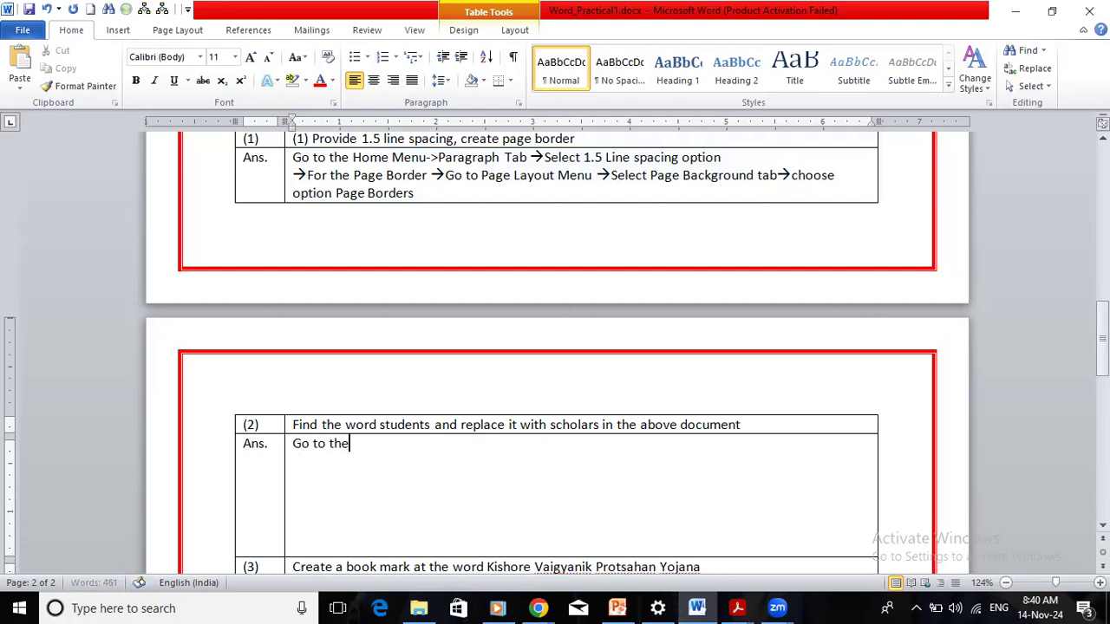
pyautogui.write('ome')
pyautogui.write(' Menu -->')
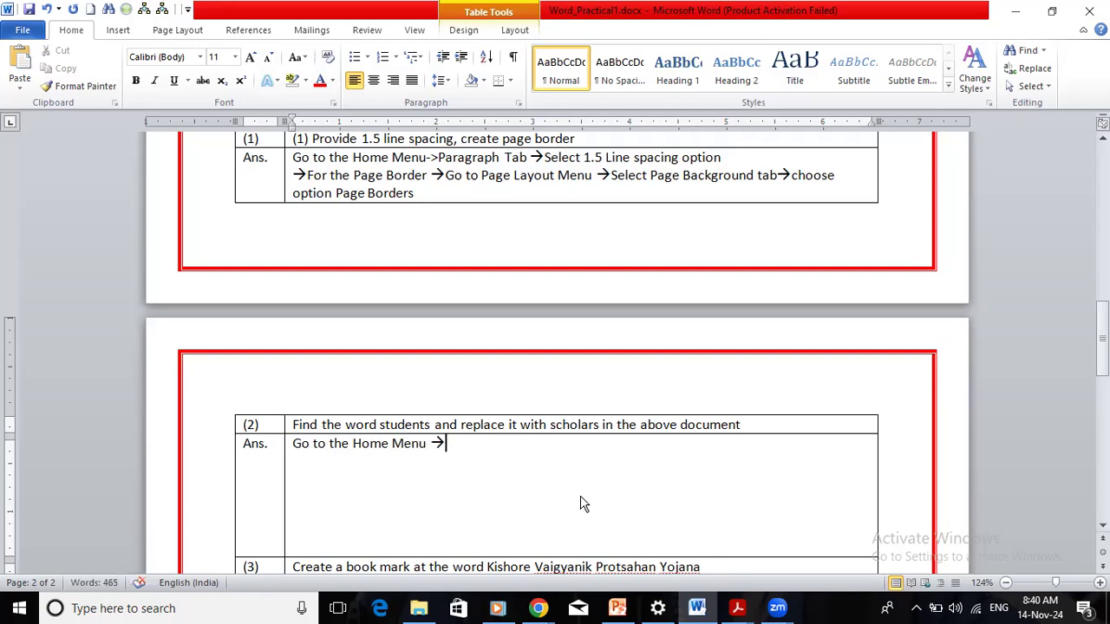
pyautogui.write('Edi')
pyautogui.write('ti')
pyautogui.write('ng ')
pyautogui.write('Tab')
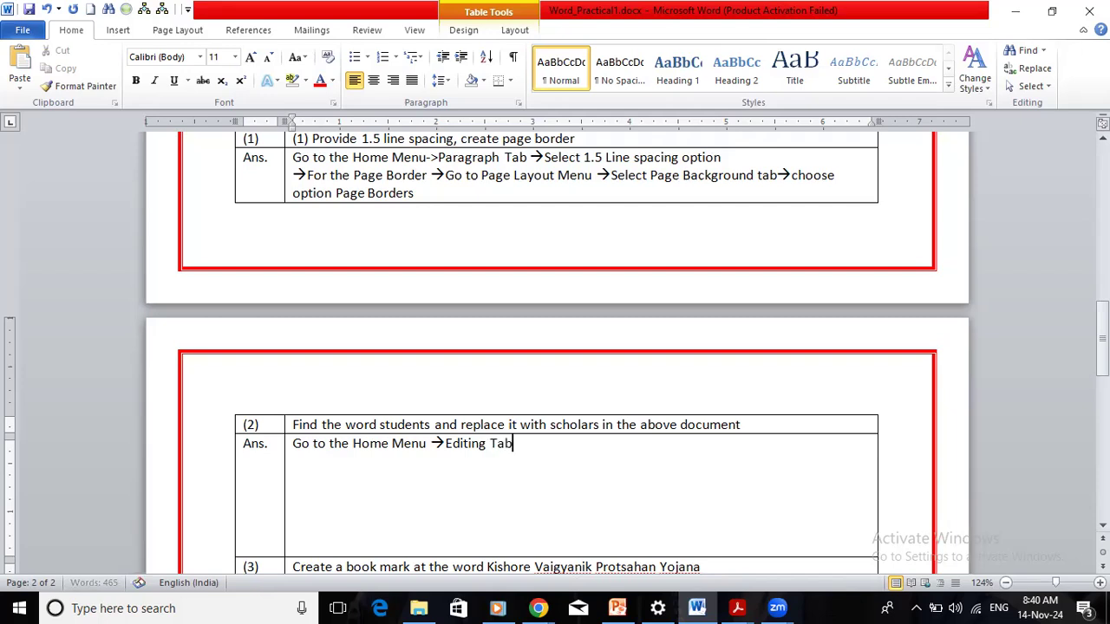
# Finish the first line of the task (2) answer with an arrow and "Find and Replace".
pyautogui.write(' -->File')
pyautogui.press('BackSpace')
pyautogui.press('BackSpace')
pyautogui.press('BackSpace')
pyautogui.press('BackSpace')
pyautogui.write('Finad')
pyautogui.press('BackSpace')
pyautogui.press('BackSpace')
pyautogui.press('BackSpace')
pyautogui.write('d and R')
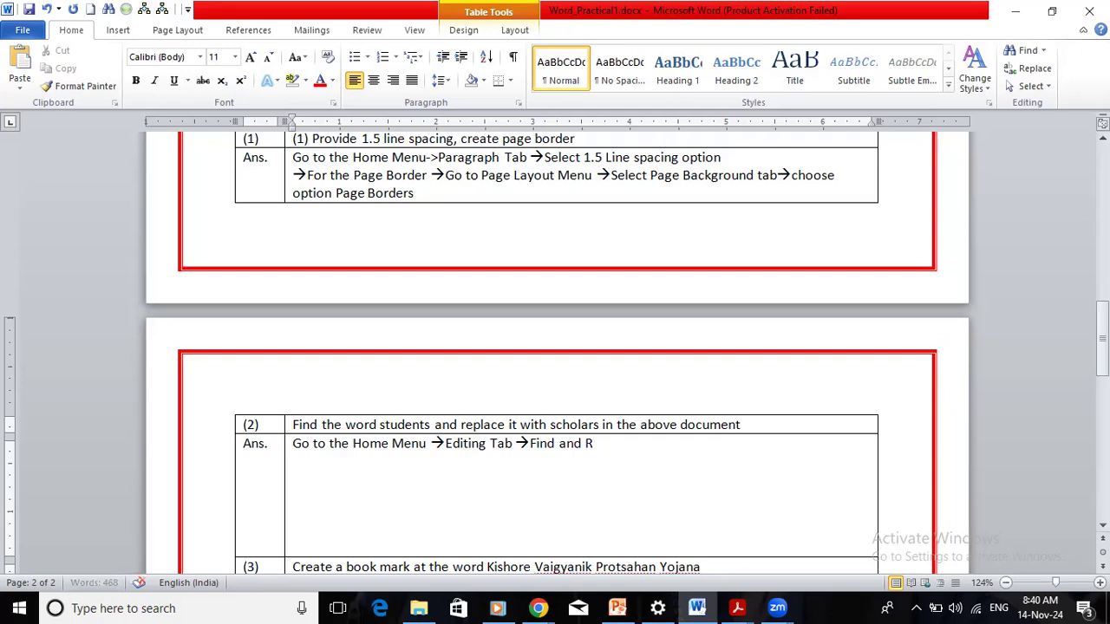
pyautogui.write('eplace')
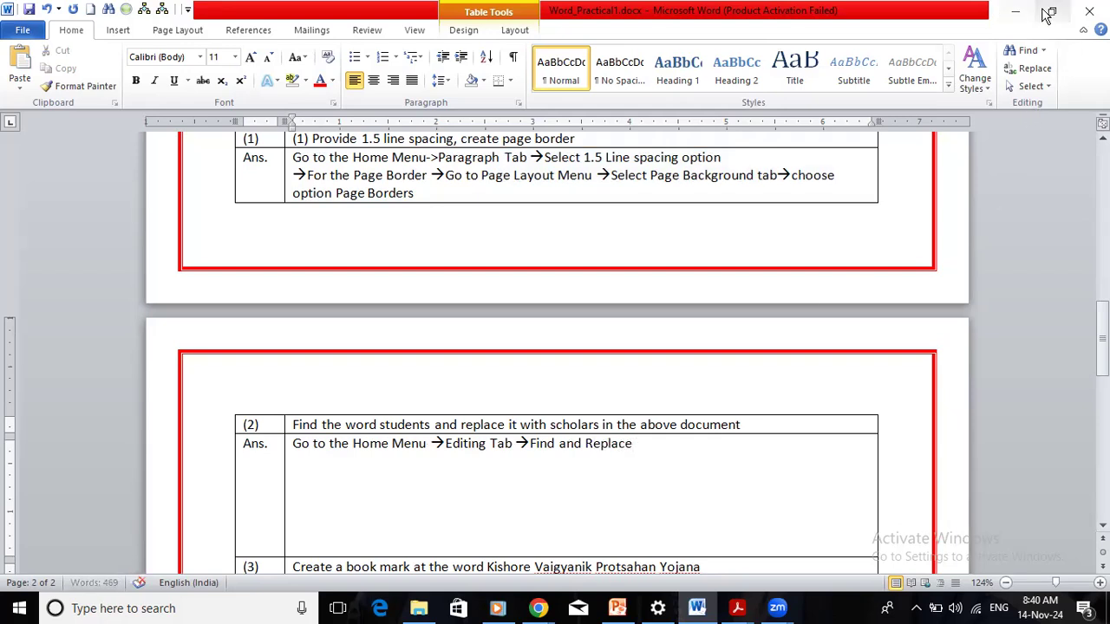
pyautogui.click(1030, 66)
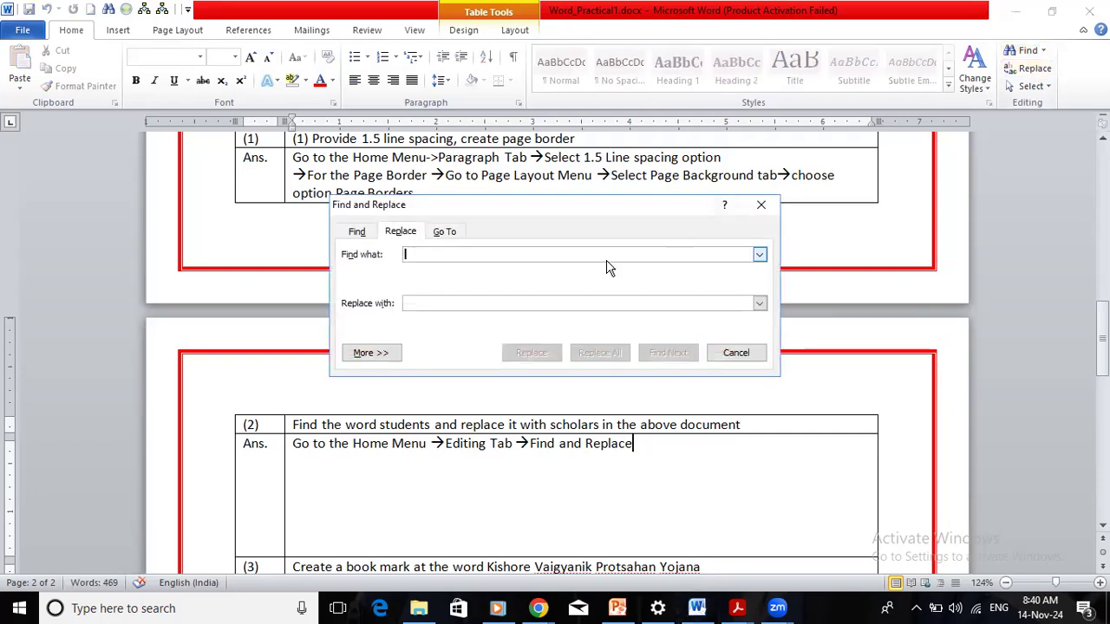
pyautogui.click(410, 426)
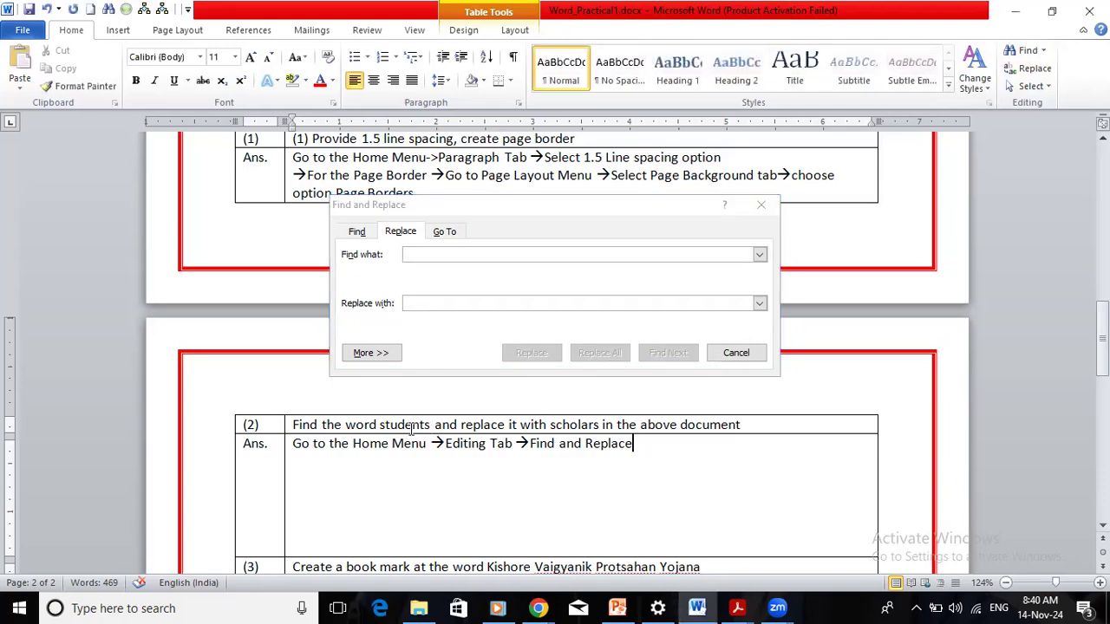
pyautogui.click(758, 351)
# Replace every occurrence of "students" with "scholars" in the whole document, continuing the search from the beginning.
pyautogui.moveTo(430, 425); pyautogui.dragTo(381, 425)
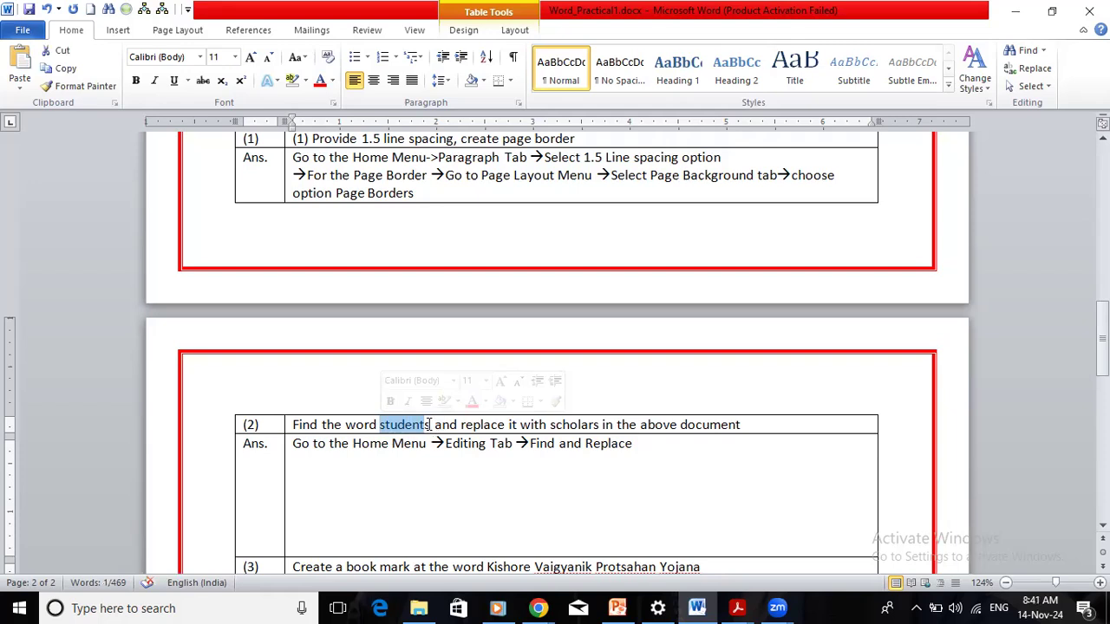
pyautogui.click(430, 425)
pyautogui.doubleClick(431, 425)
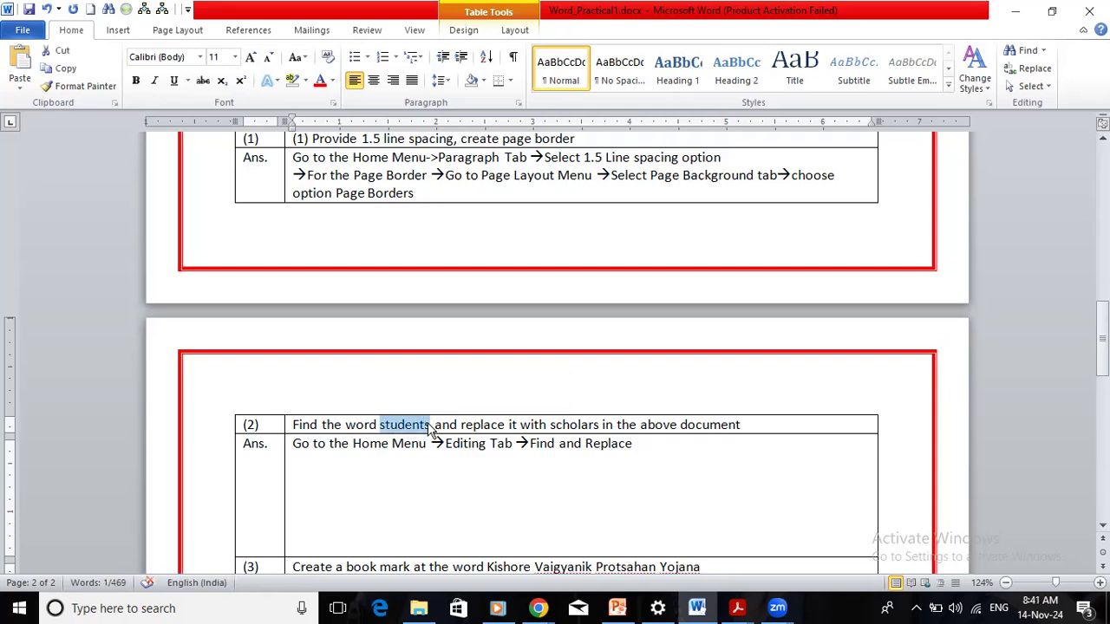
pyautogui.click(1032, 68)
pyautogui.click(580, 254)
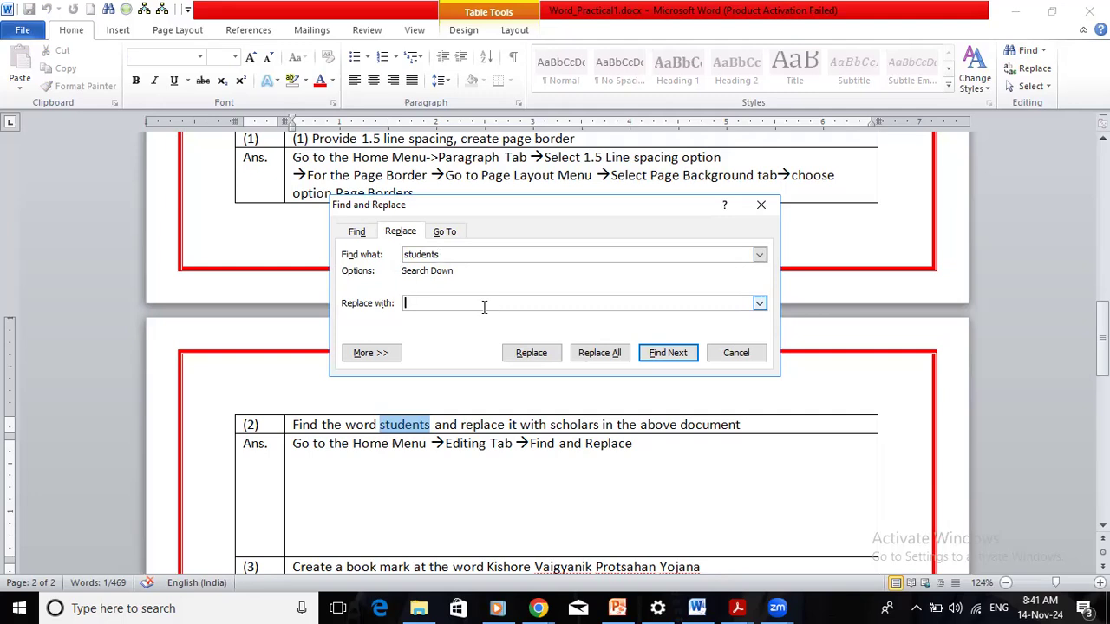
pyautogui.write('scholars')
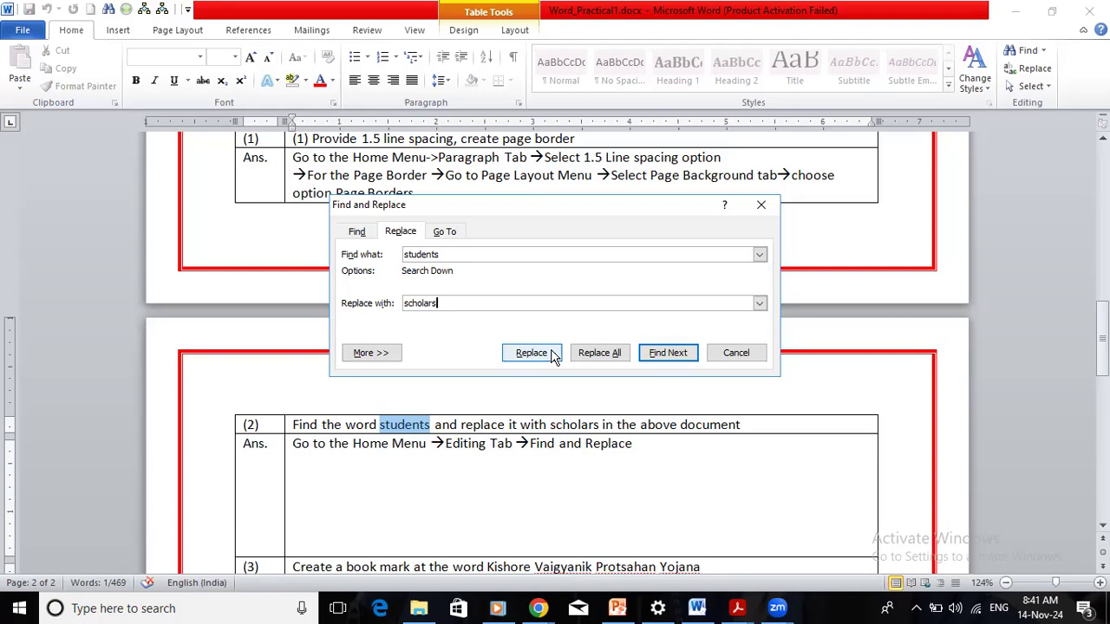
pyautogui.click(606, 356)
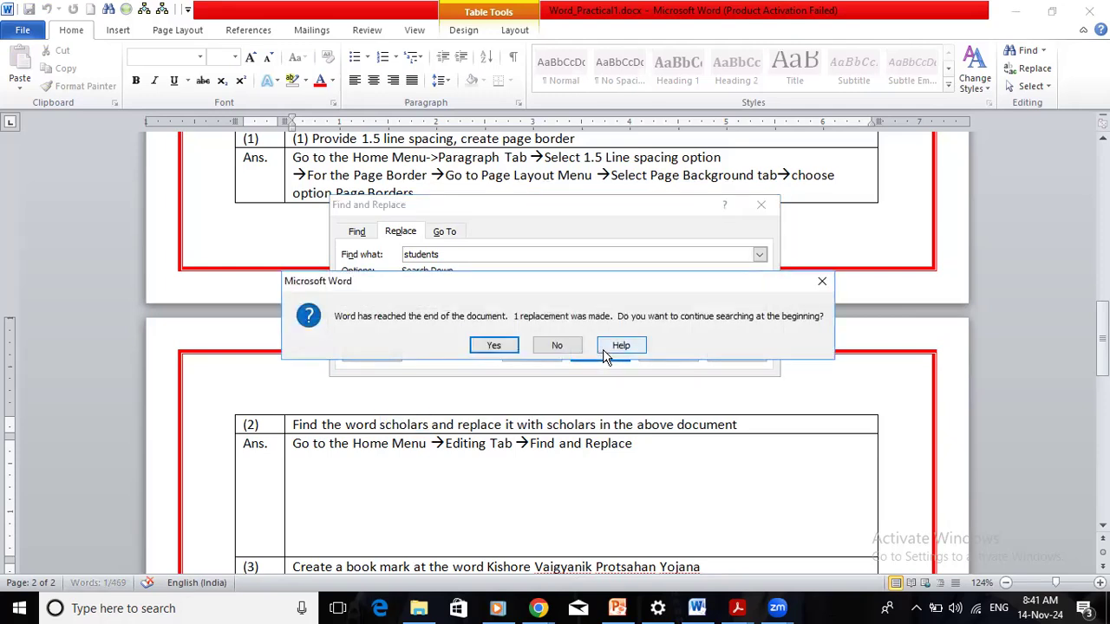
pyautogui.click(494, 347)
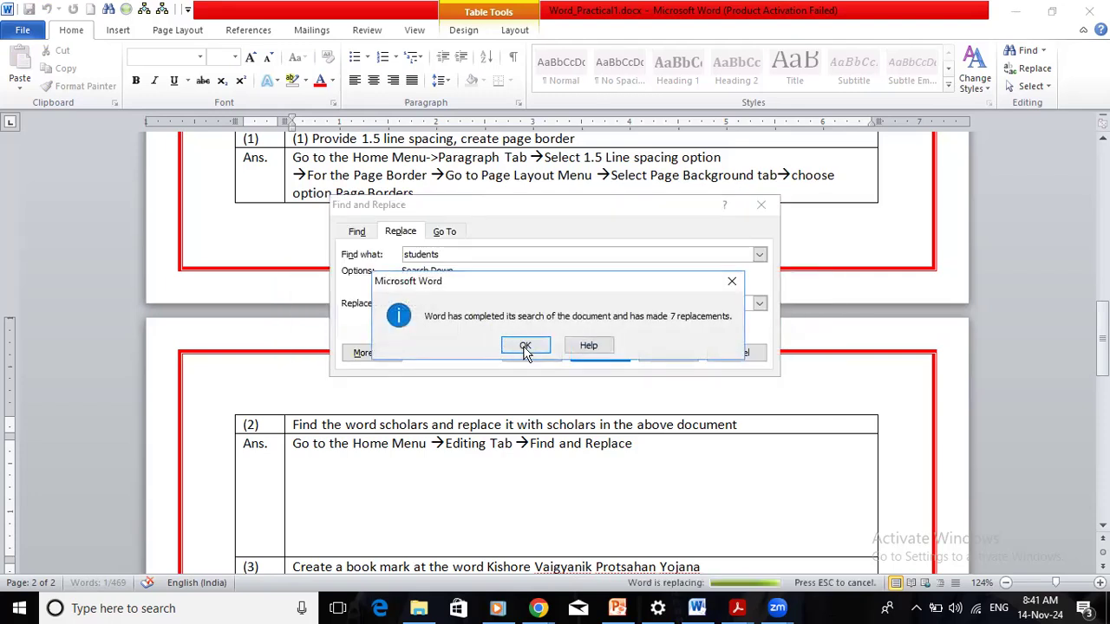
pyautogui.click(525, 347)
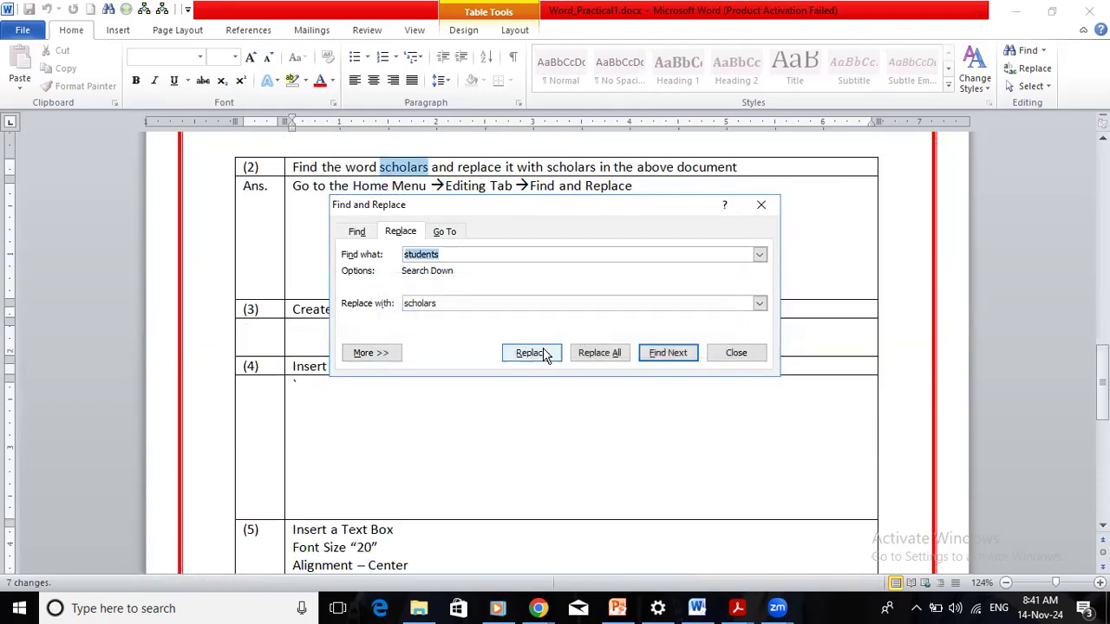
# Run the same replacement through the whole document once more and close Find and Replace.
pyautogui.click(617, 362)
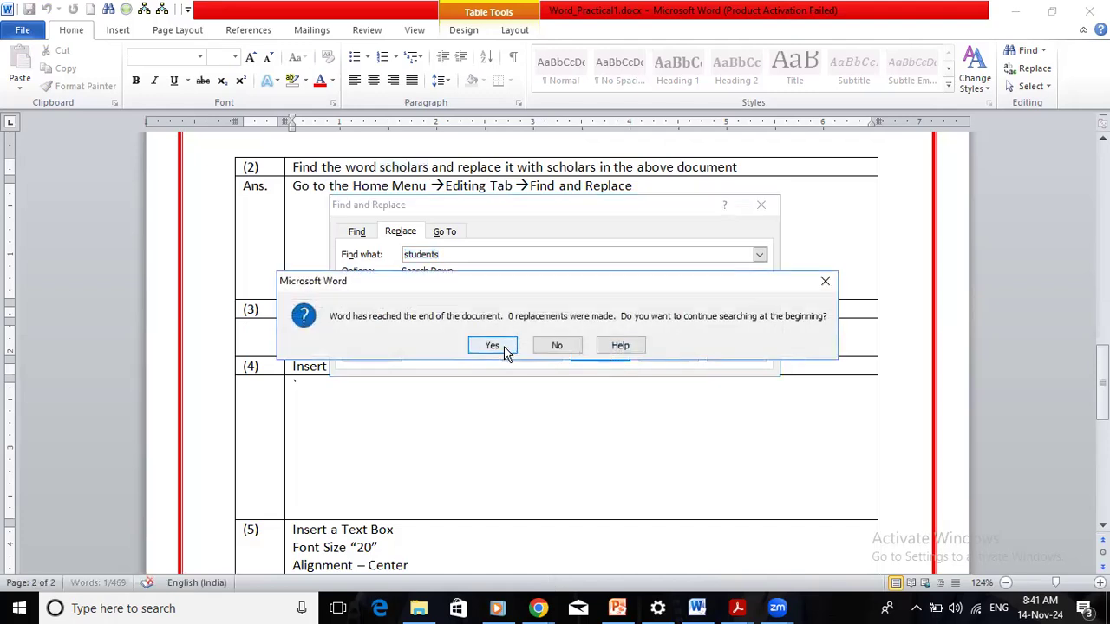
pyautogui.click(506, 346)
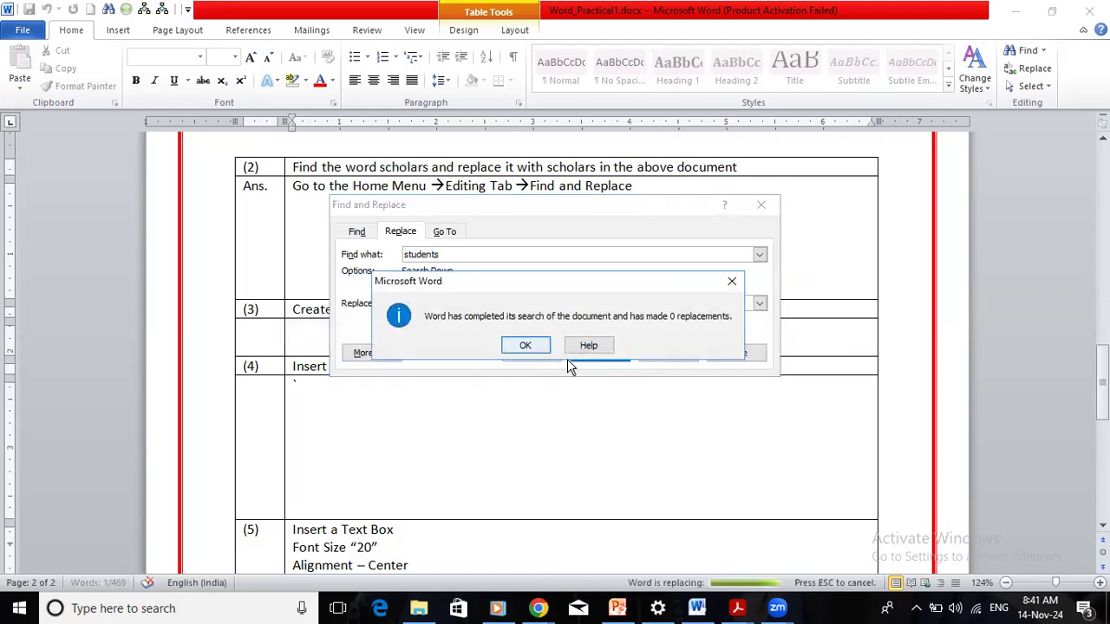
pyautogui.click(728, 284)
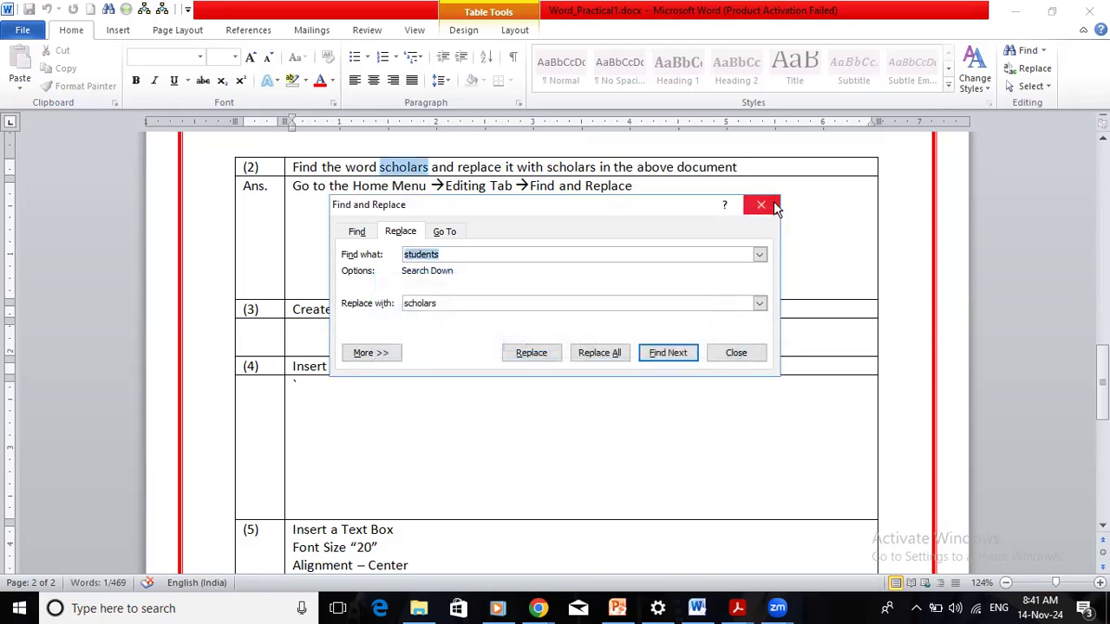
pyautogui.click(762, 205)
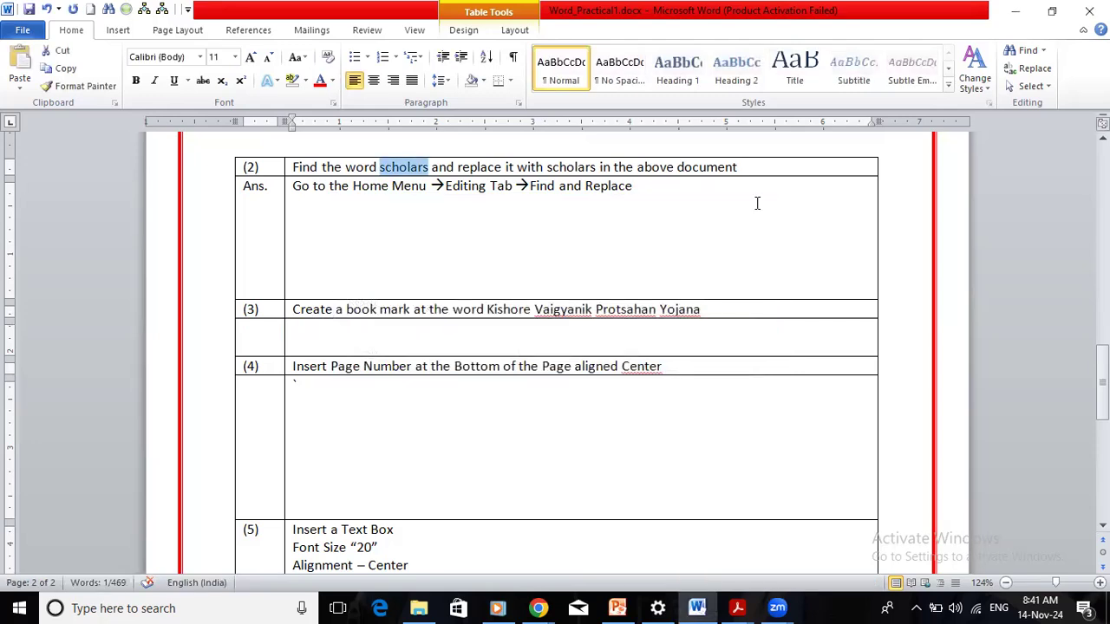
# Change "scholars" after "Find the word" in the task (2) question back to "students".
pyautogui.click(429, 167)
pyautogui.press('BackSpace')
pyautogui.press('BackSpace')
pyautogui.press('BackSpace')
pyautogui.press('BackSpace')
pyautogui.press('BackSpace')
pyautogui.press('BackSpace')
pyautogui.press('BackSpace')
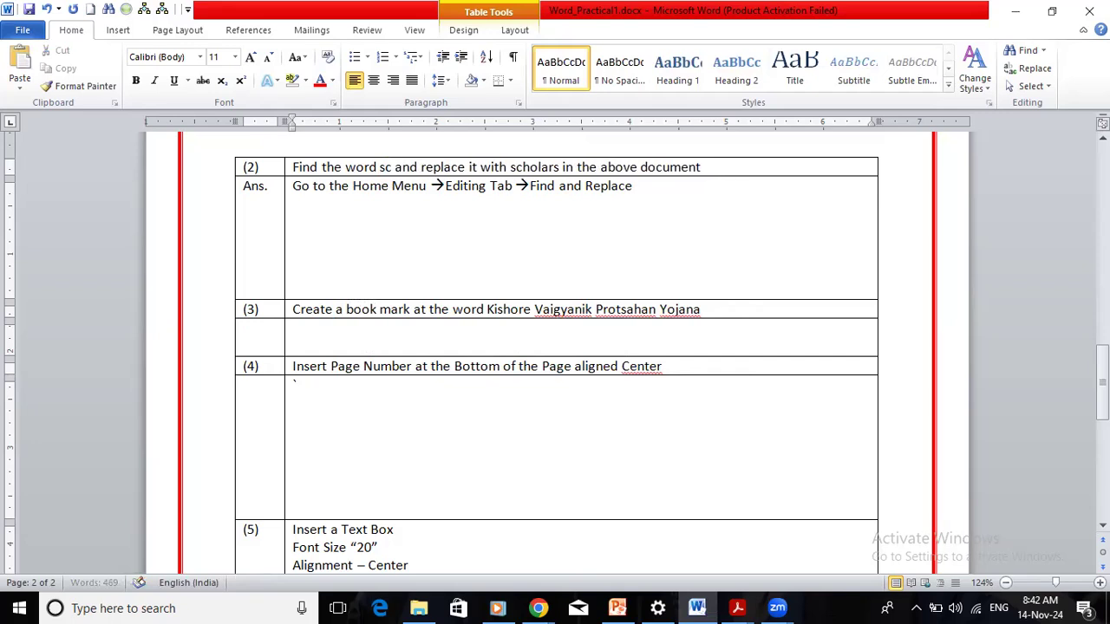
pyautogui.write('tudents')
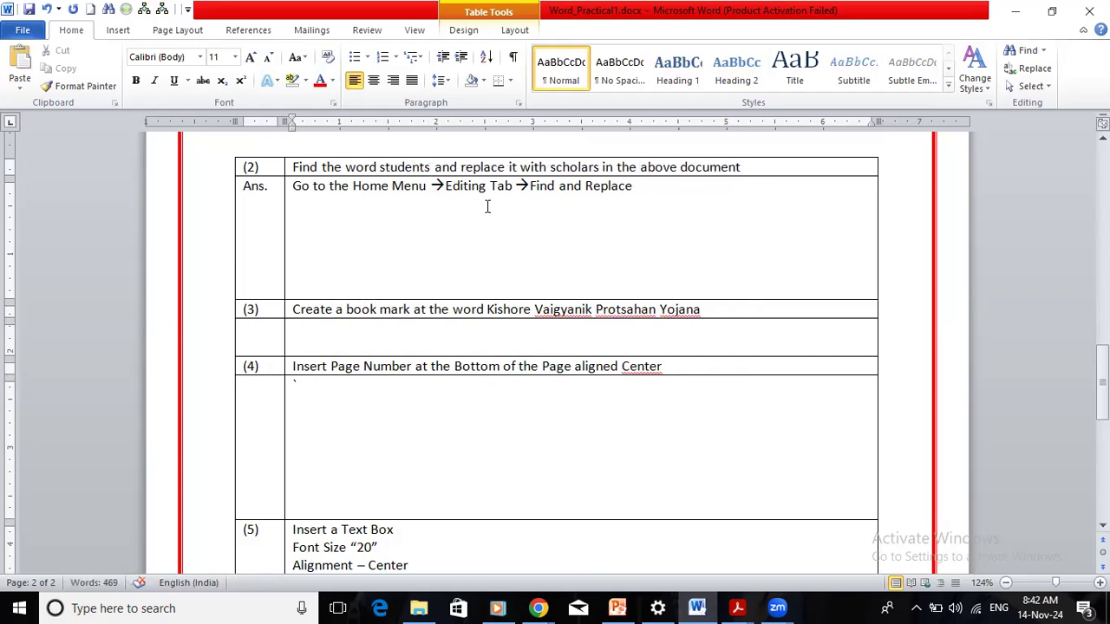
# Add a second line to the task (2) answer starting with "Enter word to Find".
pyautogui.click(618, 223)
pyautogui.write('-->')
pyautogui.hotkey('ctrl', 'z')
pyautogui.press('BackSpace')
pyautogui.press('BackSpace')
pyautogui.press('BackSpace')
pyautogui.write('Enter word ')
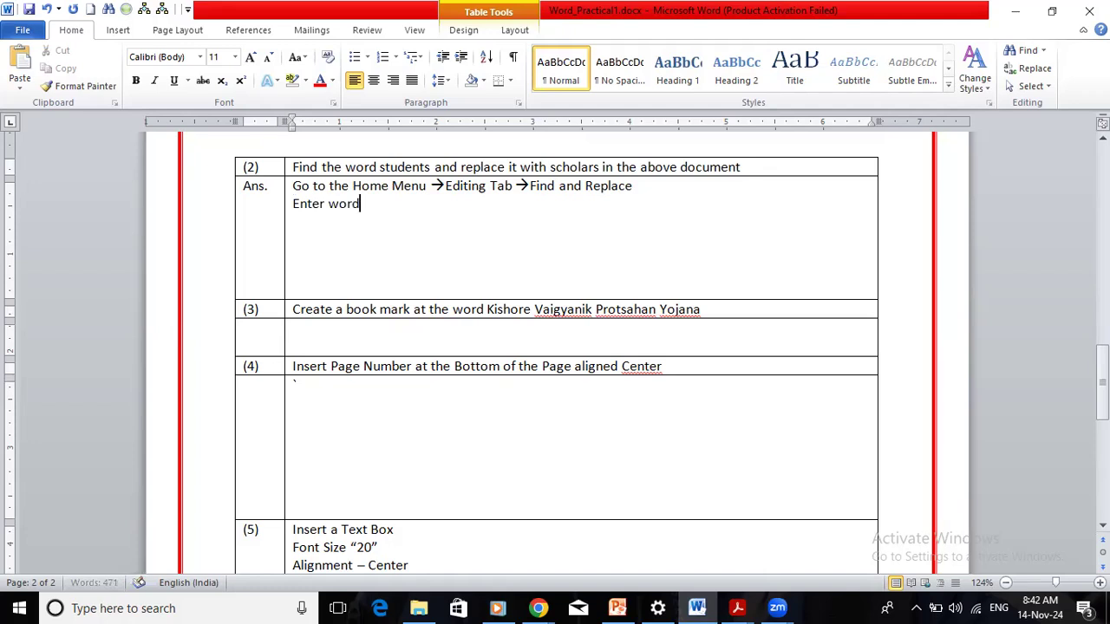
pyautogui.write('to')
pyautogui.write(' Find')
# Continue the second line of the task (2) answer with an arrow and "Enter word to Replace".
pyautogui.write(' --')
pyautogui.write('>Enet')
pyautogui.write('er word')
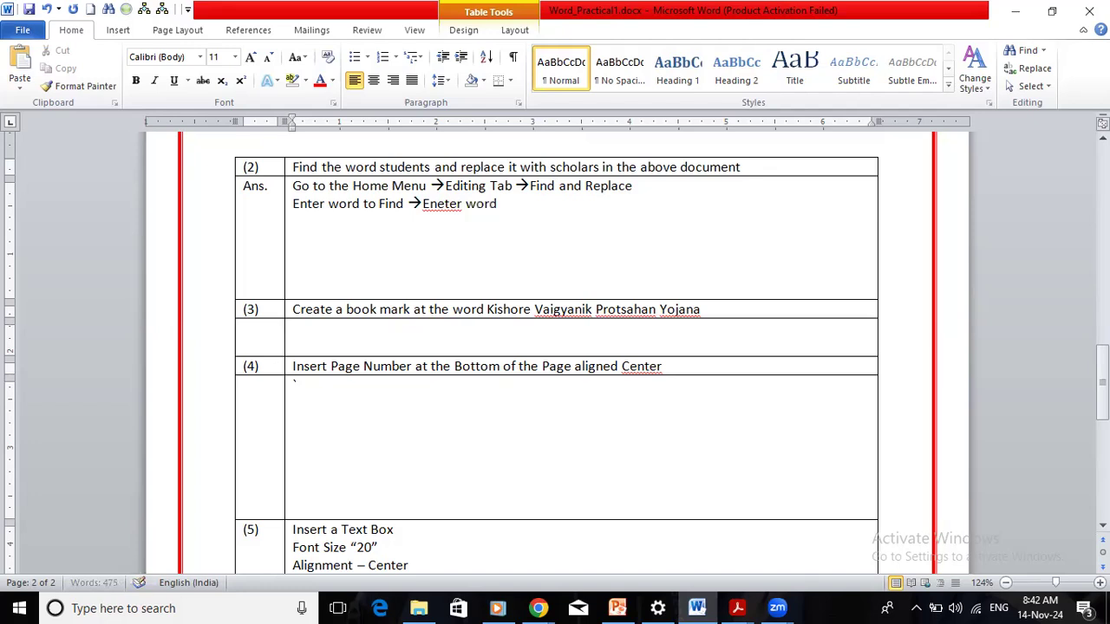
pyautogui.click(442, 208)
pyautogui.press('BackSpace')
pyautogui.click(511, 200)
pyautogui.write('to Repl')
pyautogui.write('ace ')
# Finish the task (2) answer with an arrow and "Replace/Replace All", and reduce the height of its answer row.
pyautogui.write('--')
pyautogui.write('>Re')
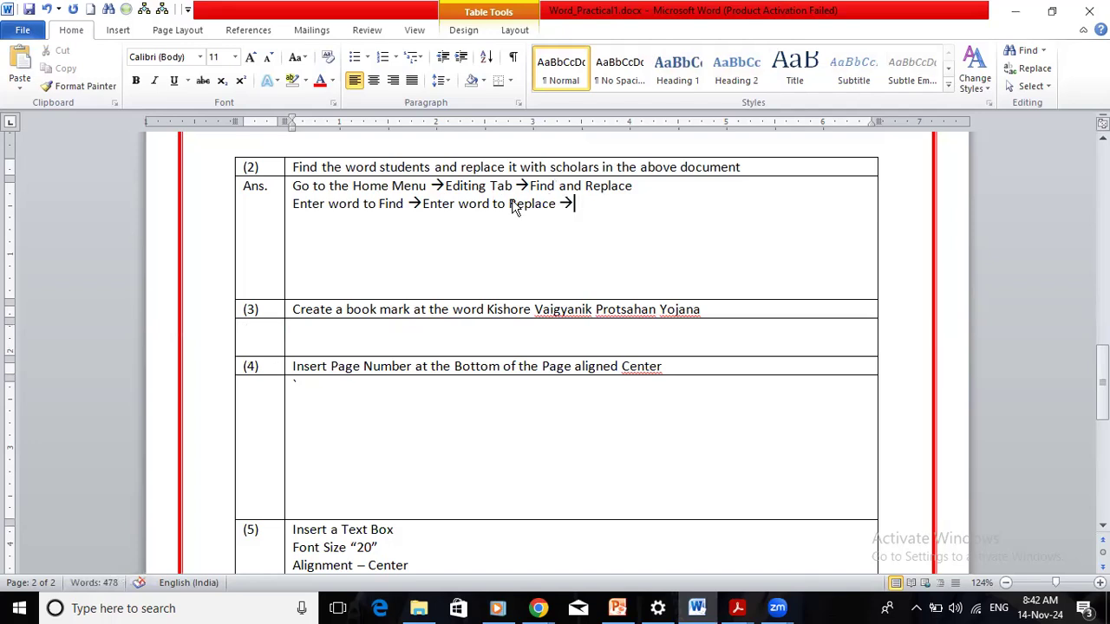
pyautogui.write('place/Replace ')
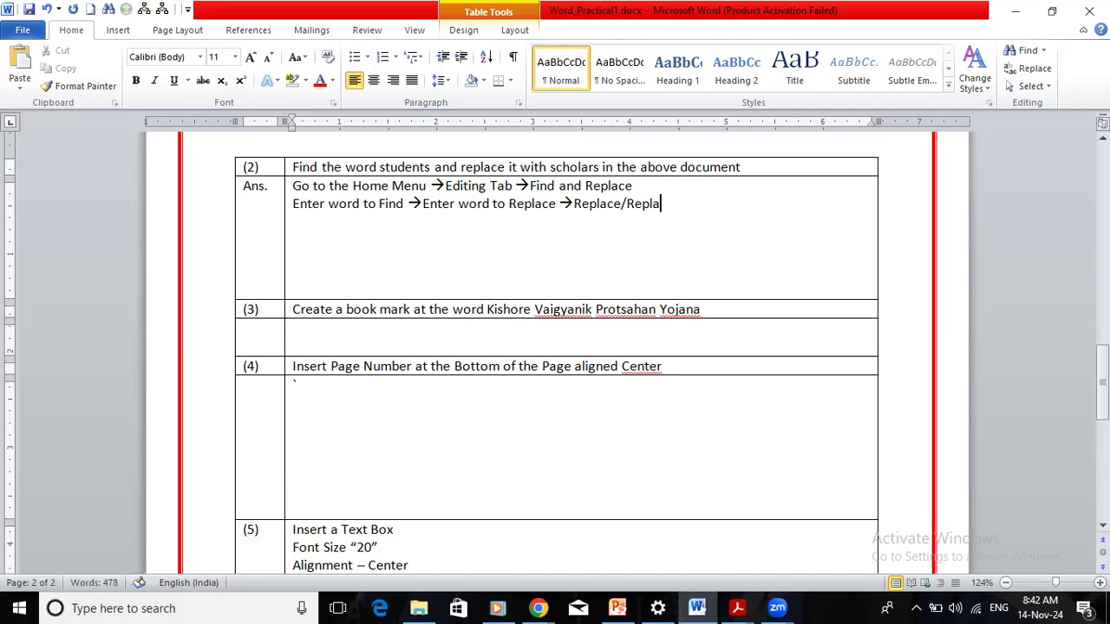
pyautogui.write('All')
pyautogui.click(471, 271)
pyautogui.moveTo(433, 300); pyautogui.dragTo(429, 241)
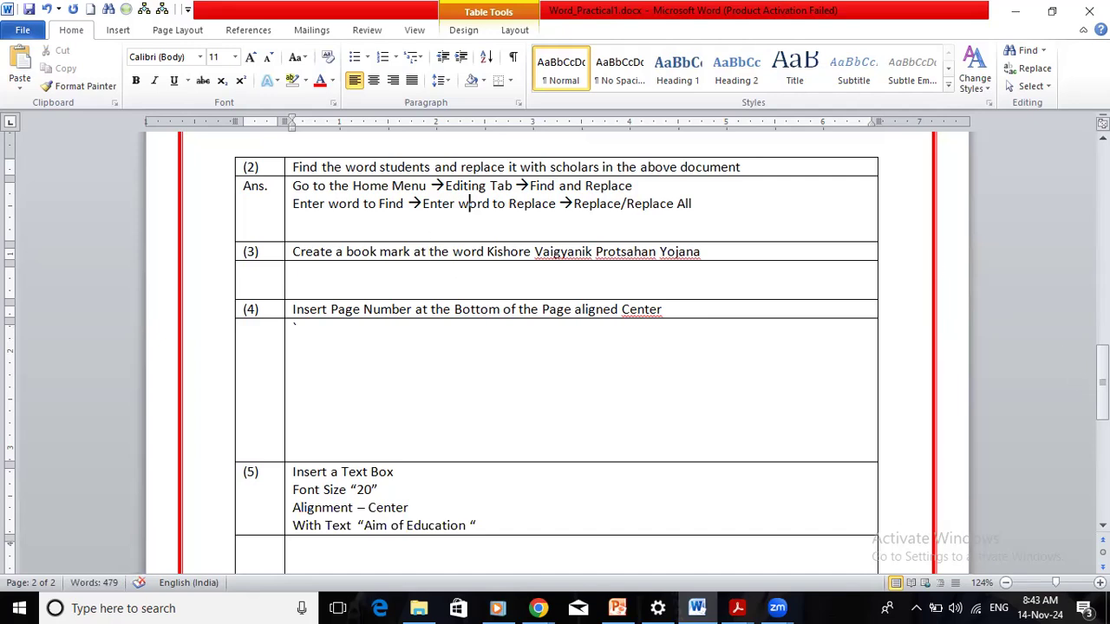
# Select "Kishore Vaigyanik Protsahan Yojana" in the first paragraph, open the bookmarks and go to the existing "Kishore" bookmark.
pyautogui.moveTo(1102, 381); pyautogui.dragTo(1079, 240)
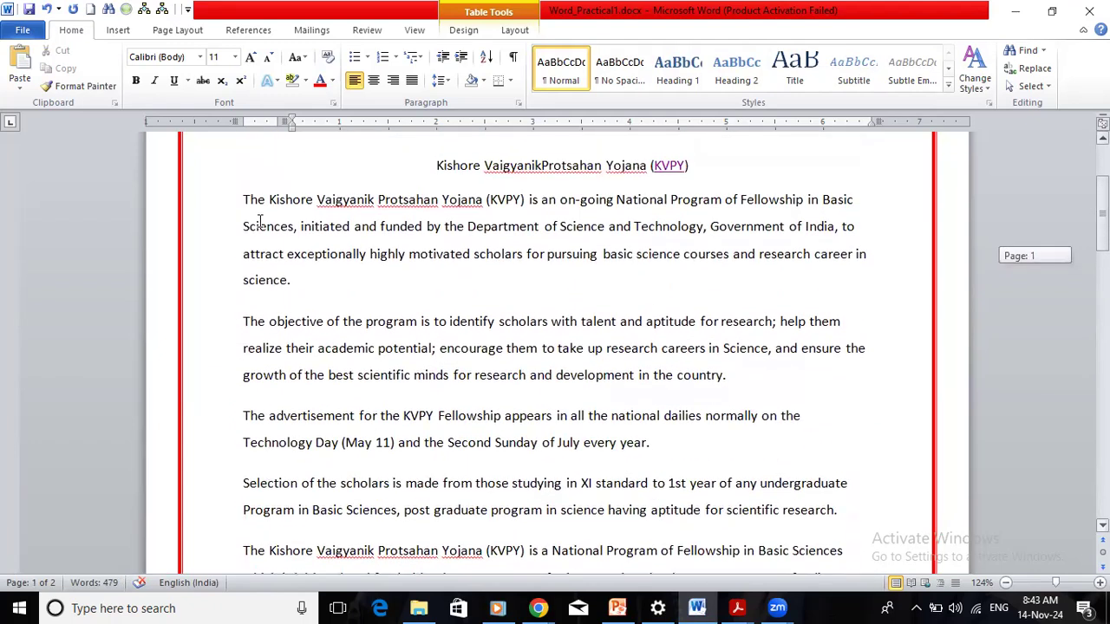
pyautogui.moveTo(244, 199); pyautogui.dragTo(275, 199)
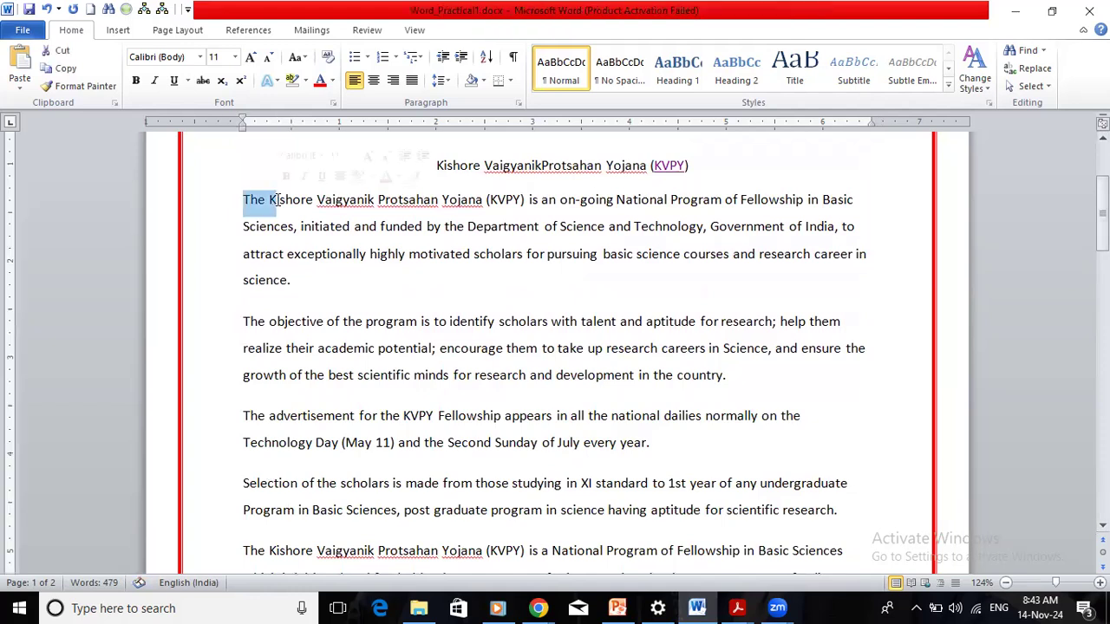
pyautogui.click(268, 200)
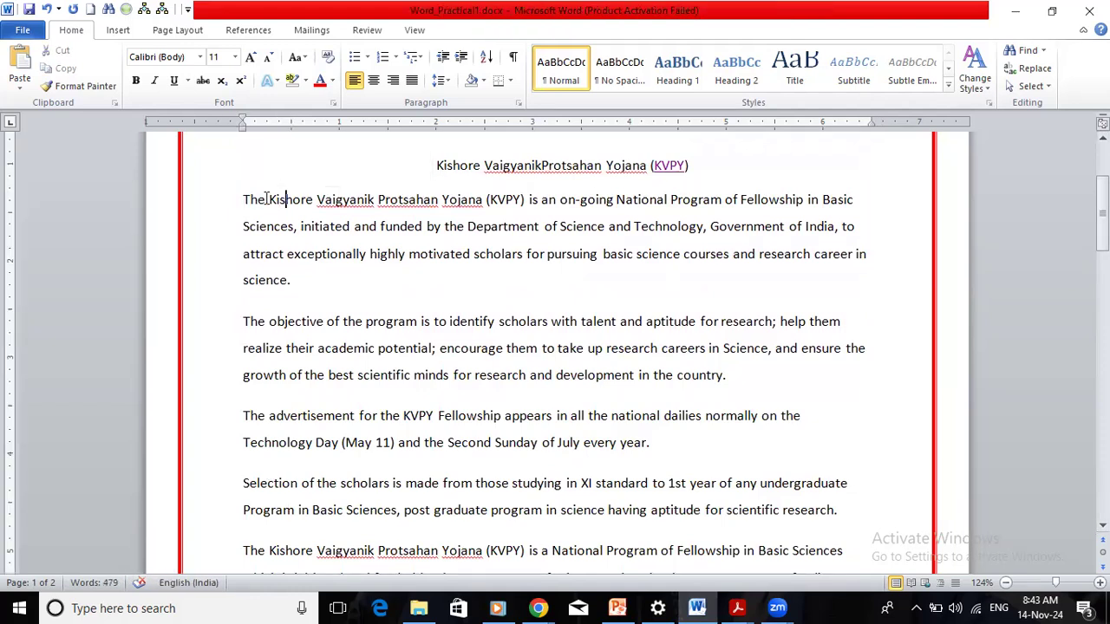
pyautogui.moveTo(268, 200); pyautogui.dragTo(475, 196)
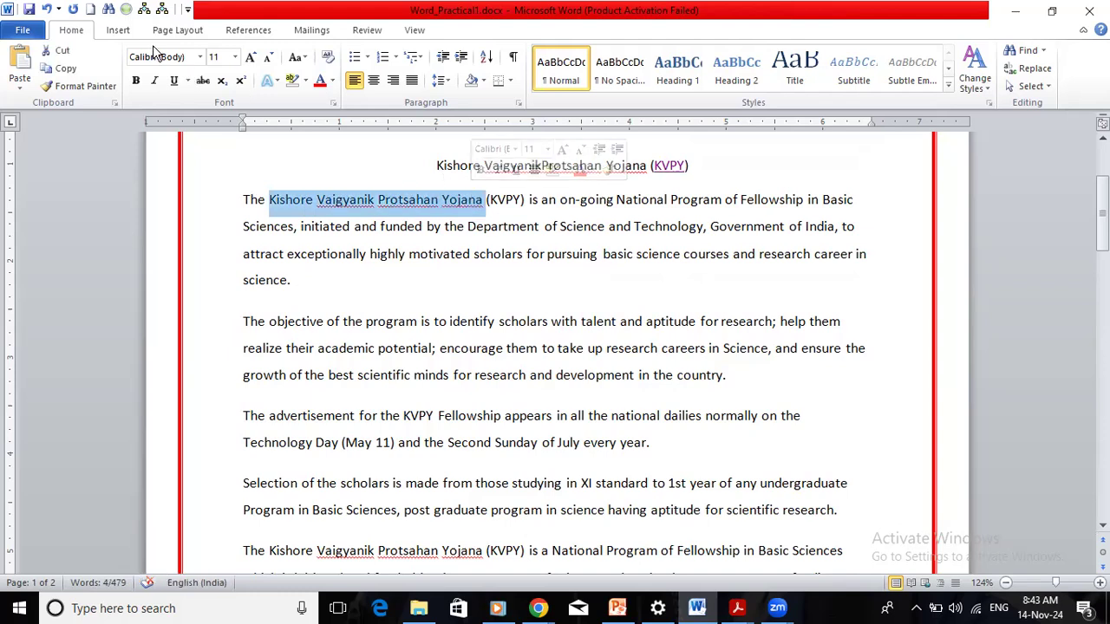
pyautogui.click(126, 35)
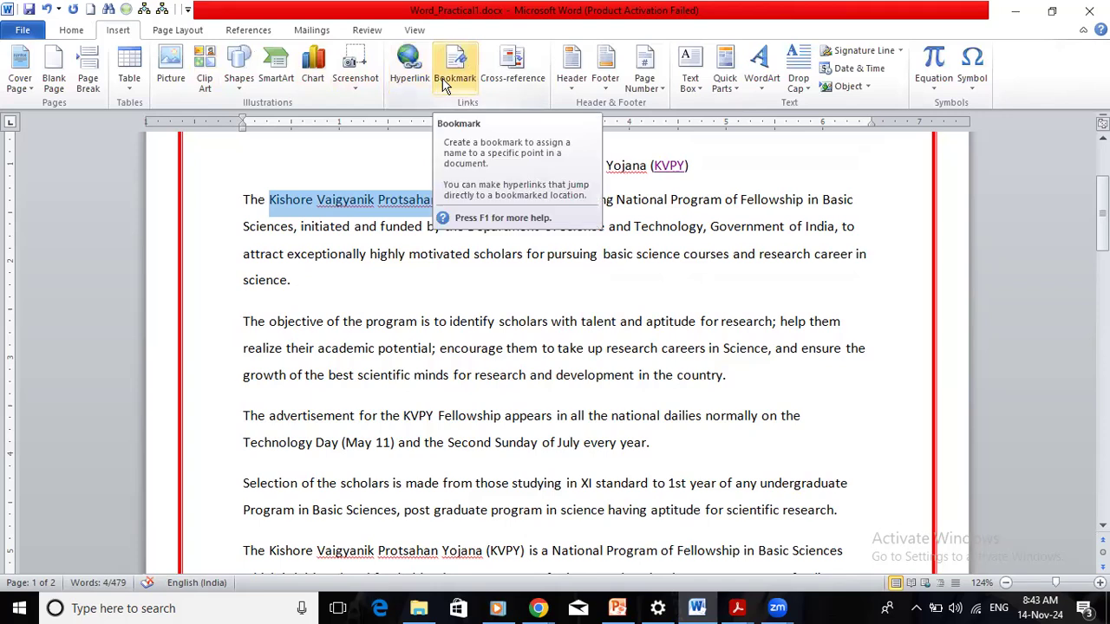
pyautogui.click(444, 84)
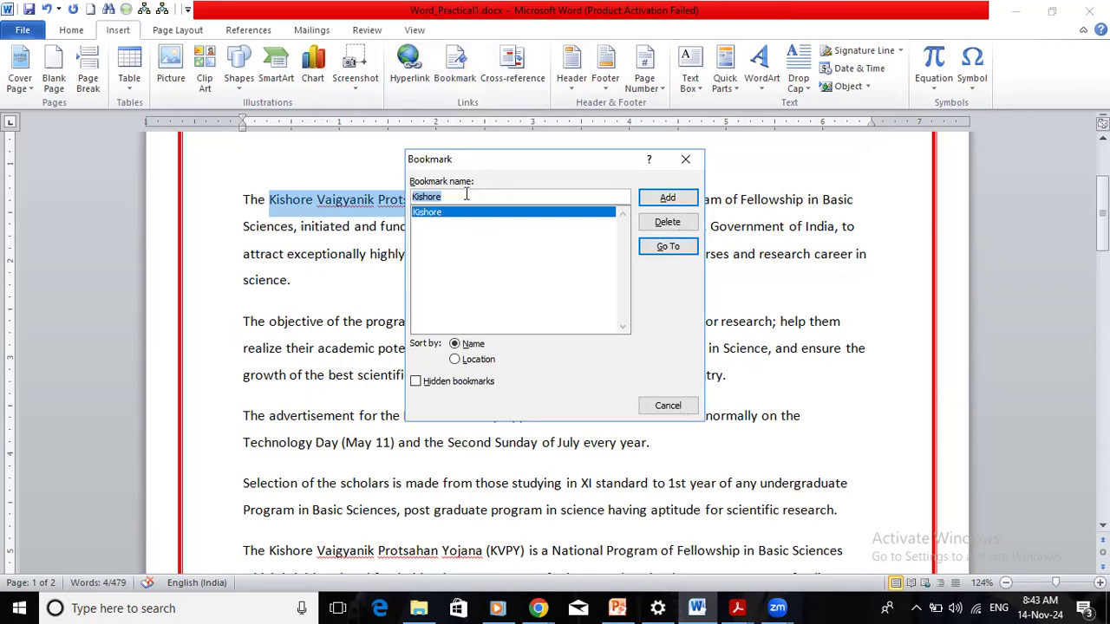
pyautogui.click(668, 248)
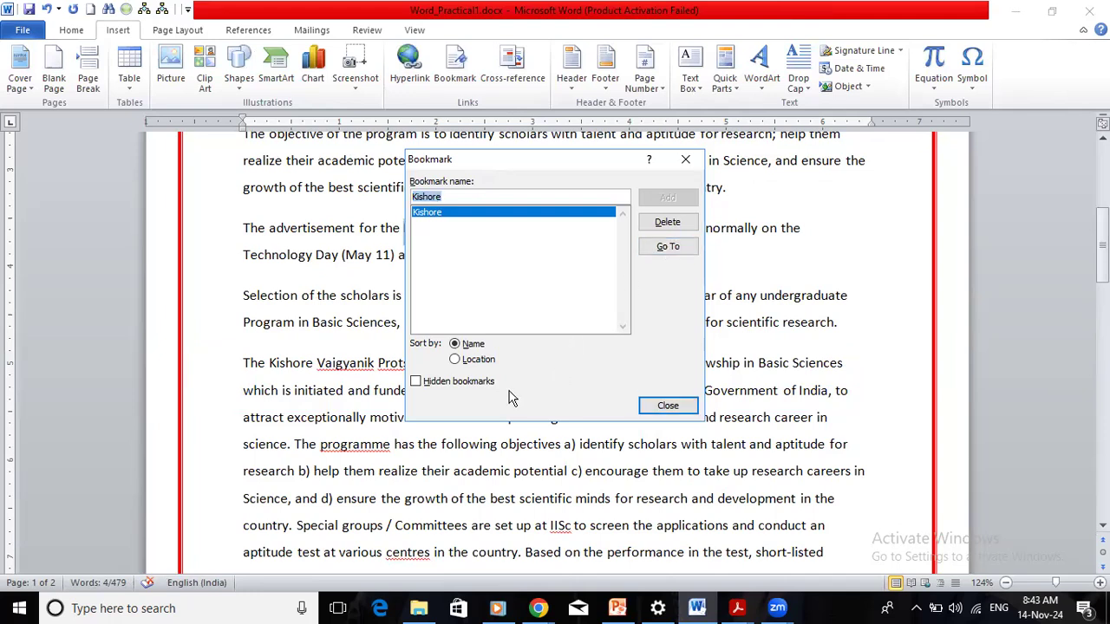
pyautogui.click(669, 407)
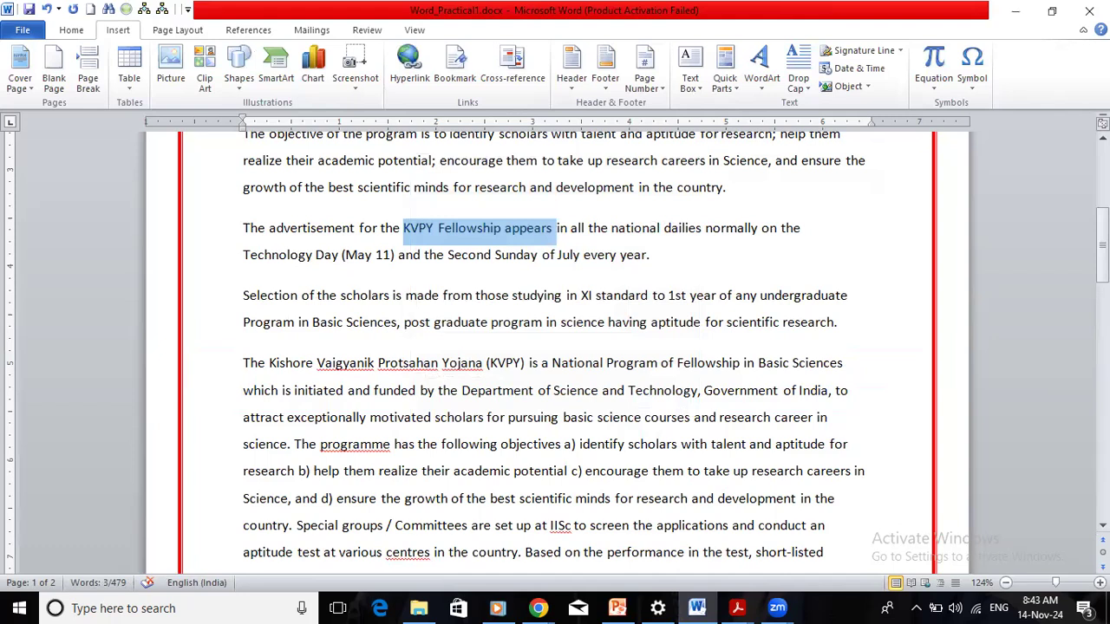
# Place the cursor in the empty answer cell below the task (3) bookmark question.
pyautogui.scroll(-10, 555, 347)
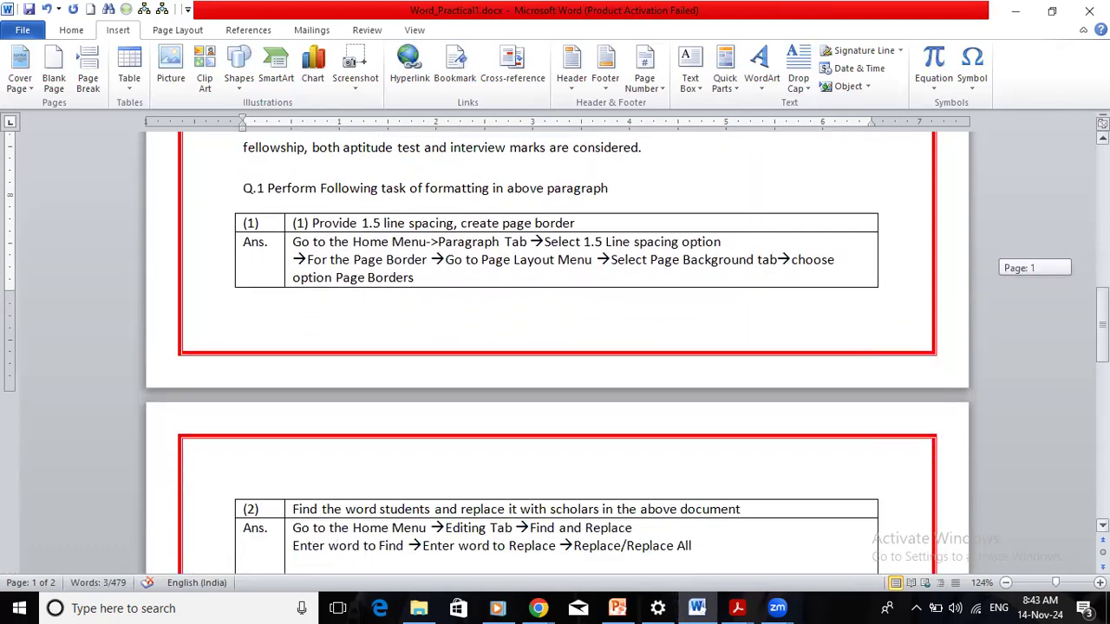
pyautogui.scroll(-3, 555, 347)
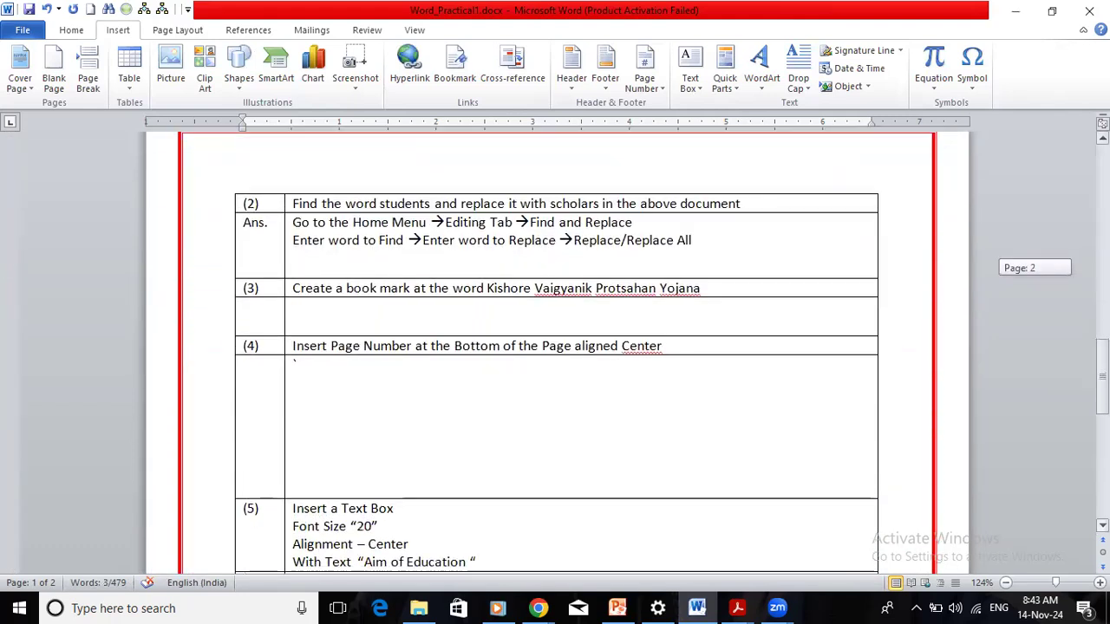
pyautogui.click(612, 322)
pyautogui.write('Ins')
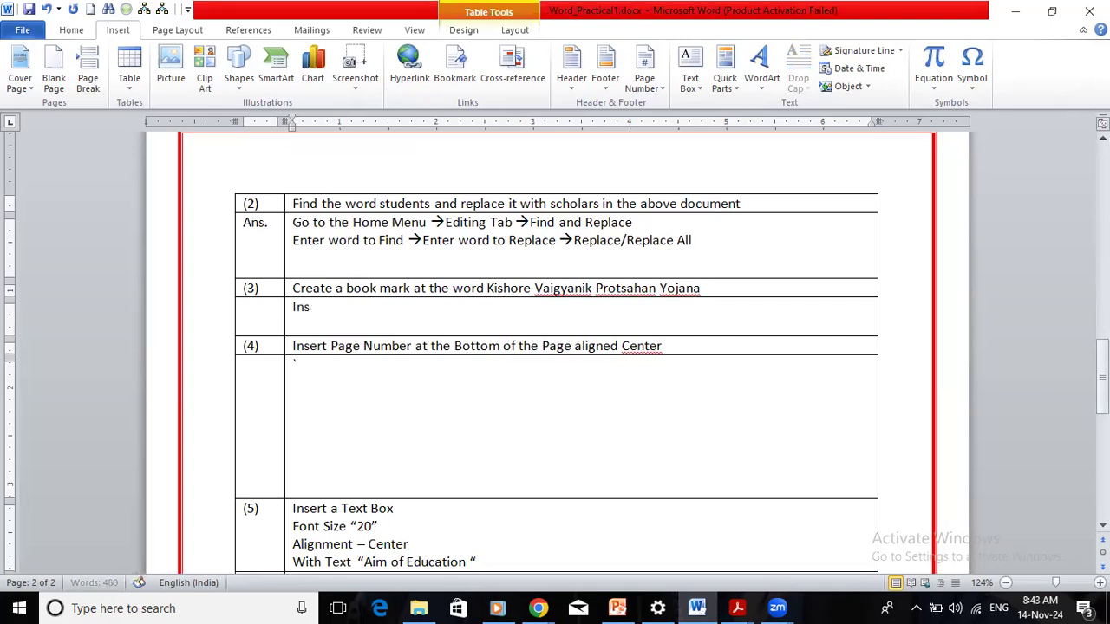
pyautogui.write('ert')
pyautogui.press('BackSpace')
pyautogui.press('BackSpace')
pyautogui.press('BackSpace')
pyautogui.press('BackSpace')
pyautogui.press('BackSpace')
pyautogui.press('BackSpace')
pyautogui.press('BackSpace')
# Write "Go to the Insert Menu", an arrow and "Add Bookmark to that word (Mention Name or Location for BookMark)" as the task (3) answer.
pyautogui.write('Go to the ')
pyautogui.write('Insert')
pyautogui.write(' Menu')
pyautogui.write(' --')
pyautogui.write('>Ad')
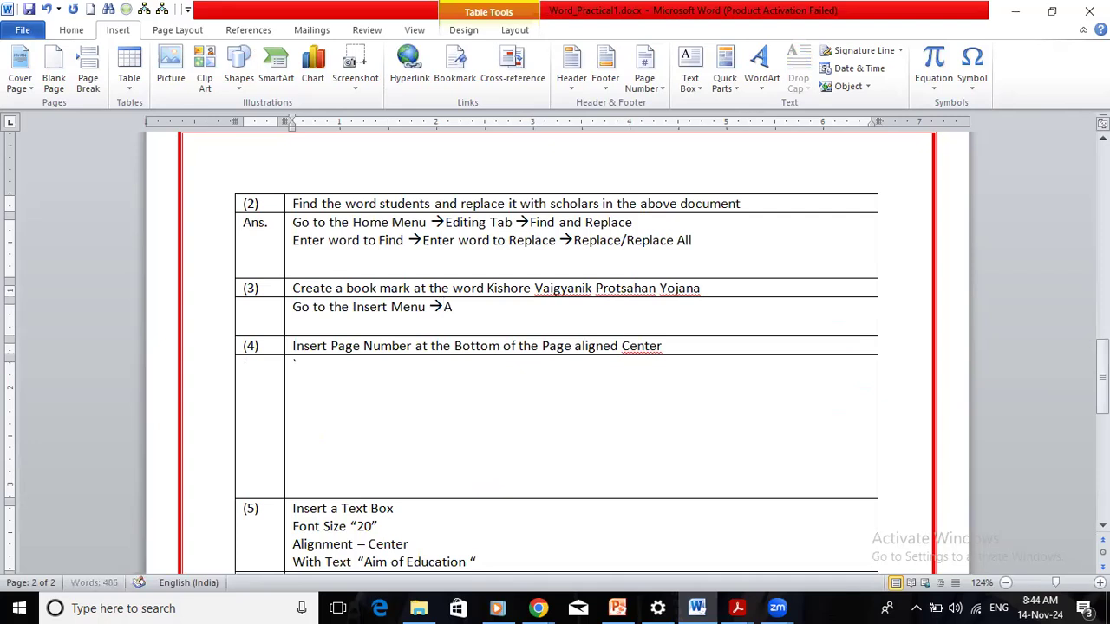
pyautogui.write('d Bookmark to that wo')
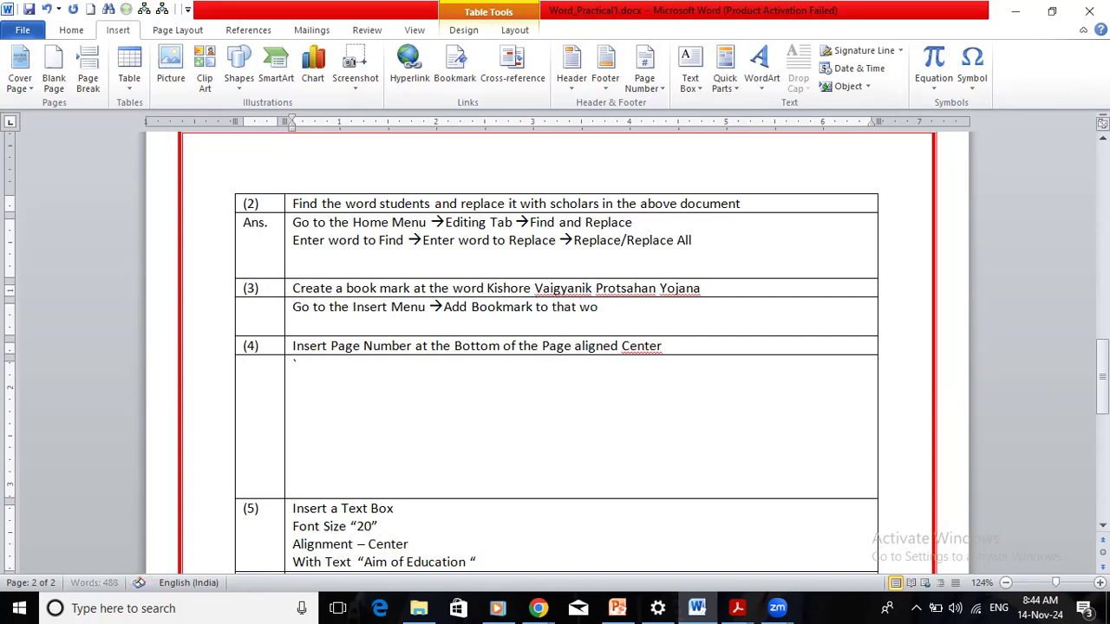
pyautogui.write('rd (Mention')
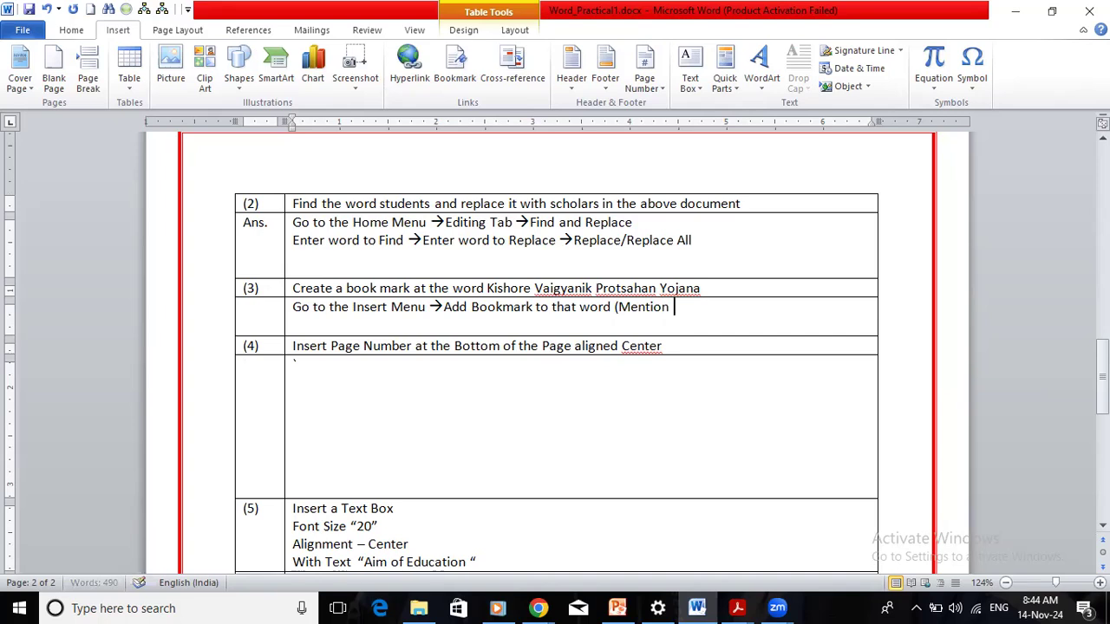
pyautogui.write(' Name otr')
pyautogui.press('BackSpace')
pyautogui.press('BackSpace')
pyautogui.write('r Location')
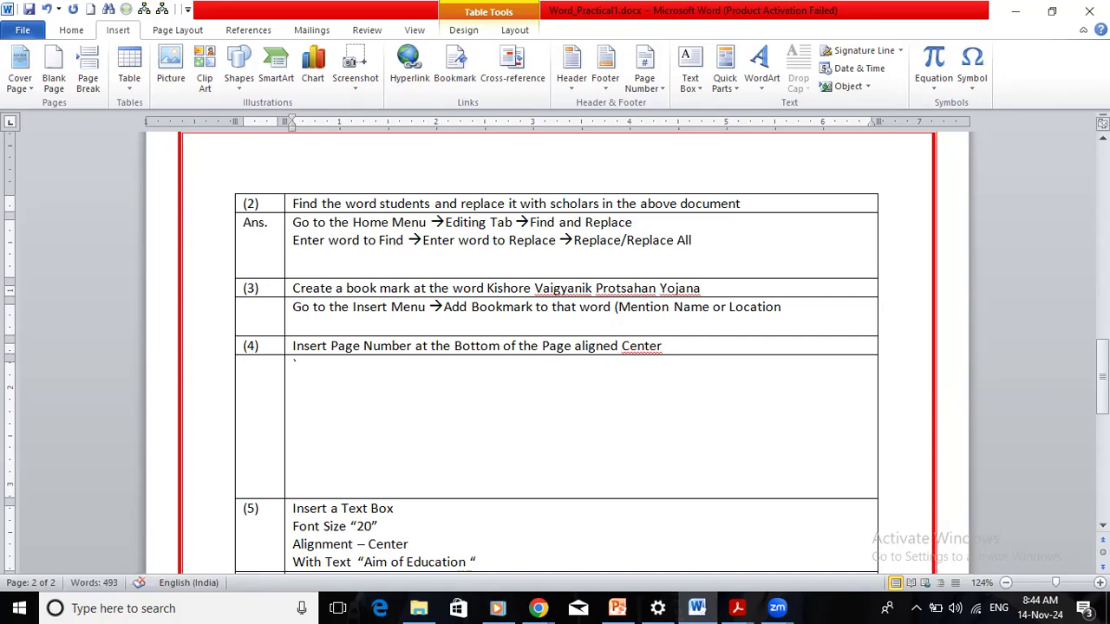
pyautogui.write(' for BookMark)')
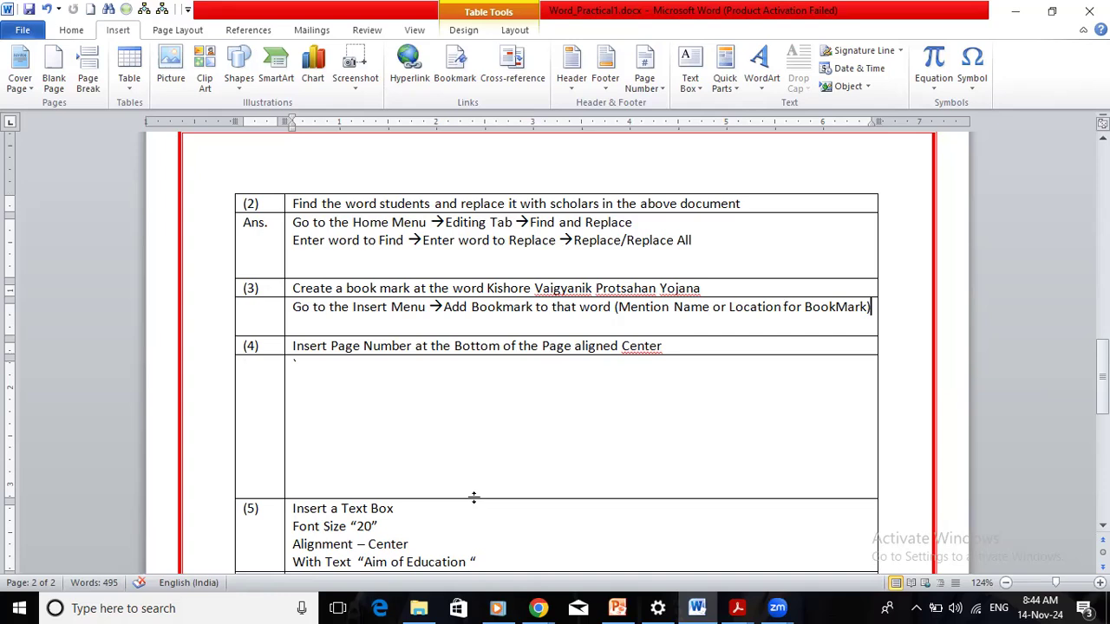
# Reduce the height of the task (4) answer row and add a hyphen before "aligned" in the task (4) question.
pyautogui.moveTo(474, 497); pyautogui.dragTo(481, 417)
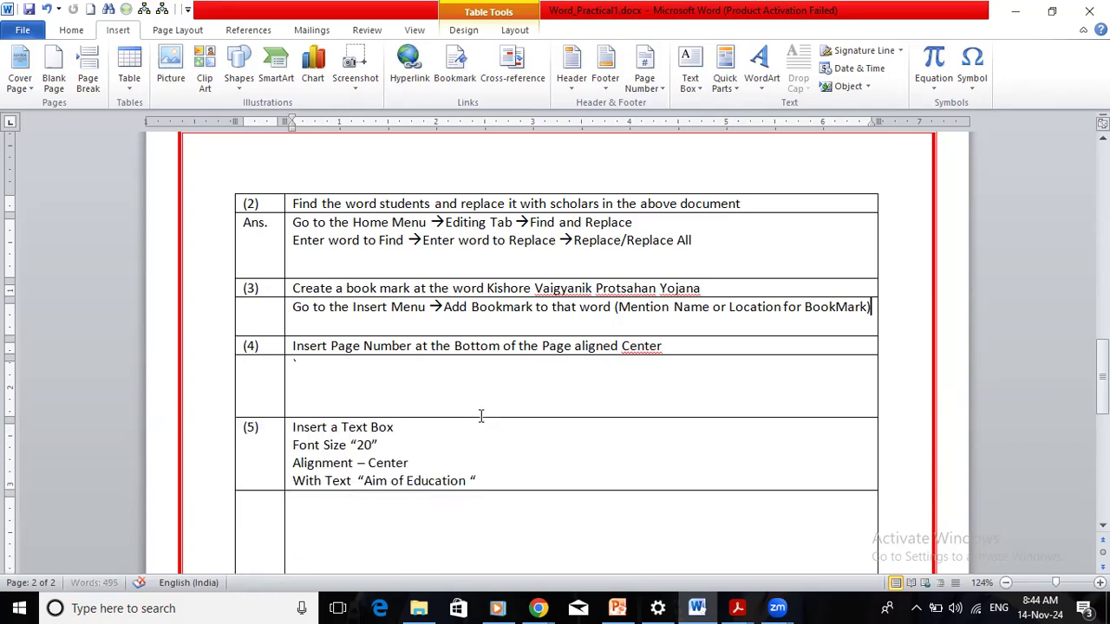
pyautogui.click(428, 395)
pyautogui.click(576, 345)
pyautogui.write('-')
pyautogui.click(602, 410)
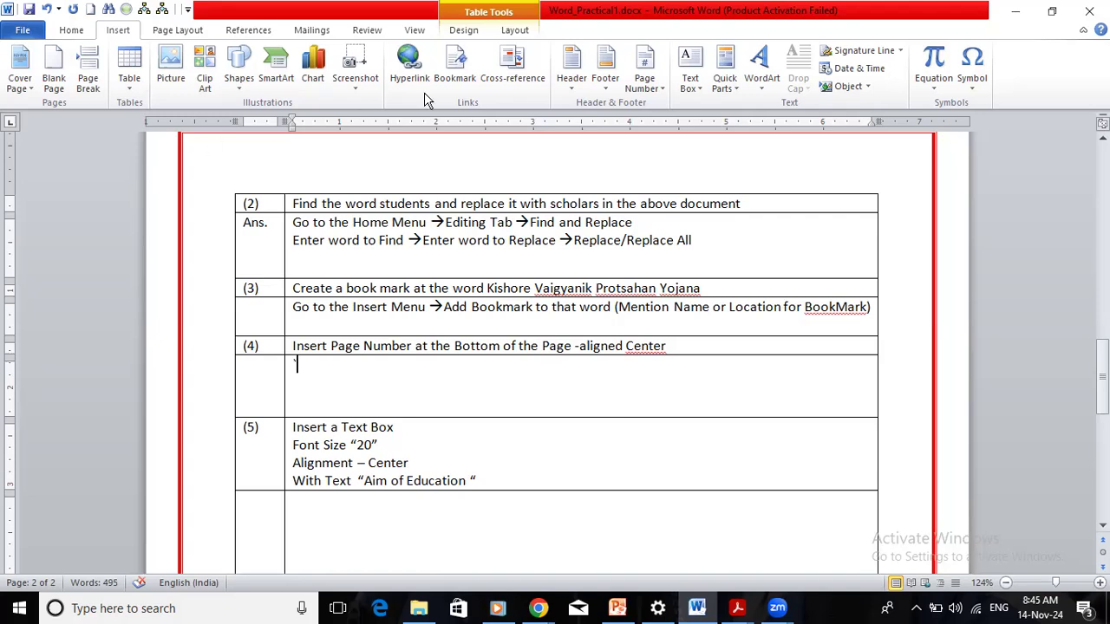
# Insert the Blank (Three Columns) footer and select its middle text placeholder.
pyautogui.click(180, 33)
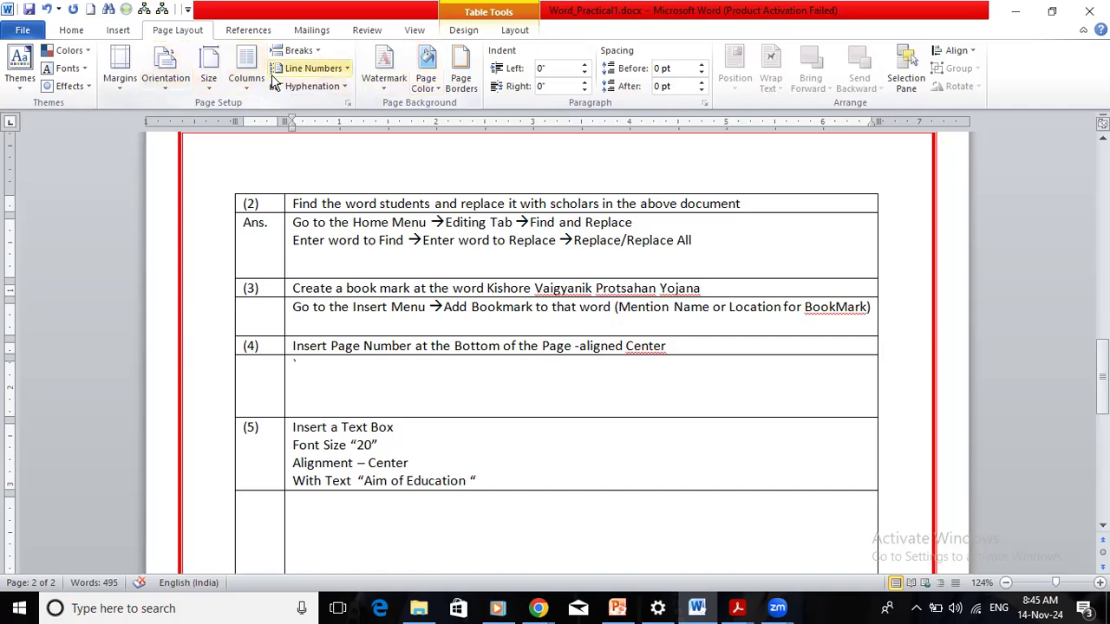
pyautogui.click(110, 32)
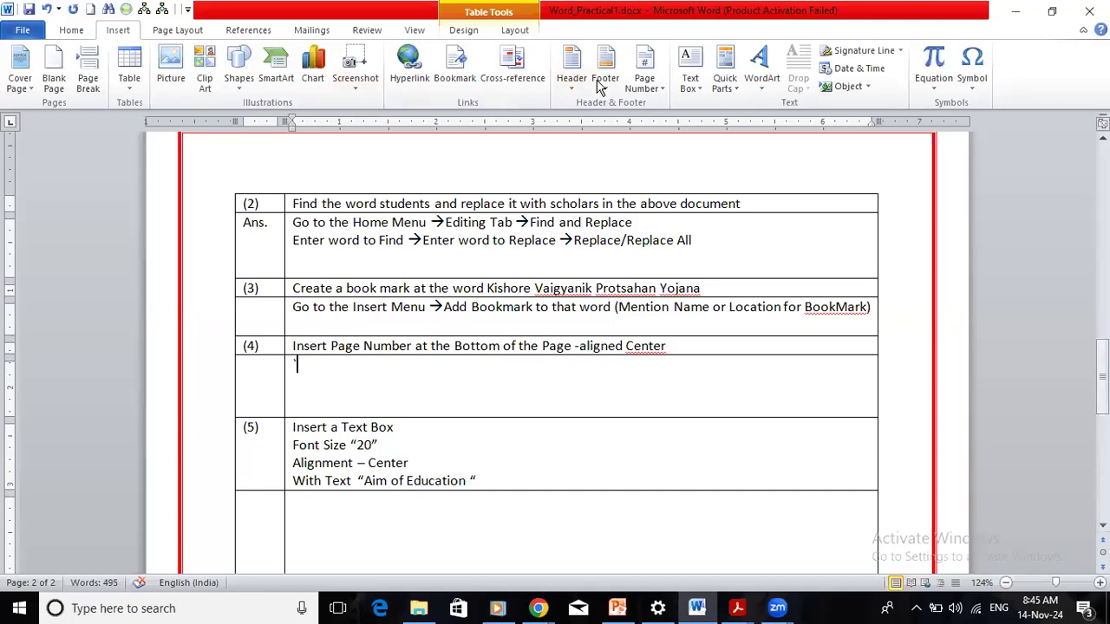
pyautogui.click(605, 80)
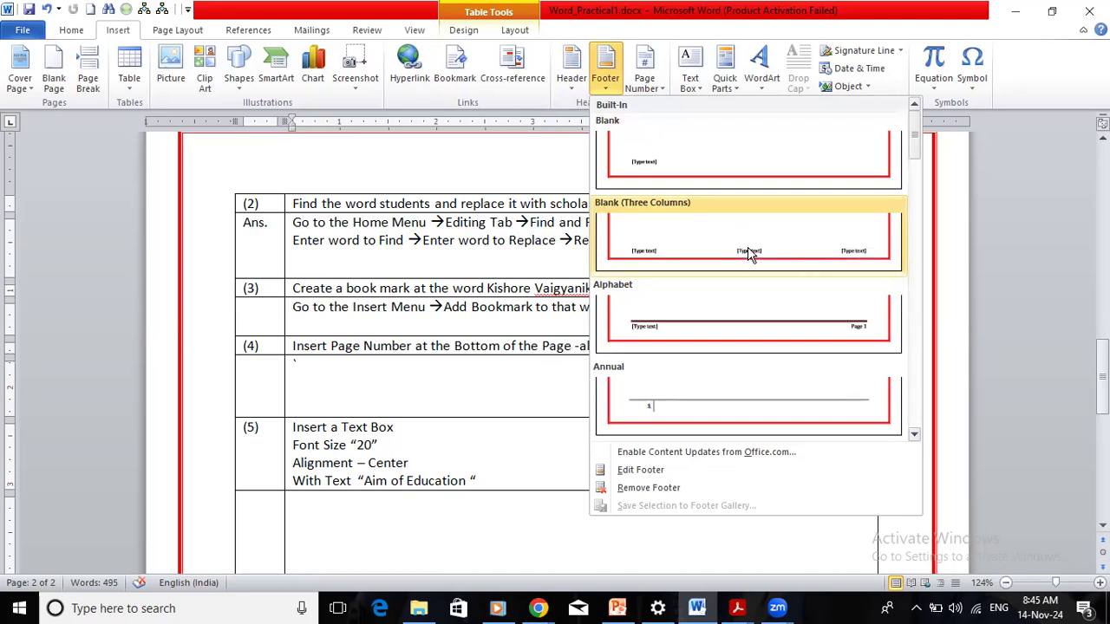
pyautogui.click(750, 252)
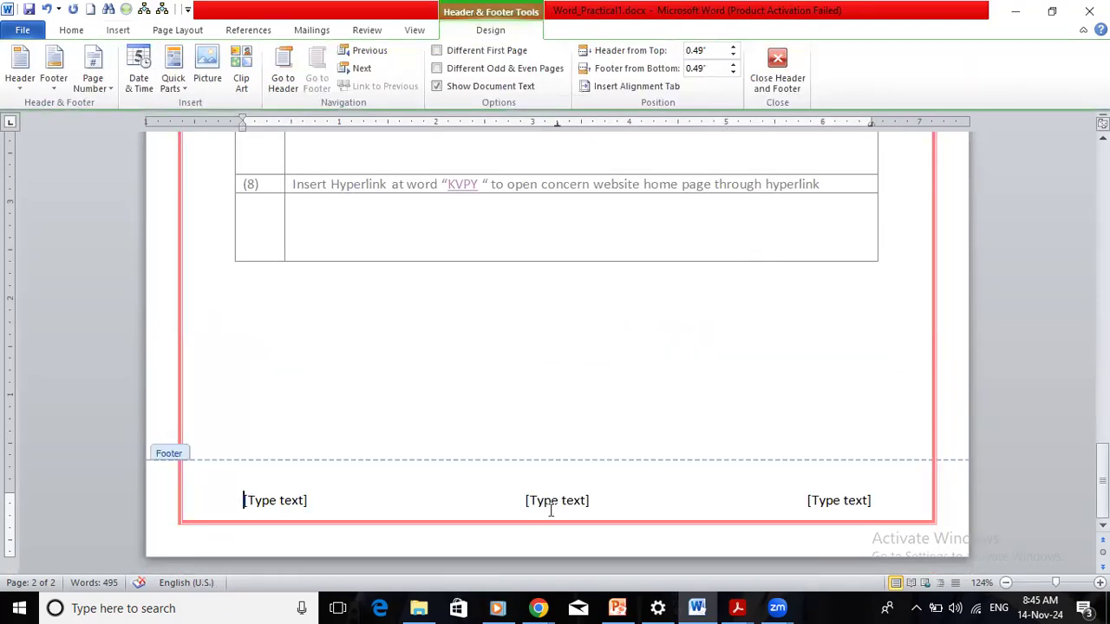
pyautogui.click(551, 510)
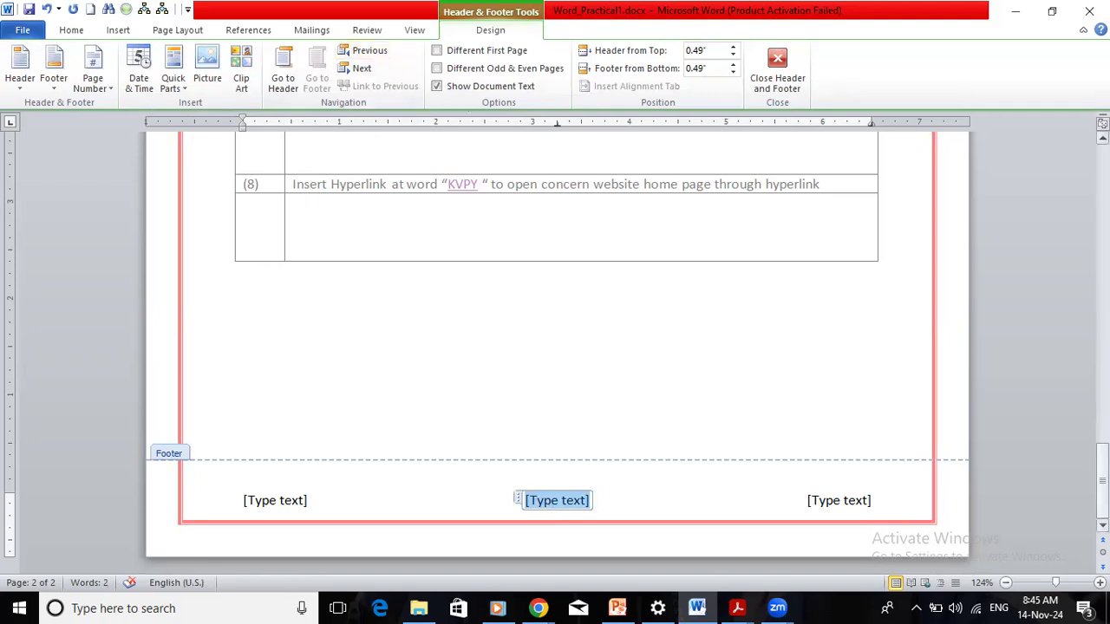
pyautogui.scroll(3, 555, 373)
pyautogui.scroll(-2, 555, 373)
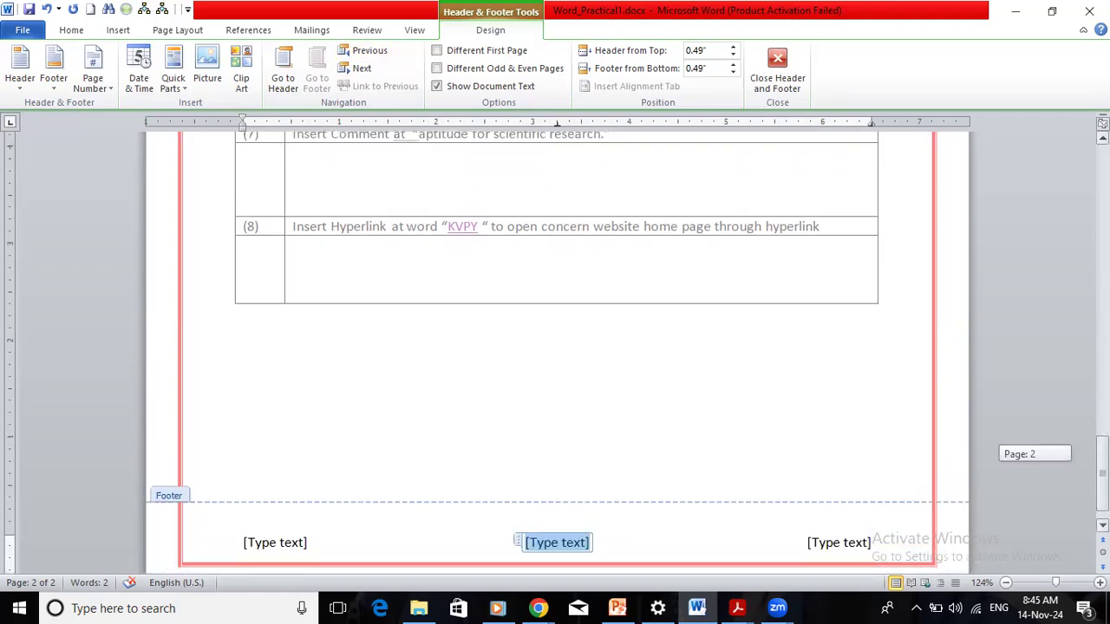
# Insert the centred Plain Number 2 page number at the bottom of the page and leave footer editing.
pyautogui.click(94, 80)
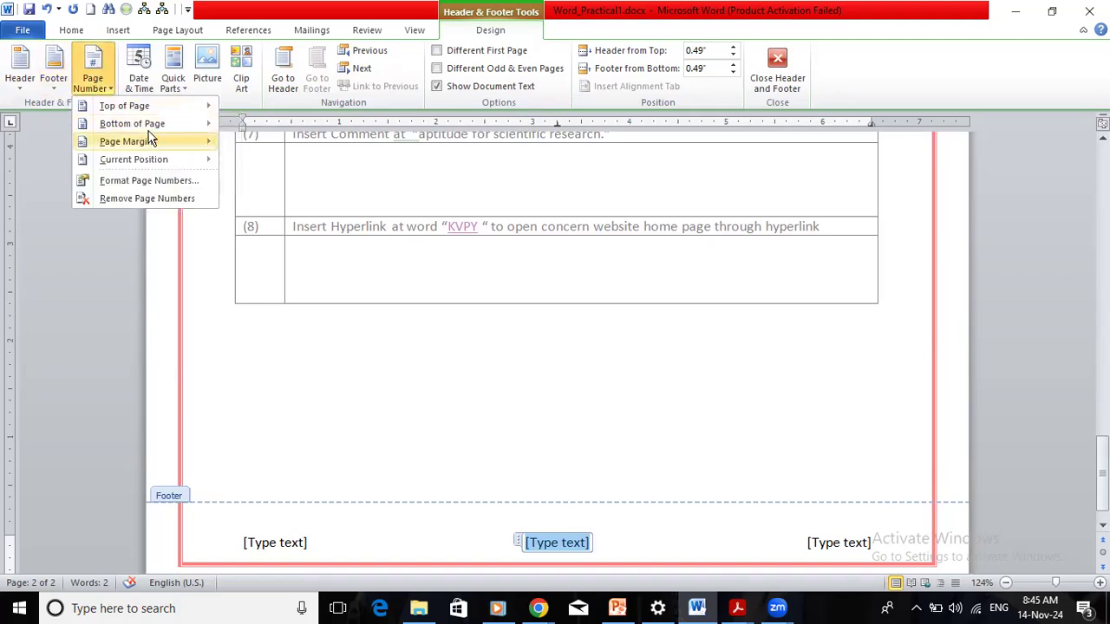
pyautogui.moveTo(161, 130)
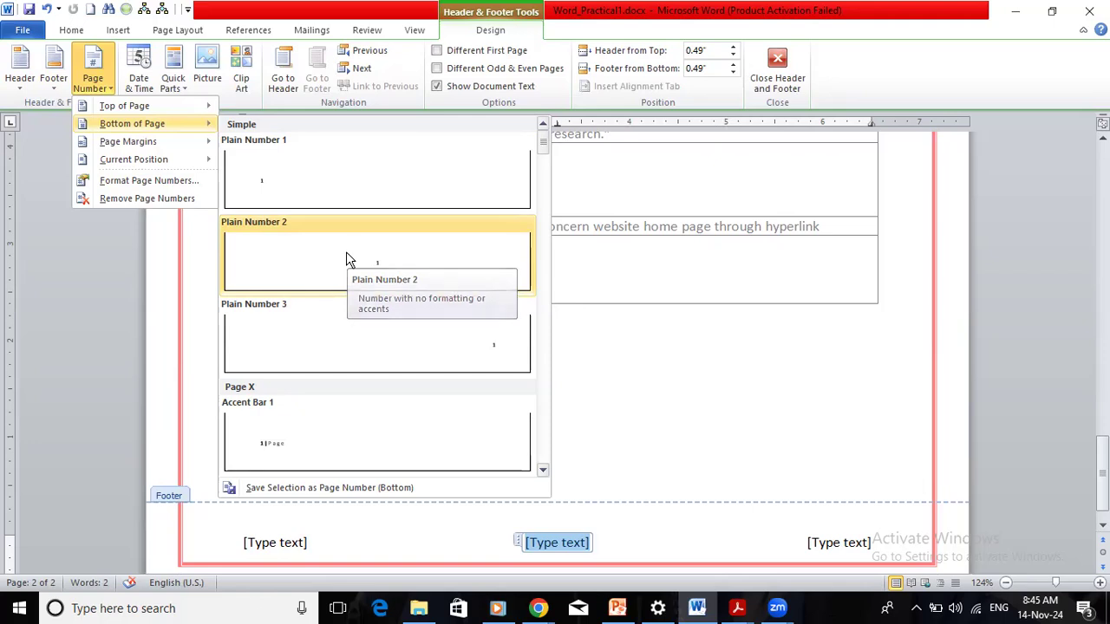
pyautogui.click(346, 251)
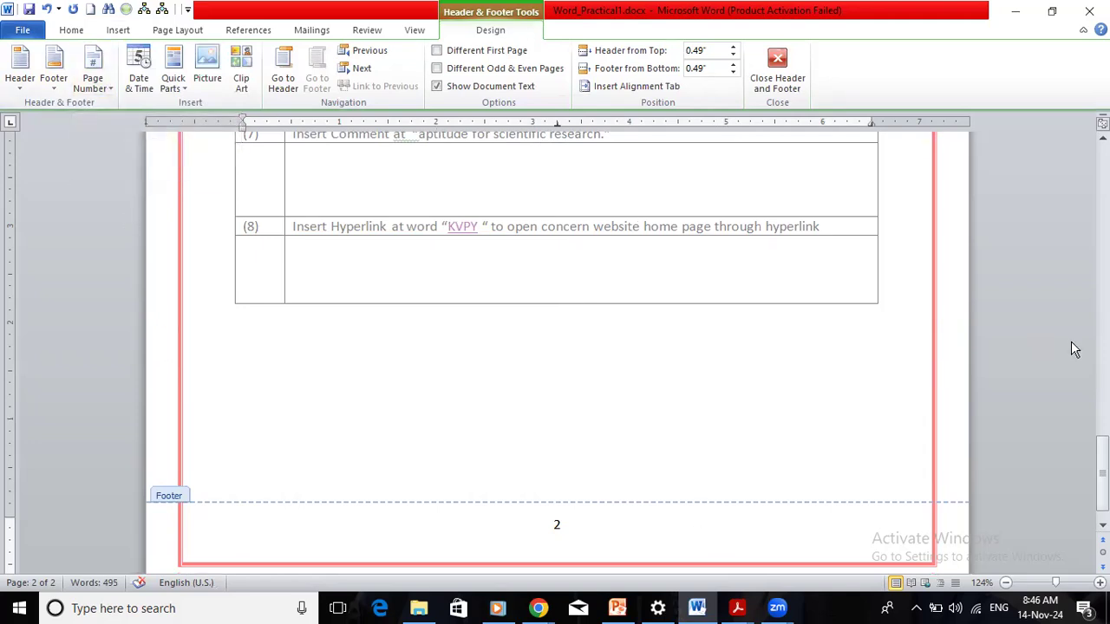
pyautogui.press('Escape')
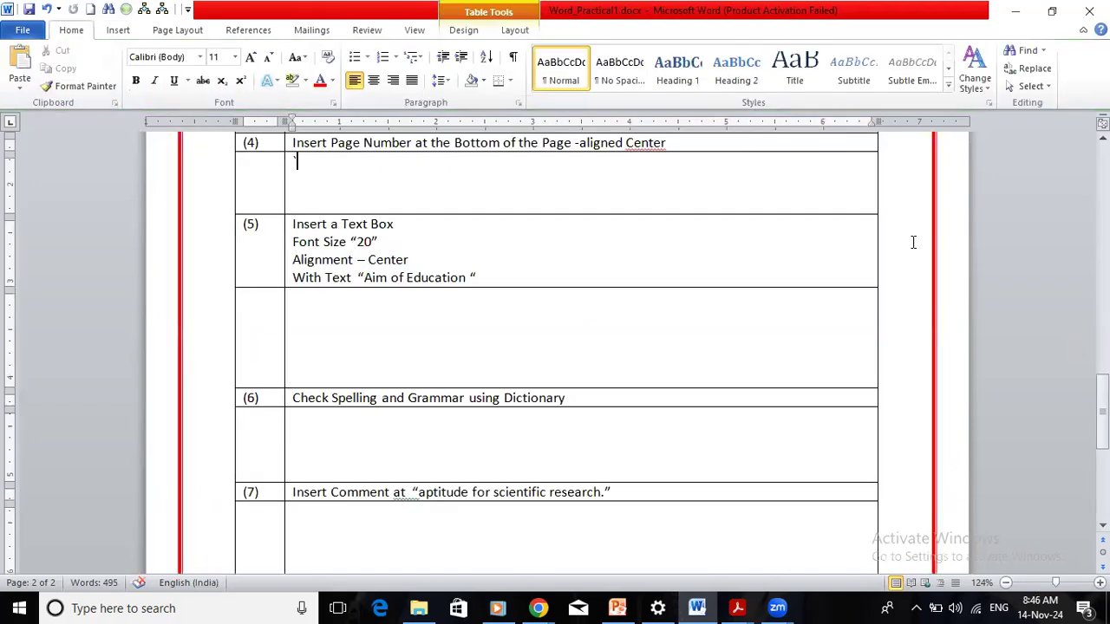
# Delete the stray backtick in the task (4) answer cell and insert the bottom-of-page Plain Number 2 page number again.
pyautogui.press('BackSpace')
pyautogui.click(118, 33)
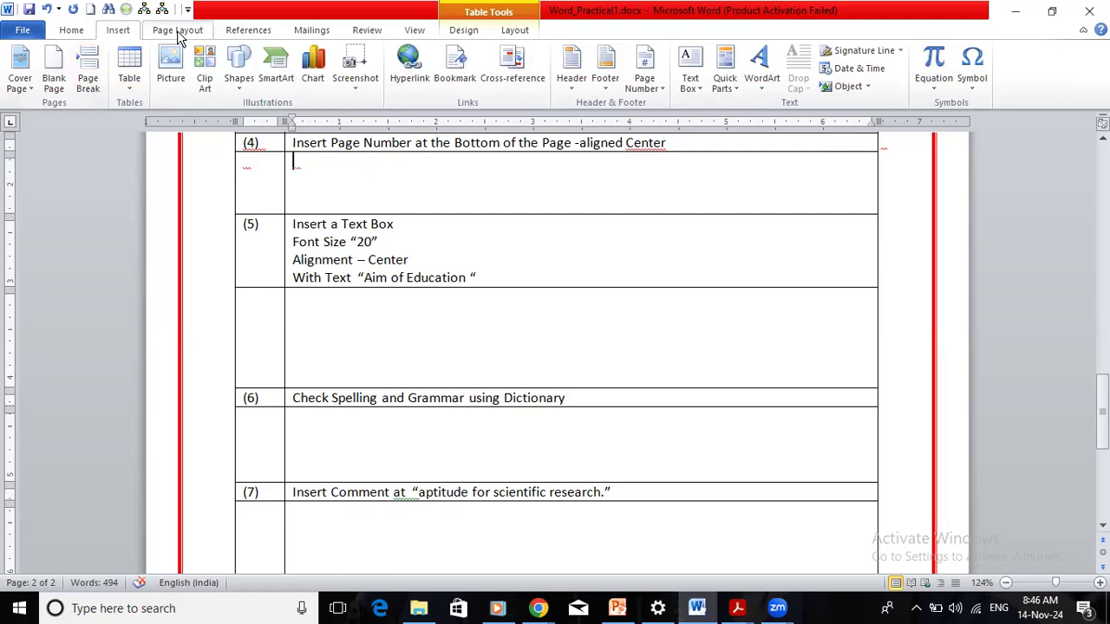
pyautogui.click(643, 89)
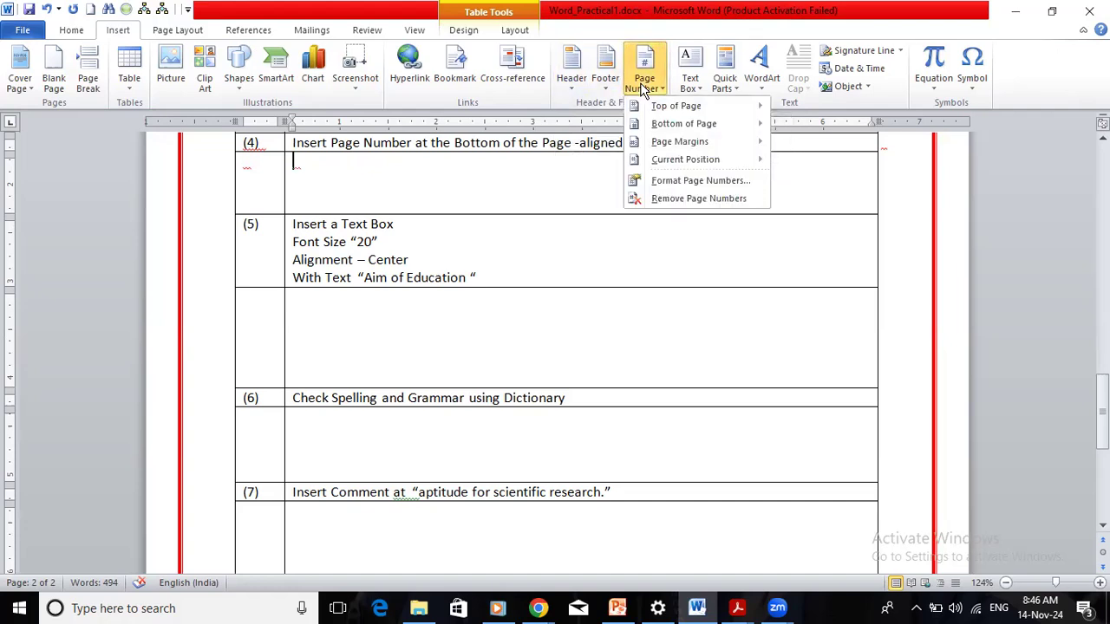
pyautogui.moveTo(694, 128)
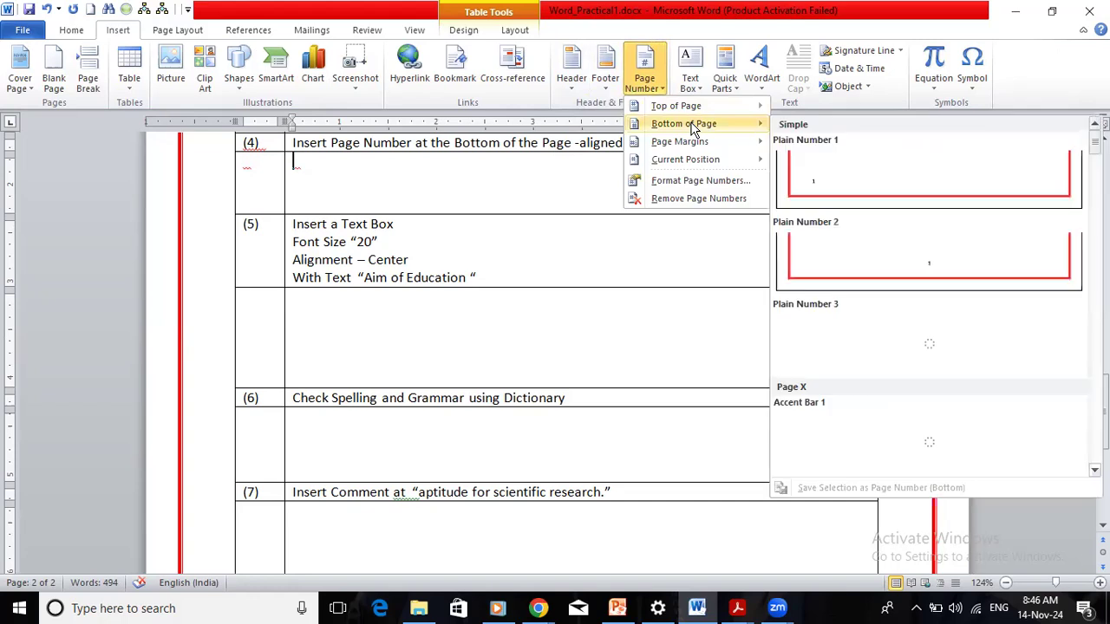
pyautogui.click(914, 269)
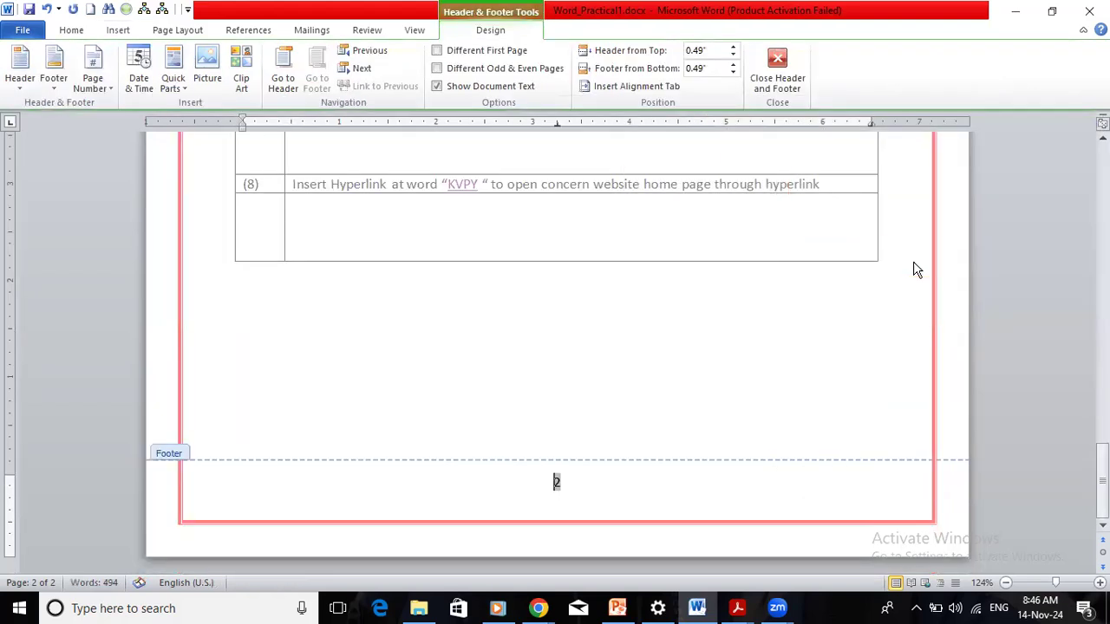
# Leave footer editing and begin the task (4) answer with "Go to the Insert Menu →".
pyautogui.click(703, 480)
pyautogui.doubleClick(594, 274)
pyautogui.moveTo(1103, 427); pyautogui.dragTo(1102, 403)
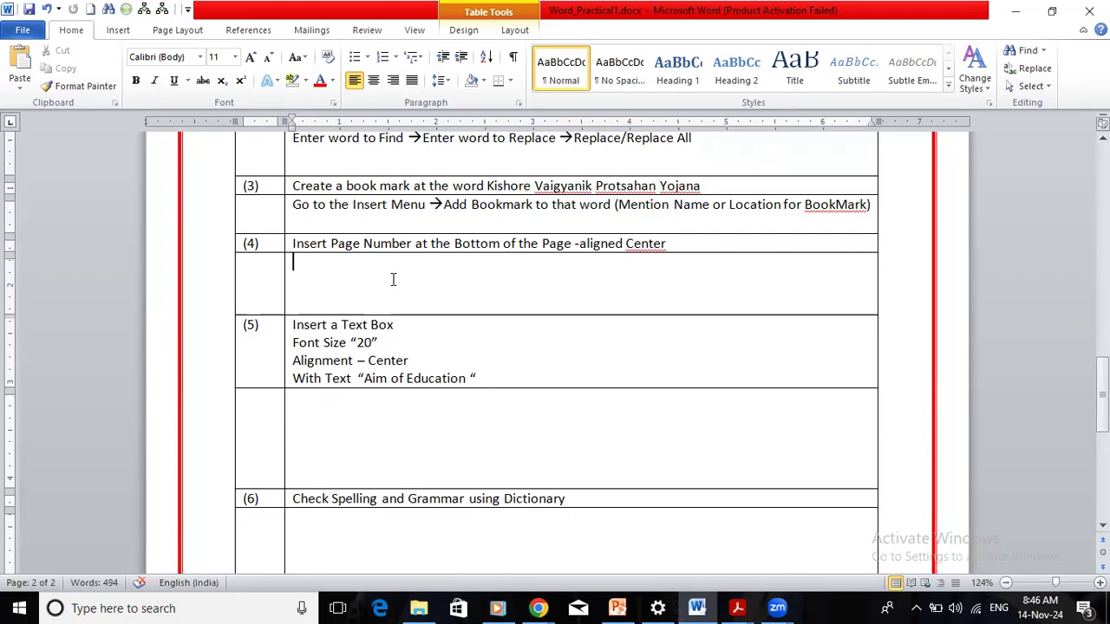
pyautogui.write('Go to the ')
pyautogui.write('Insert')
pyautogui.write(' Menu ')
pyautogui.write('-->')
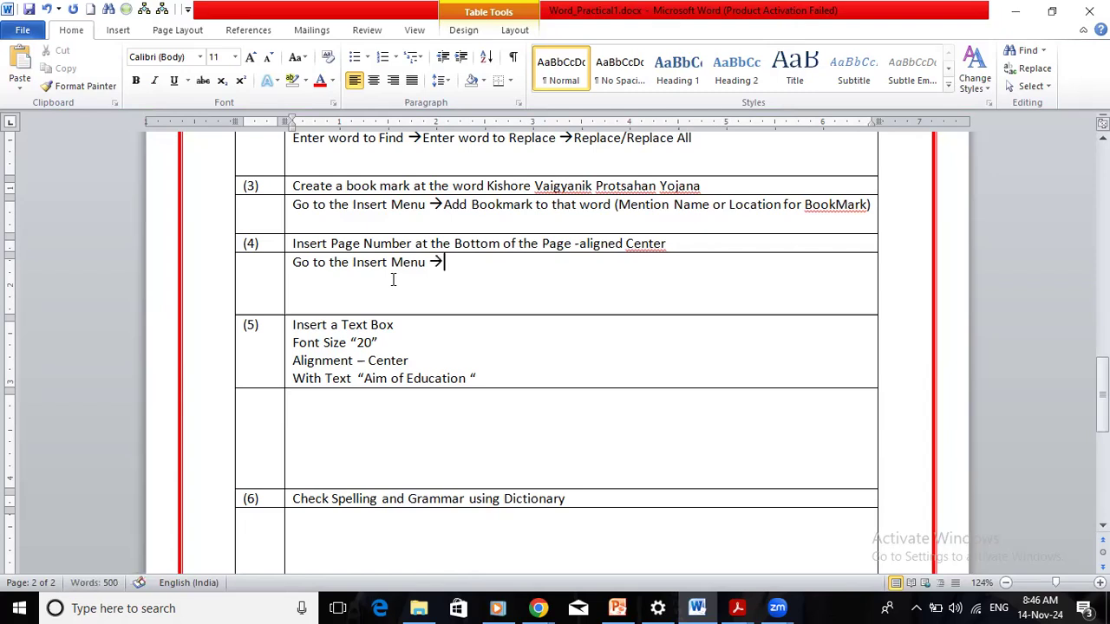
# Continue the task (4) answer with "Header and Footer Tab →Choose the".
pyautogui.write('Header and Ff')
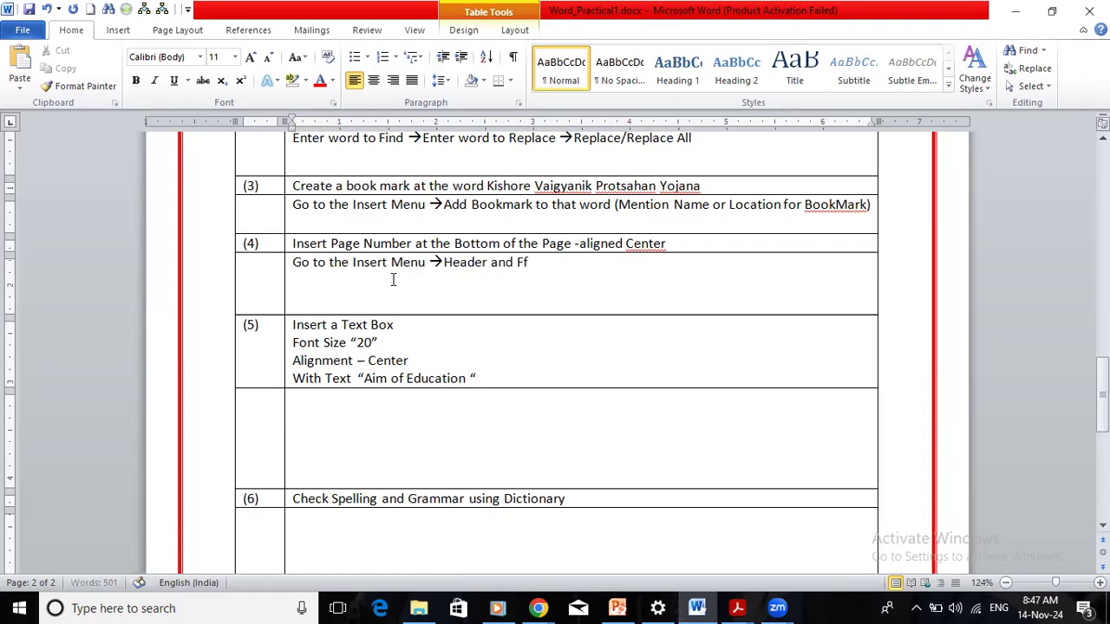
pyautogui.write('oter')
pyautogui.press('BackSpace')
pyautogui.press('BackSpace')
pyautogui.press('BackSpace')
pyautogui.press('BackSpace')
pyautogui.write('oot')
pyautogui.write('er')
pyautogui.write(' Tab')
pyautogui.write(' --')
pyautogui.write('>Ch')
pyautogui.write('oose the')
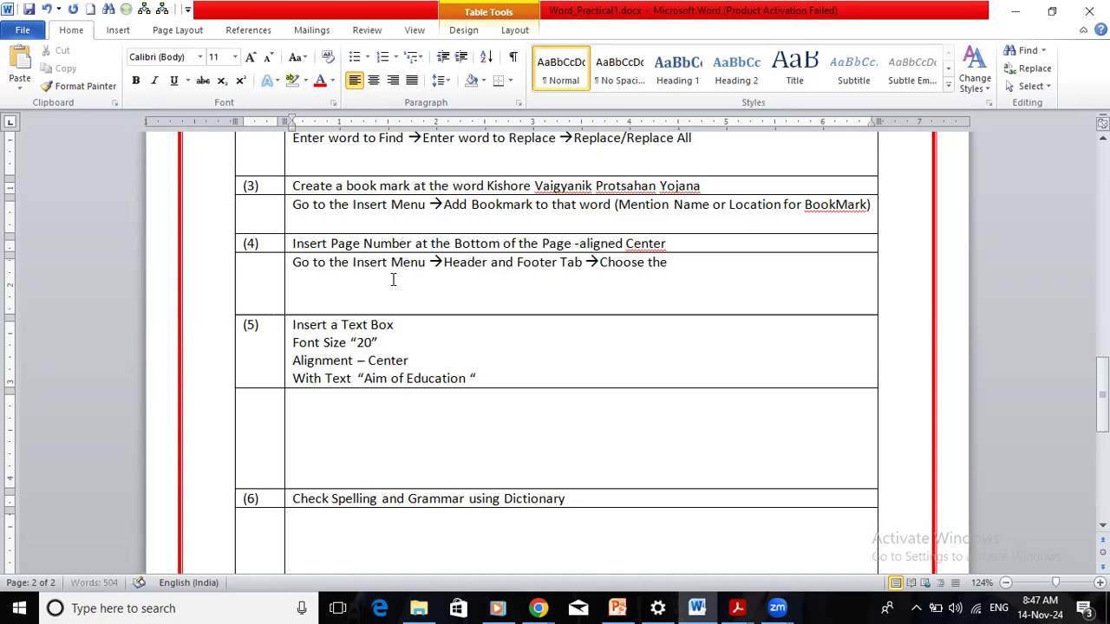
# Continue the task (4) answer with "option Page Number and Select pattern".
pyautogui.write(' optin Page Number and S')
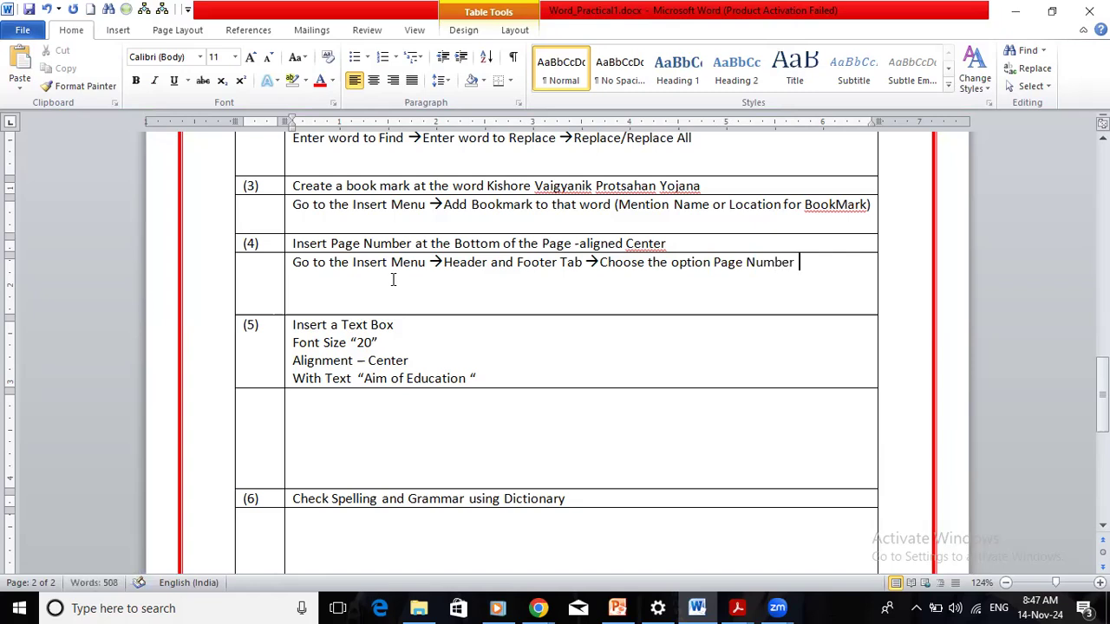
pyautogui.write('elect ta')
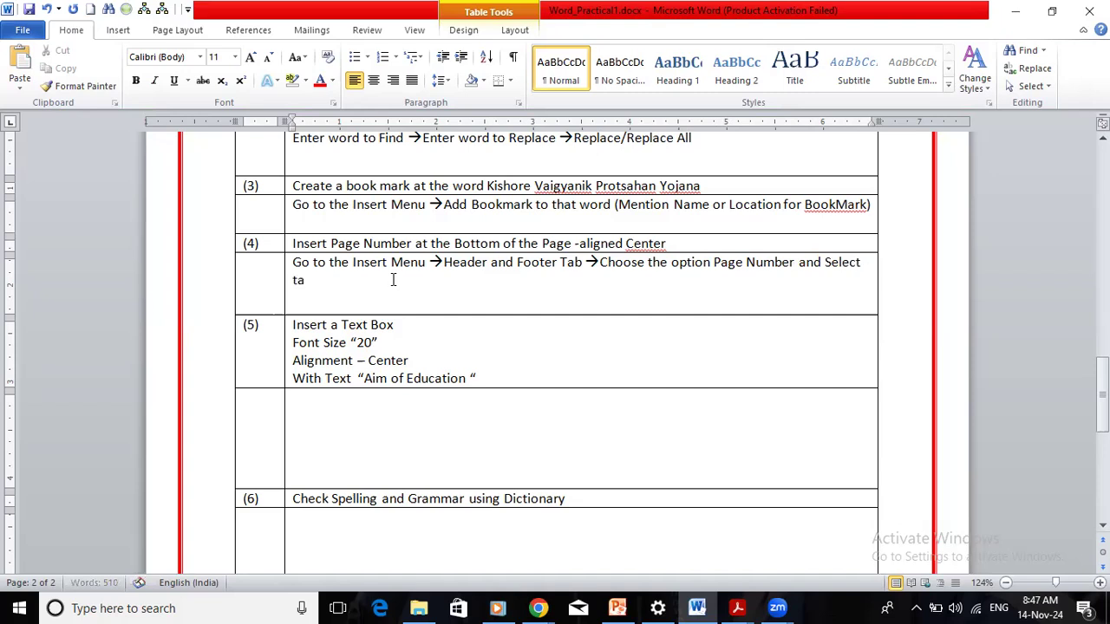
pyautogui.write('mplate')
pyautogui.press('BackSpace')
pyautogui.press('BackSpace')
pyautogui.press('BackSpace')
pyautogui.press('BackSpace')
pyautogui.press('BackSpace')
pyautogui.press('BackSpace')
pyautogui.press('BackSpace')
pyautogui.press('BackSpace')
pyautogui.write('patte')
pyautogui.write('rn w')
# Finish the task (4) answer with "which centrally aligned", using the spelling suggestion "centrally".
pyautogui.write('hich cent')
pyautogui.write('rl')
pyautogui.press('BackSpace')
pyautogui.press('BackSpace')
pyautogui.press('BackSpace')
pyautogui.write('erly')
pyautogui.press('BackSpace')
pyautogui.press('BackSpace')
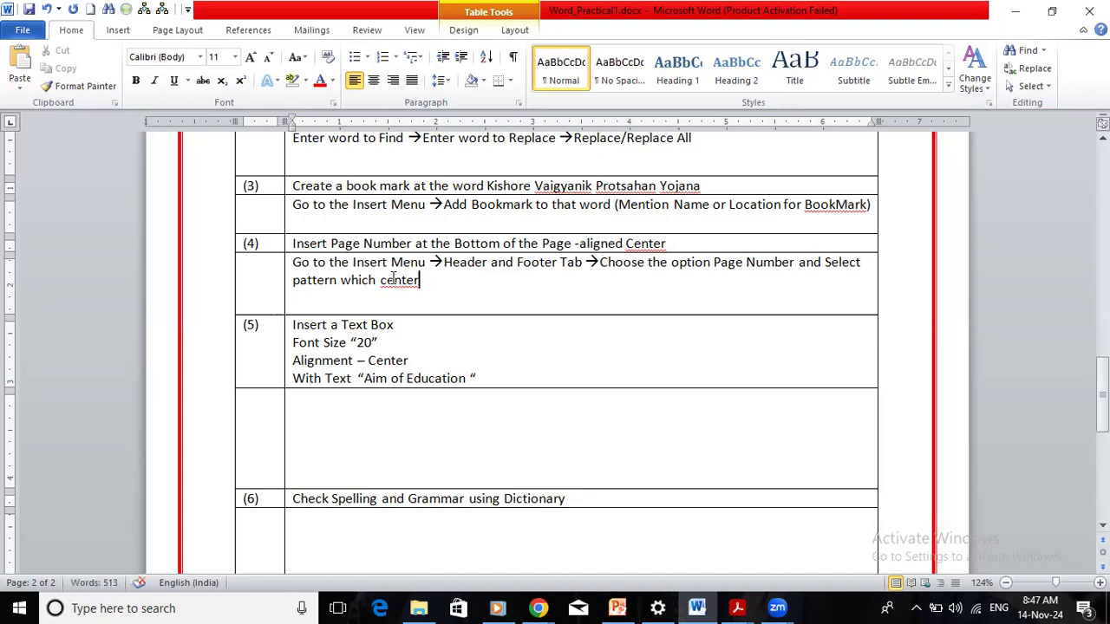
pyautogui.press('BackSpace')
pyautogui.press('BackSpace')
pyautogui.write('erly')
pyautogui.rightClick(394, 280)
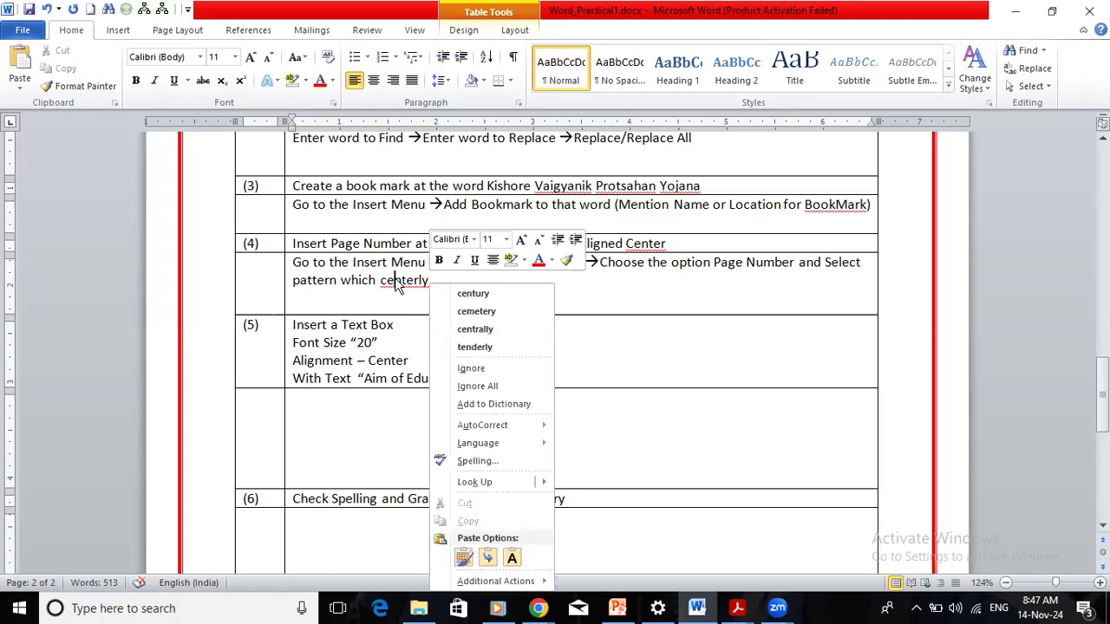
pyautogui.click(469, 330)
pyautogui.write('aligned')
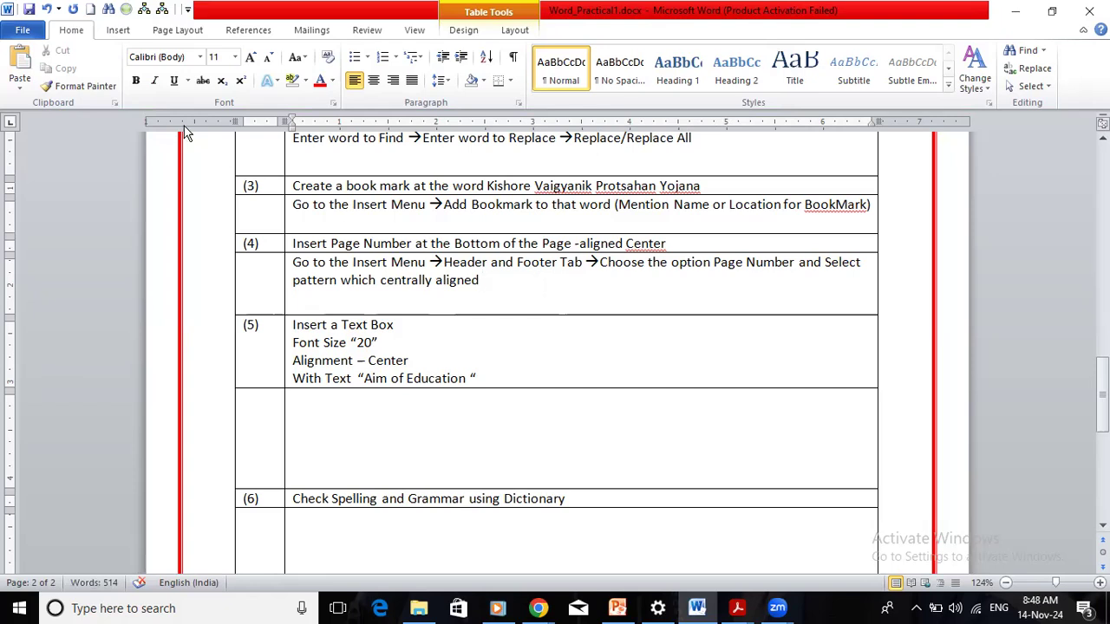
pyautogui.click(117, 35)
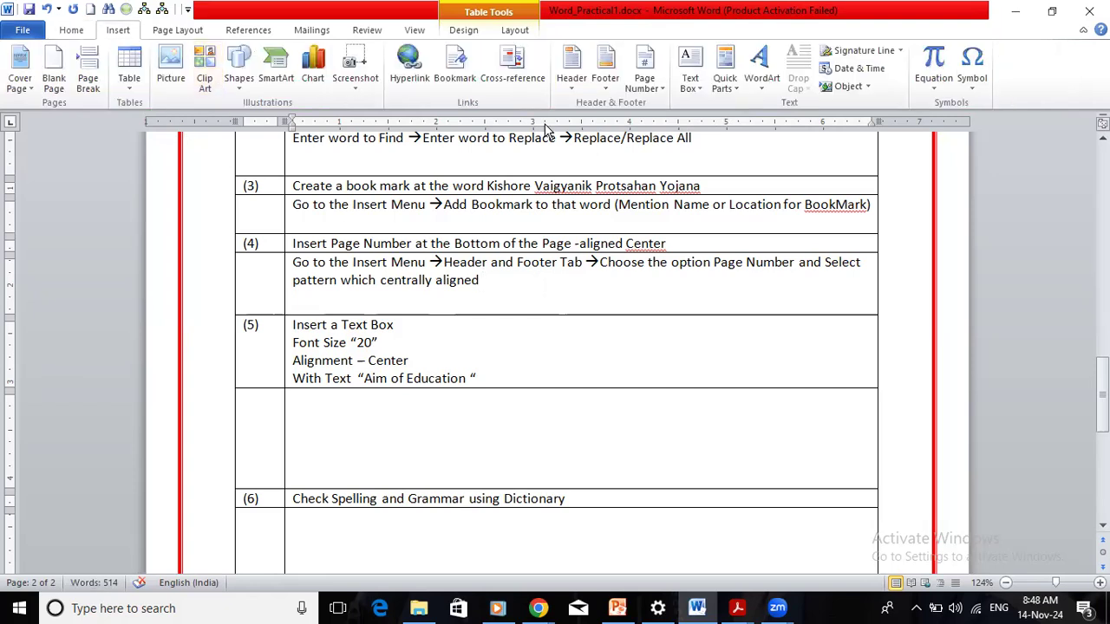
pyautogui.click(665, 95)
pyautogui.moveTo(733, 123)
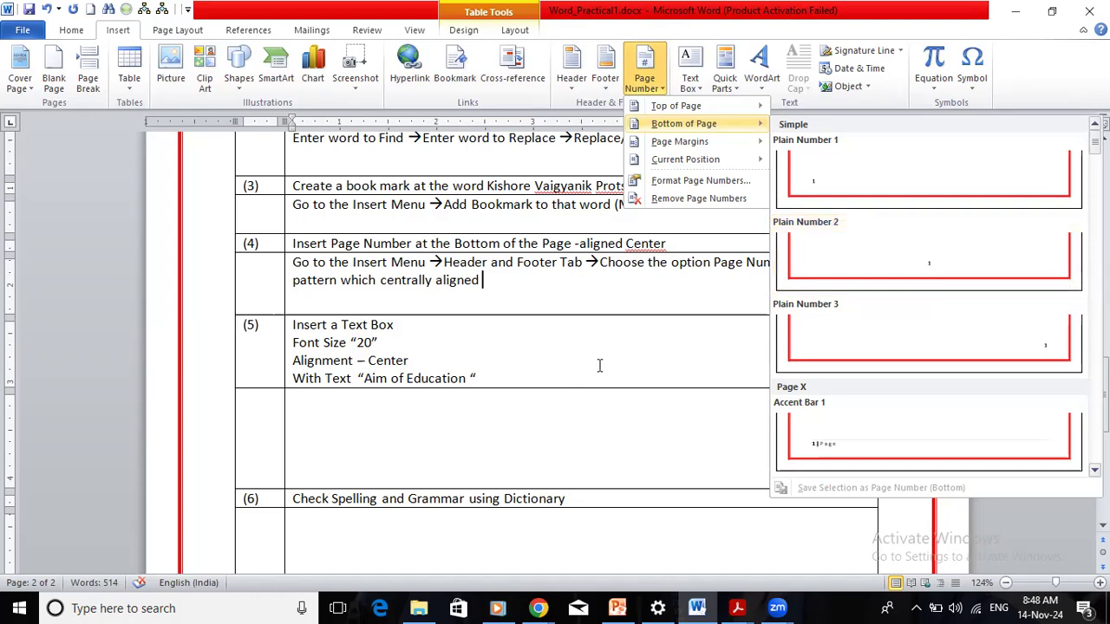
pyautogui.click(572, 426)
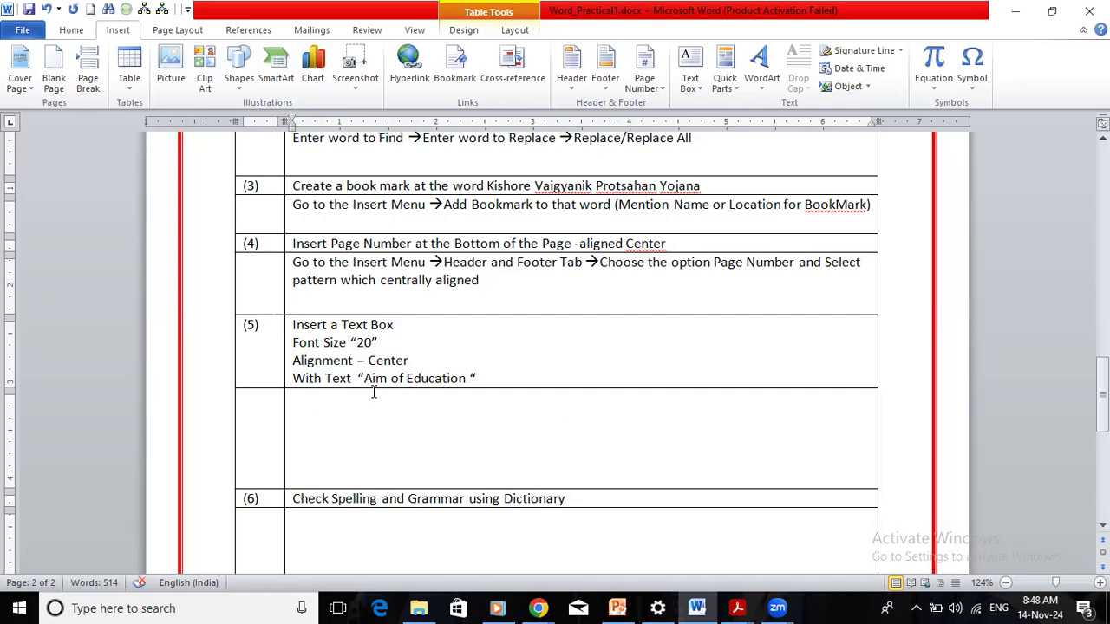
# Copy "Aim of Education" from the task (5) question and add blank lines after the KVPY paragraph, above Q.1.
pyautogui.moveTo(363, 379); pyautogui.dragTo(444, 379)
pyautogui.hotkey('ctrl', 'c')
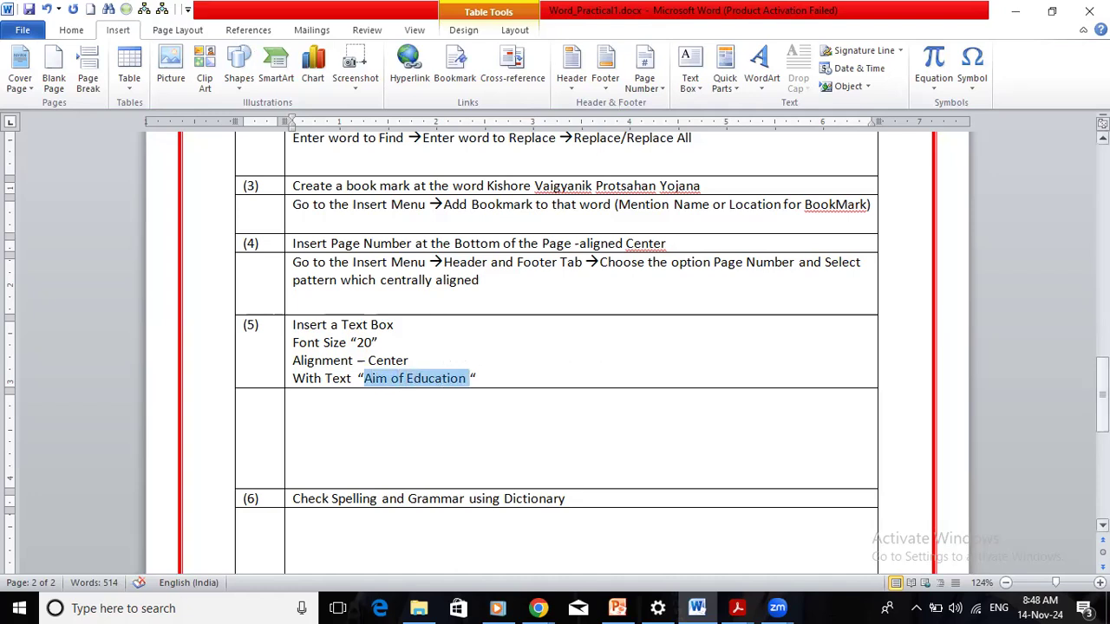
pyautogui.moveTo(1103, 383); pyautogui.dragTo(1103, 280)
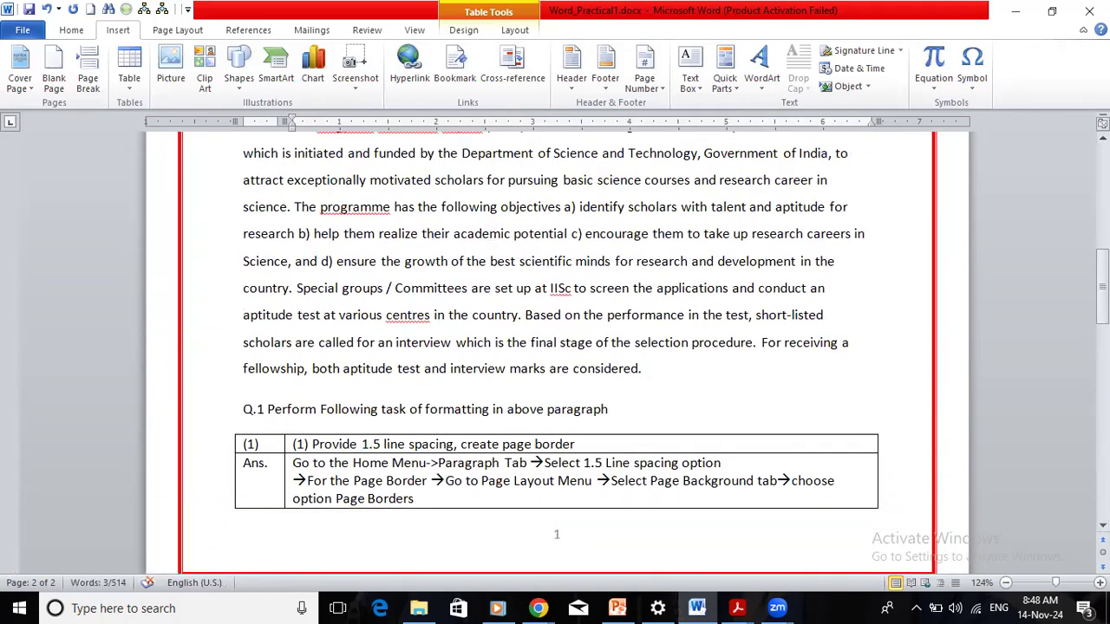
pyautogui.click(699, 369)
pyautogui.press('Return')
pyautogui.press('Return')
pyautogui.press('Return')
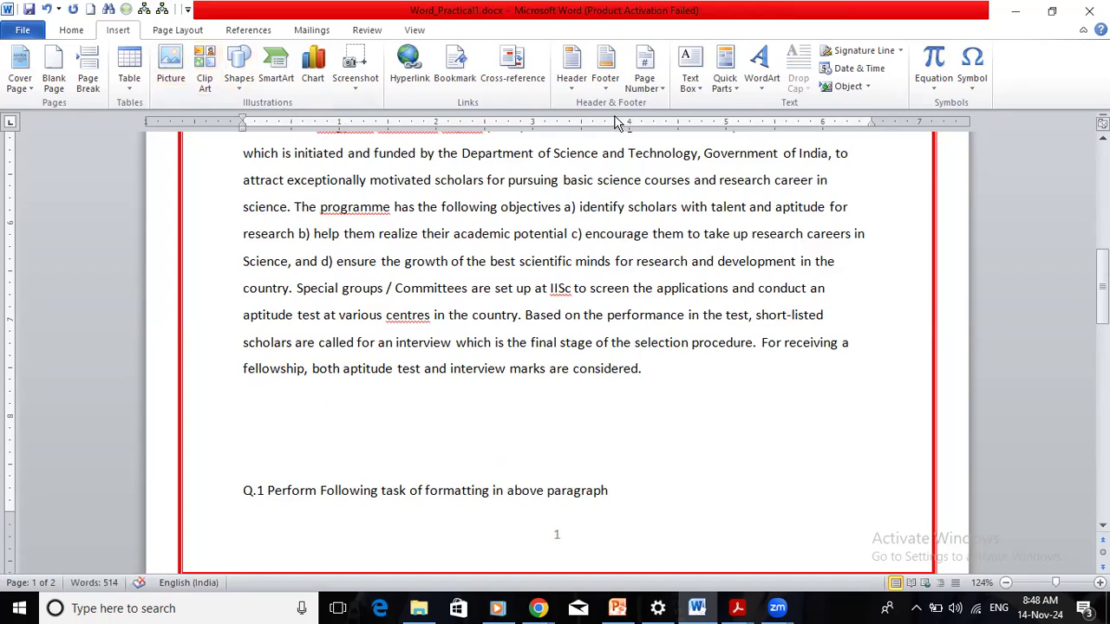
# Insert a Simple Text Box below the paragraph and replace its placeholder with the copied text "Aim of Education".
pyautogui.click(692, 83)
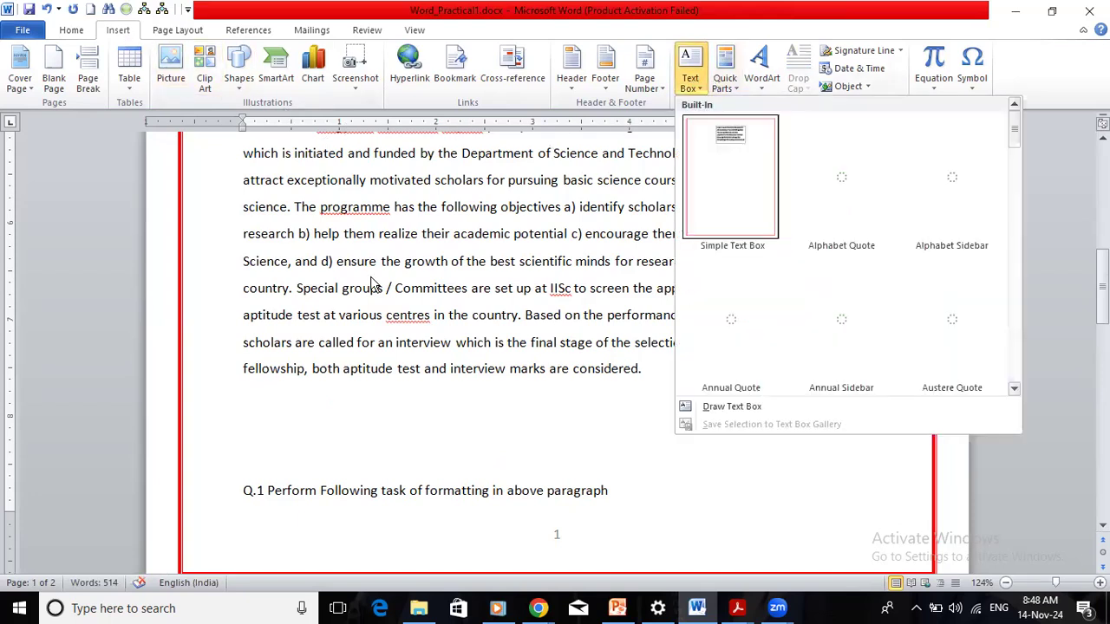
pyautogui.click(730, 177)
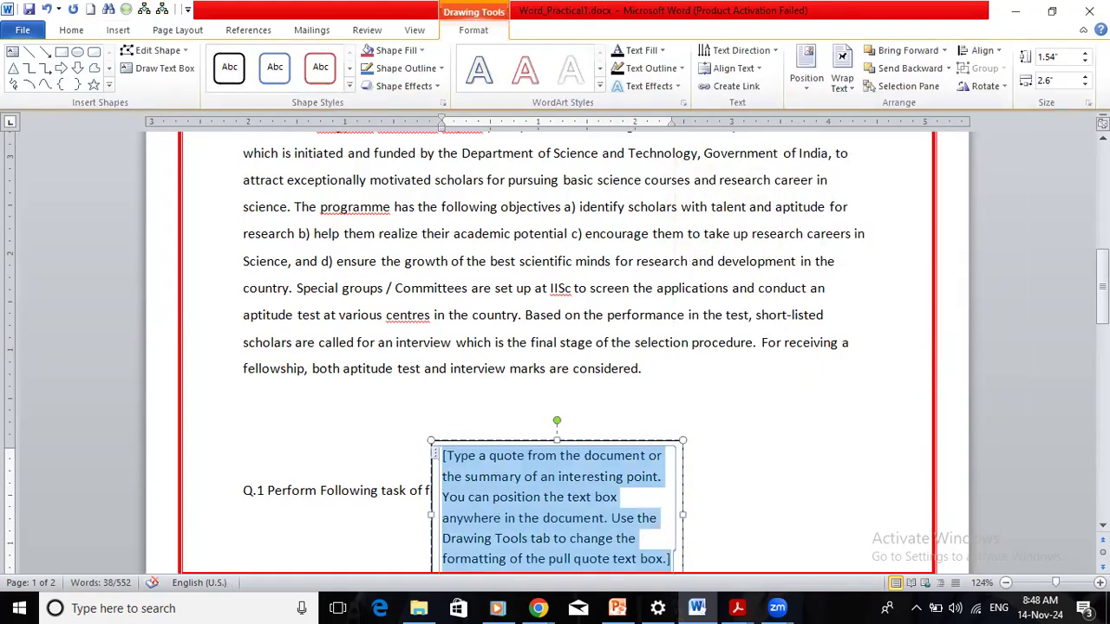
pyautogui.moveTo(1103, 302); pyautogui.dragTo(1102, 320)
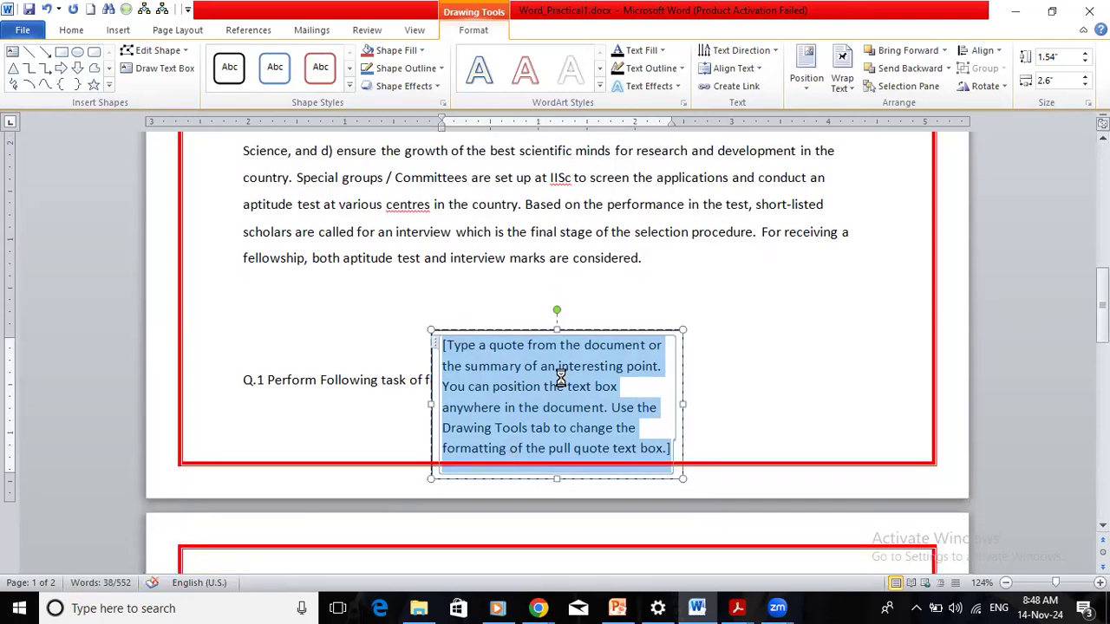
pyautogui.hotkey('ctrl', 'v')
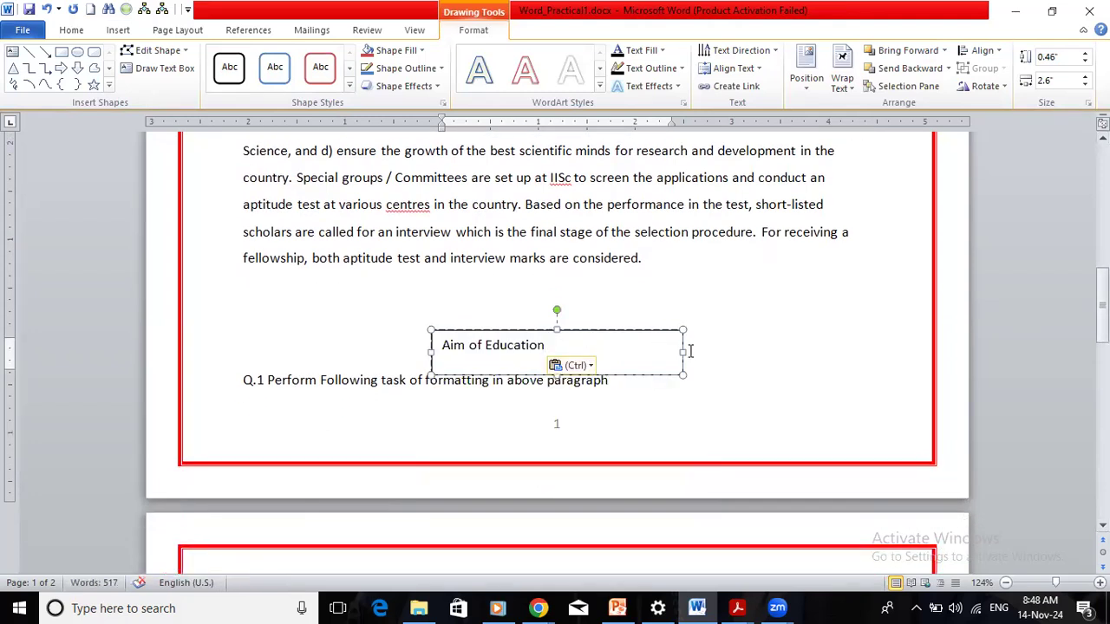
# Resize the text box to about 3.29" wide and 0.39" high, directly below the paragraph and clear of the Q.1 line.
pyautogui.moveTo(685, 353); pyautogui.dragTo(749, 343)
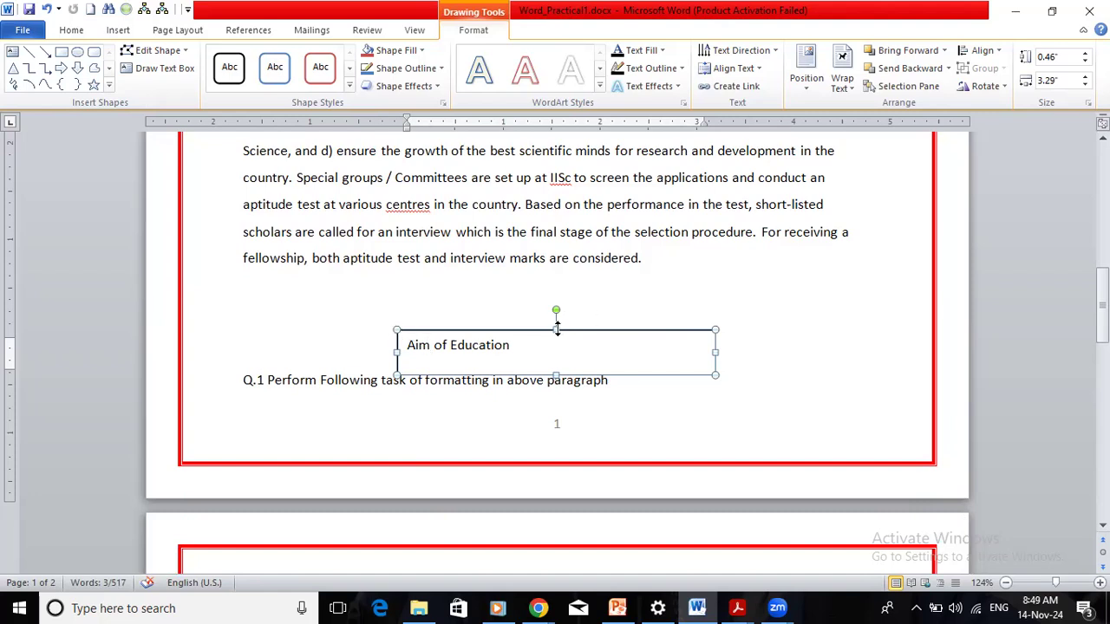
pyautogui.moveTo(556, 328); pyautogui.dragTo(555, 299)
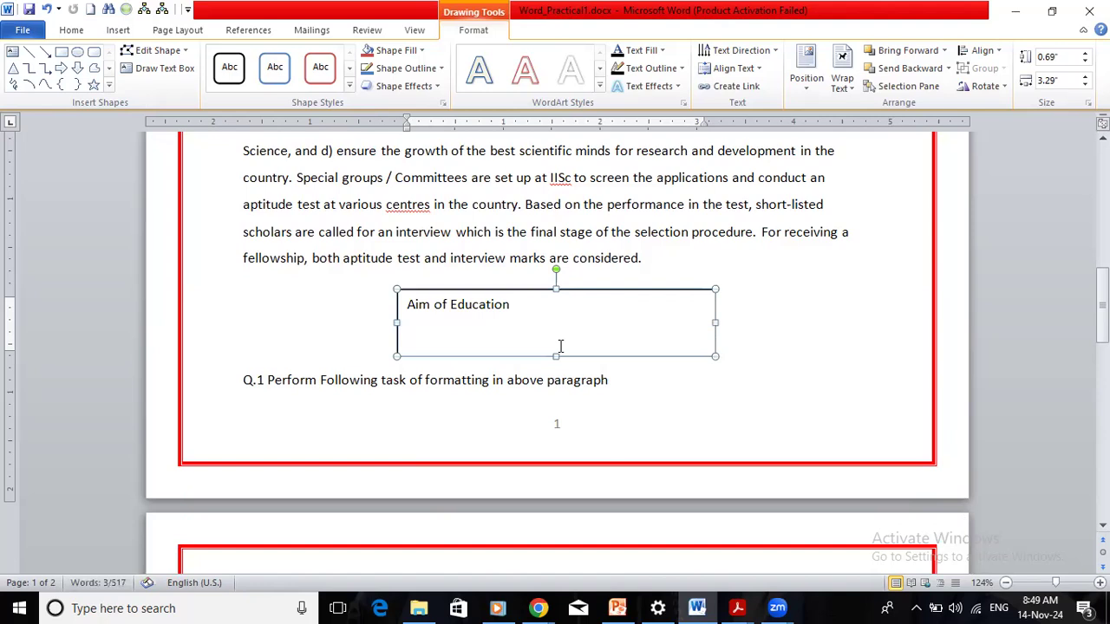
pyautogui.moveTo(555, 356); pyautogui.dragTo(411, 313)
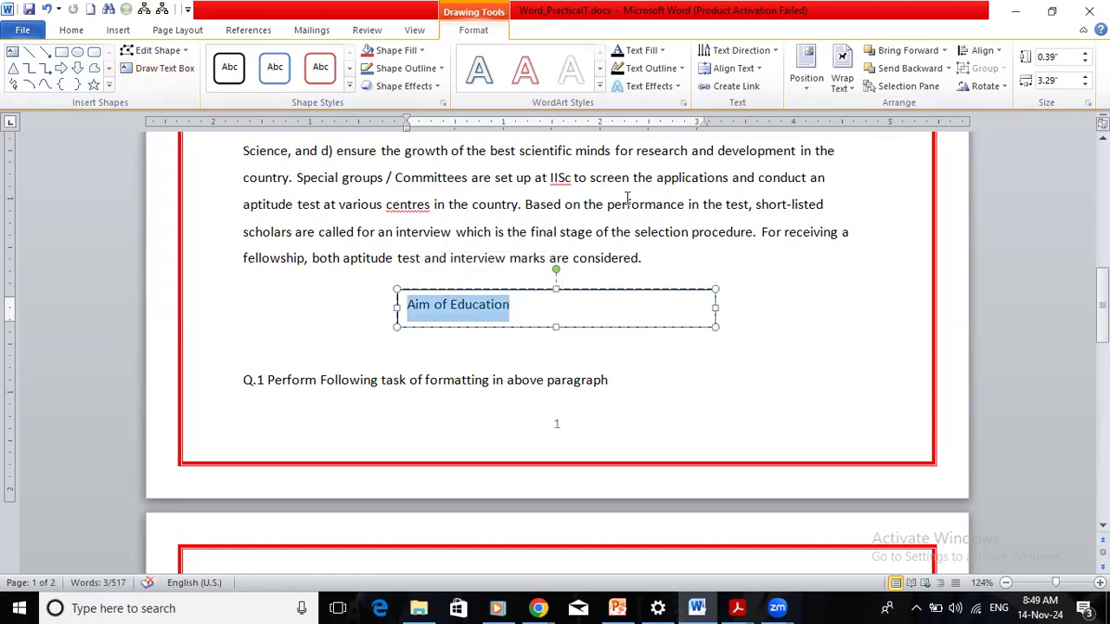
# Apply the second first-row reflection variation to the "Aim of Education" text and give it the darkest black-column fill.
pyautogui.click(680, 92)
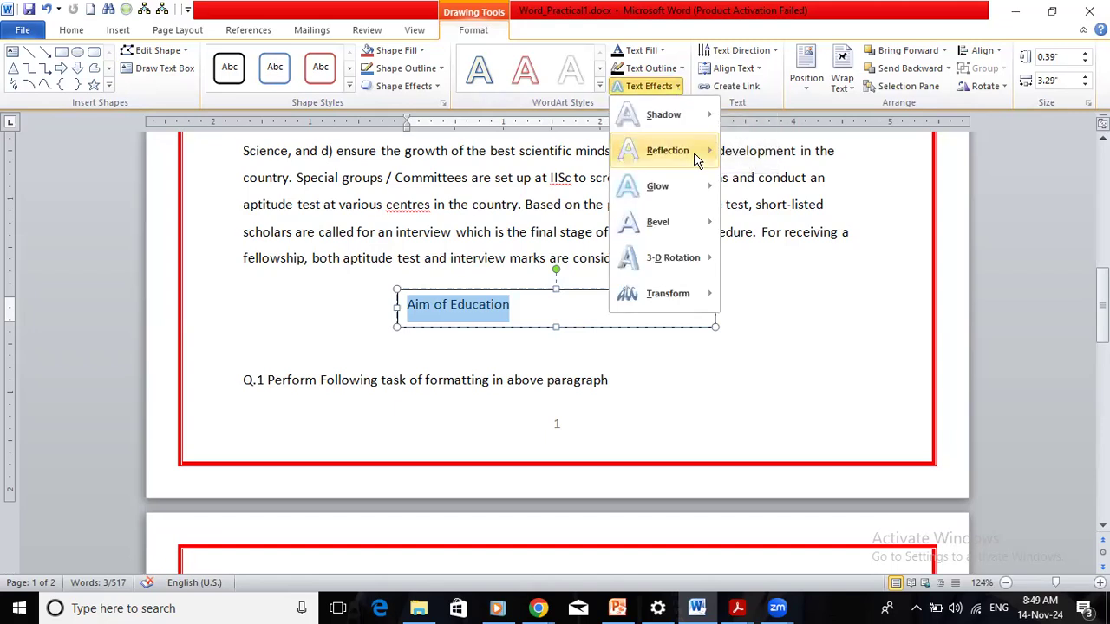
pyautogui.moveTo(696, 160)
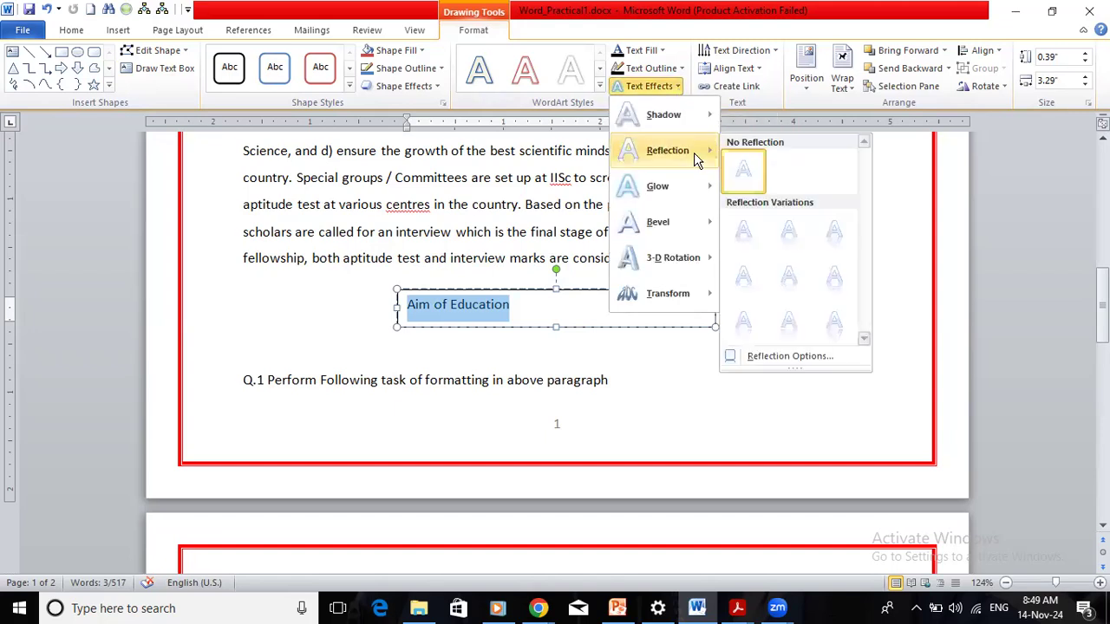
pyautogui.click(788, 231)
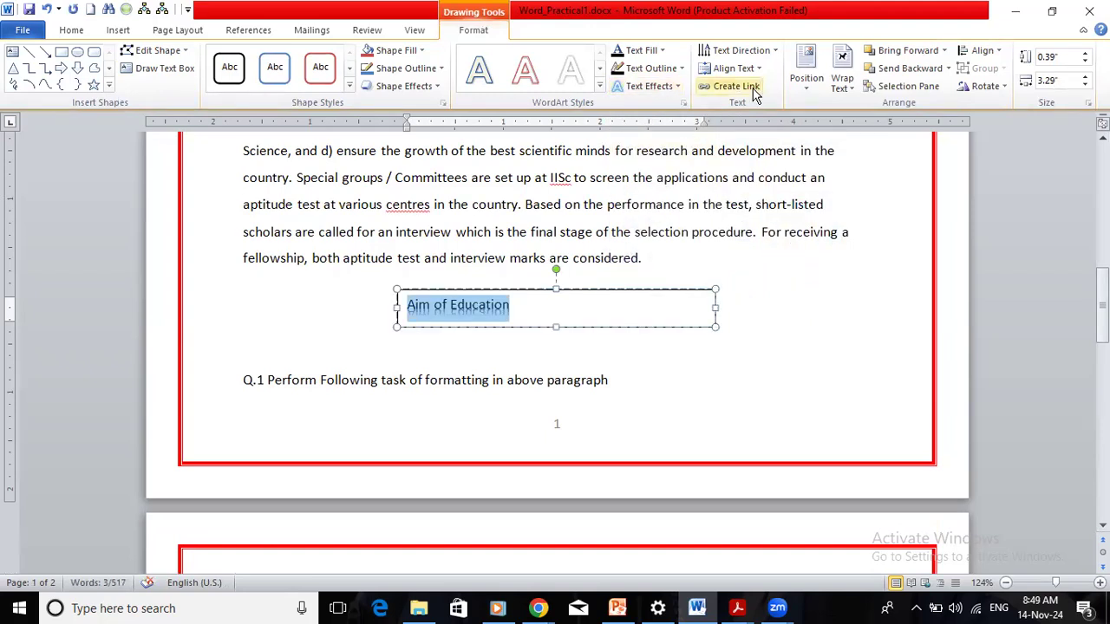
pyautogui.click(662, 52)
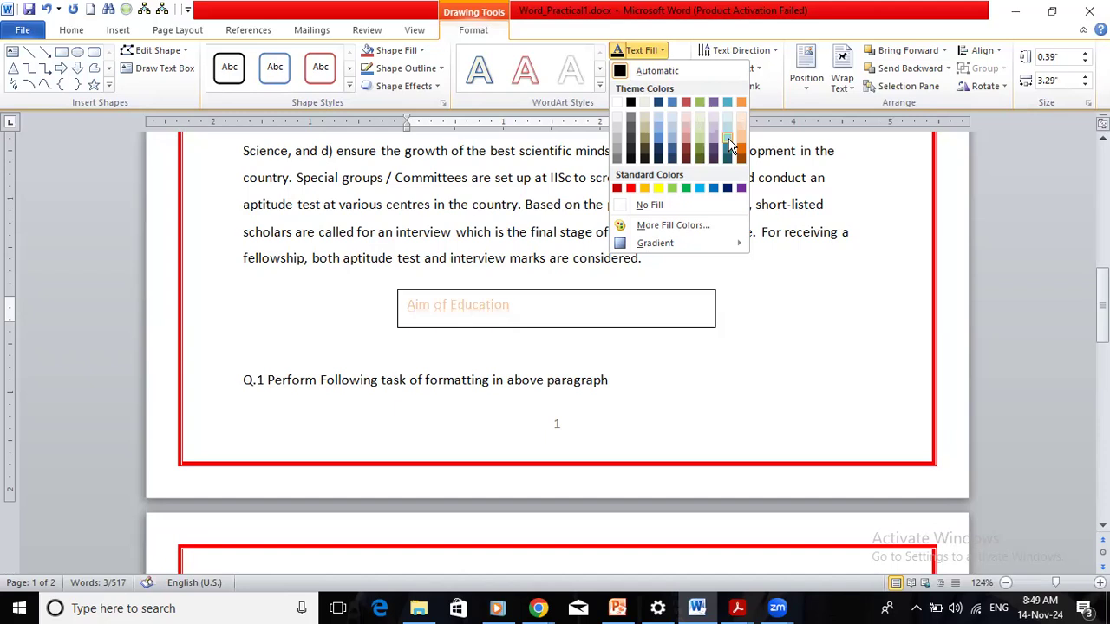
pyautogui.click(631, 158)
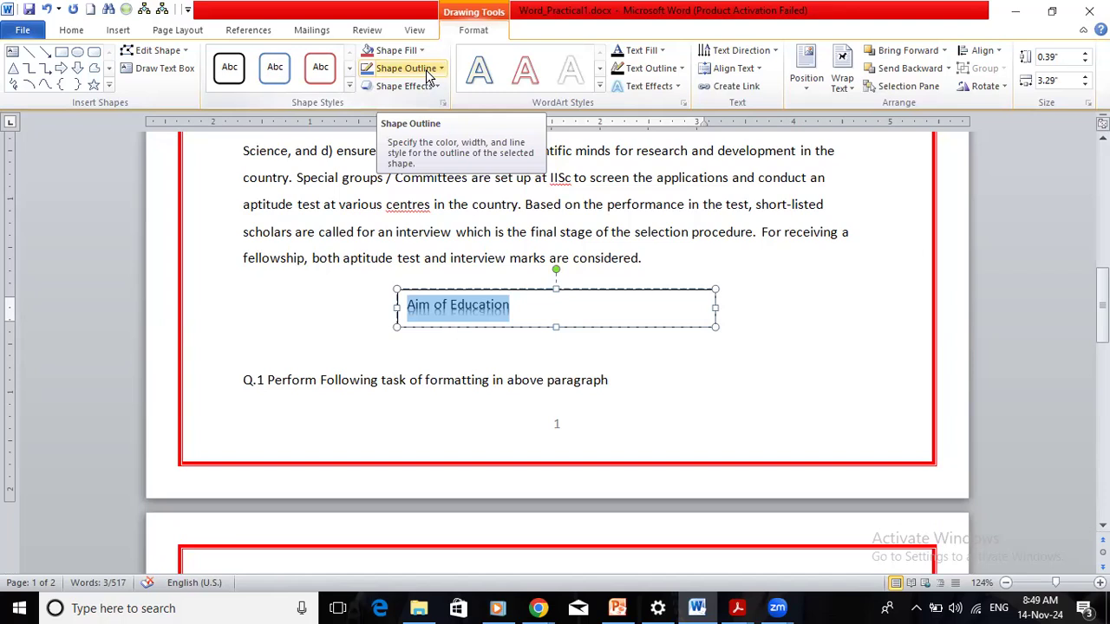
# Align the text box to the center of the margins and center the "Aim of Education" text inside it.
pyautogui.click(997, 52)
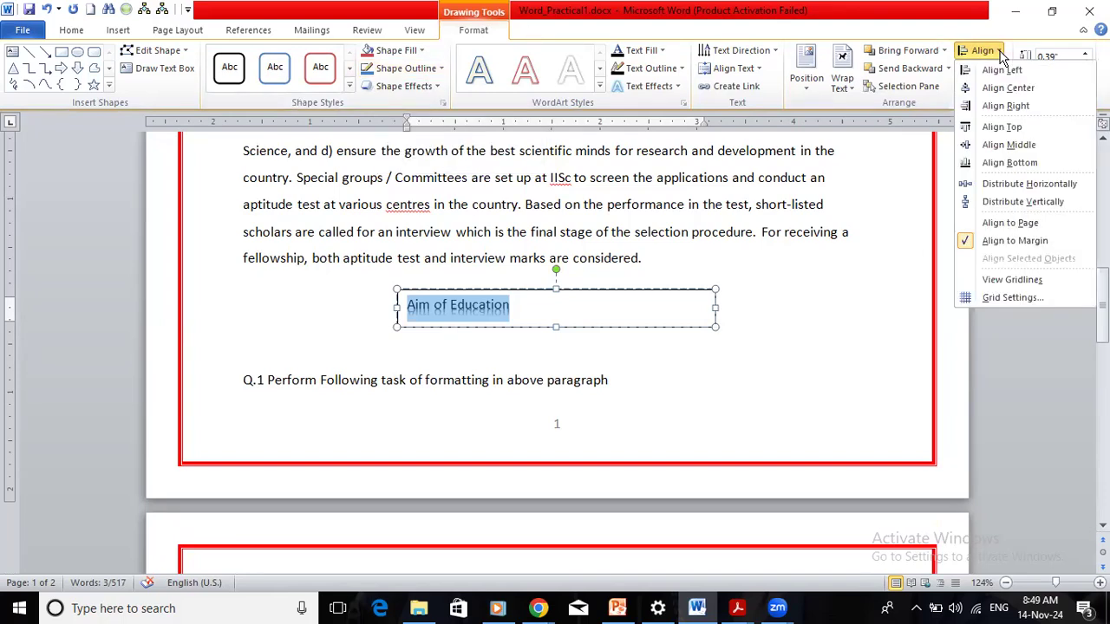
pyautogui.click(1020, 90)
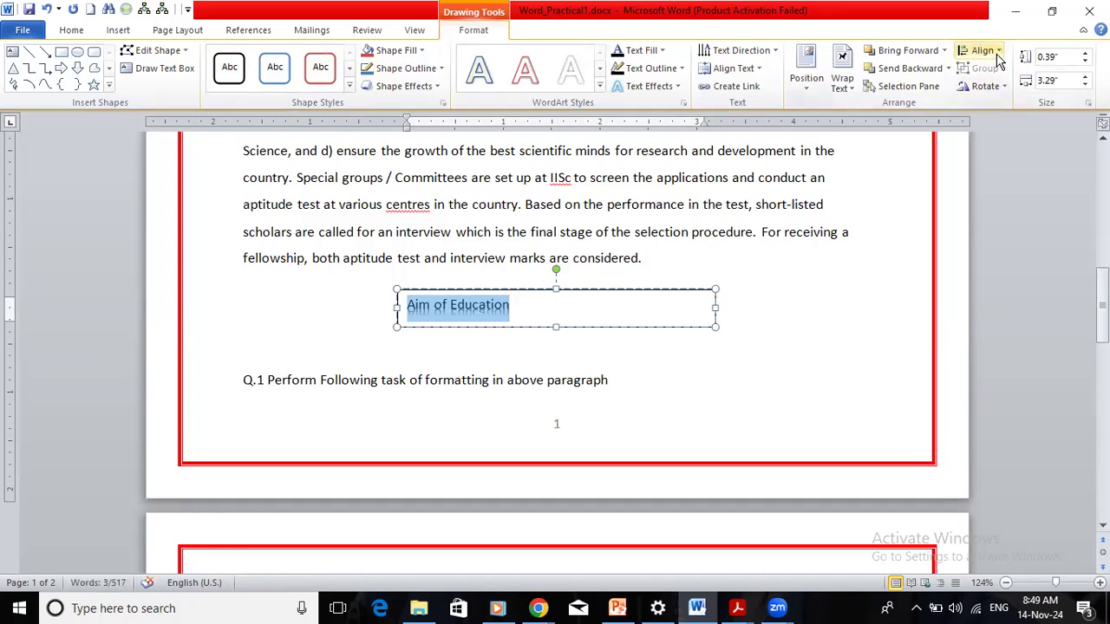
pyautogui.click(998, 54)
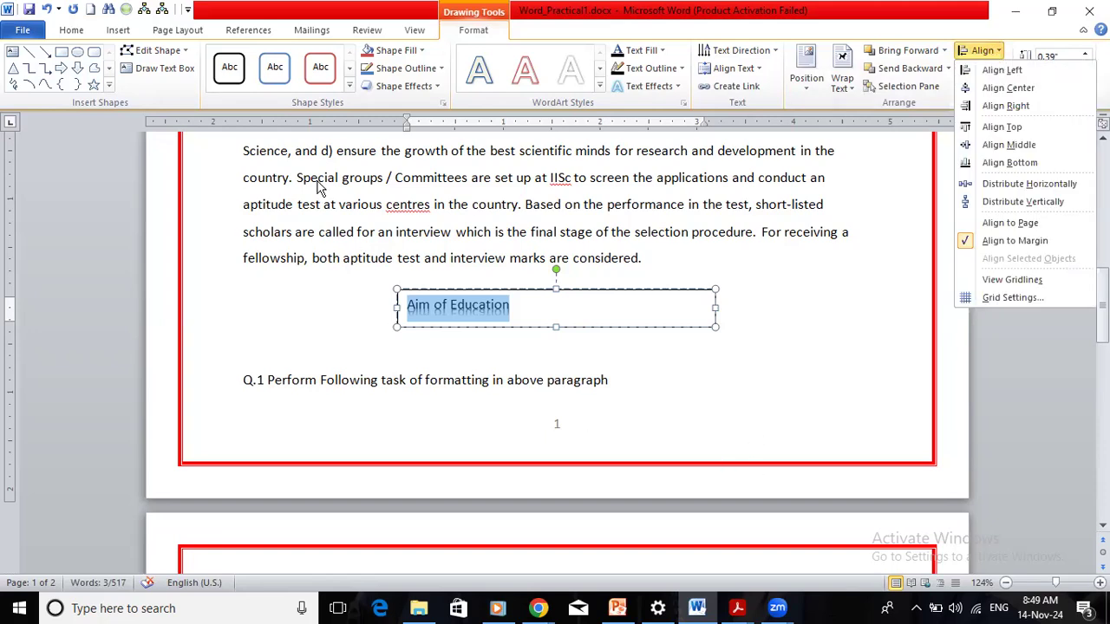
pyautogui.click(73, 32)
pyautogui.click(73, 32)
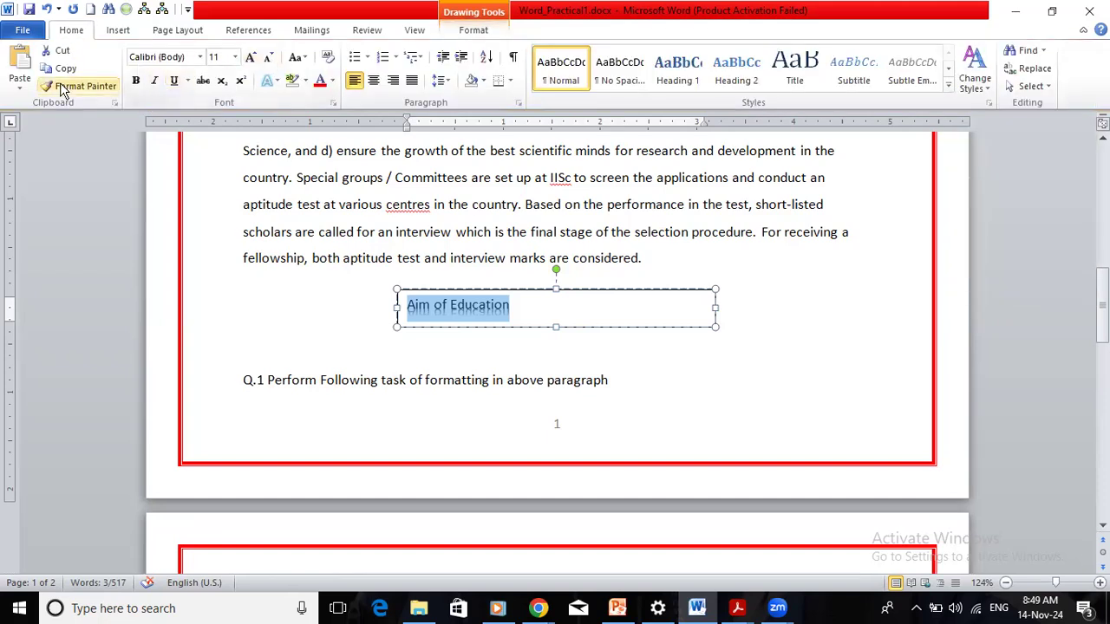
pyautogui.click(376, 85)
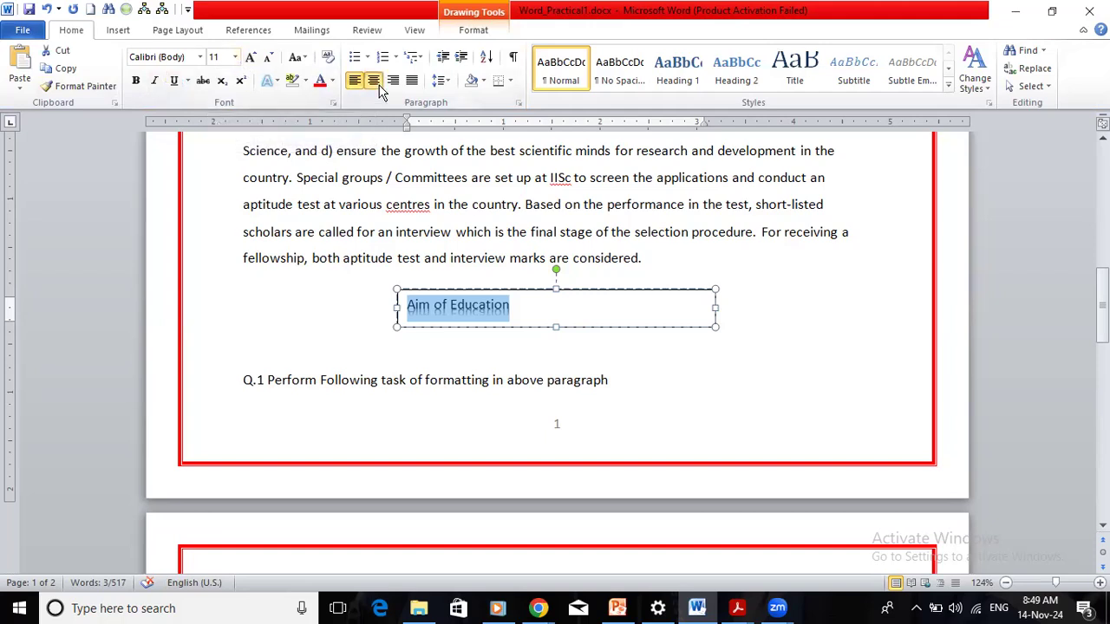
# Set the "Aim of Education" text in the text box to size 20 and the Verdana font.
pyautogui.click(234, 58)
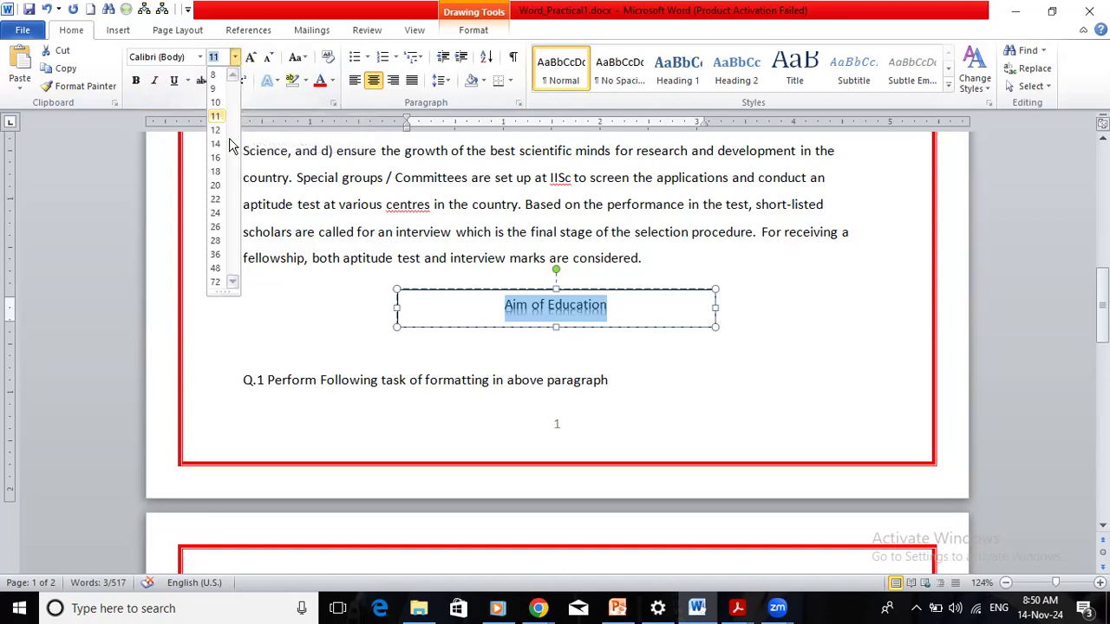
pyautogui.click(216, 186)
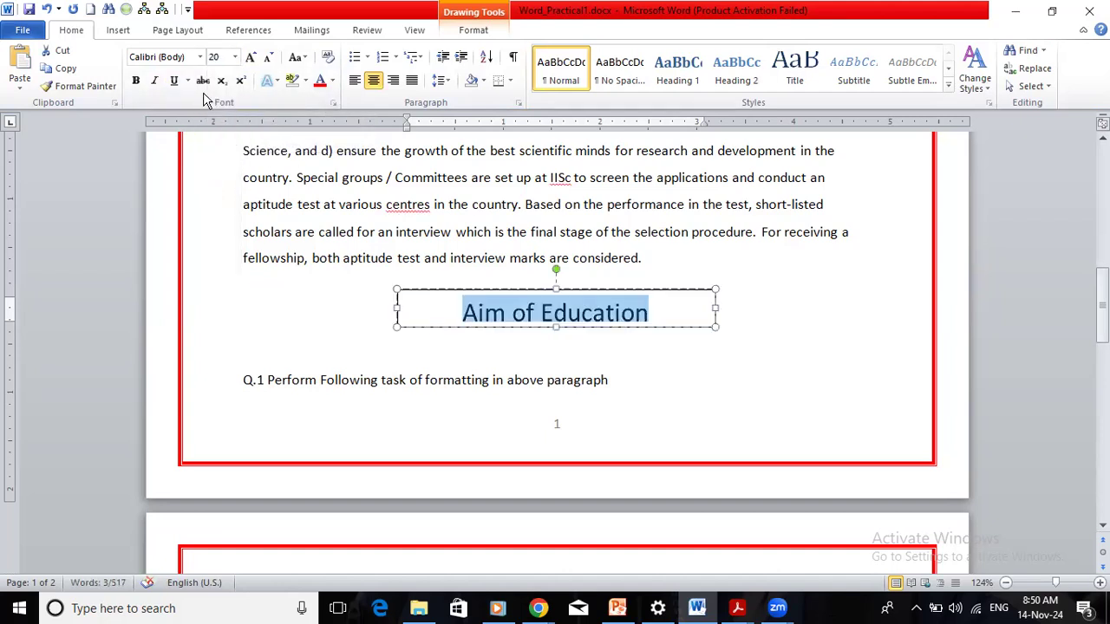
pyautogui.click(200, 57)
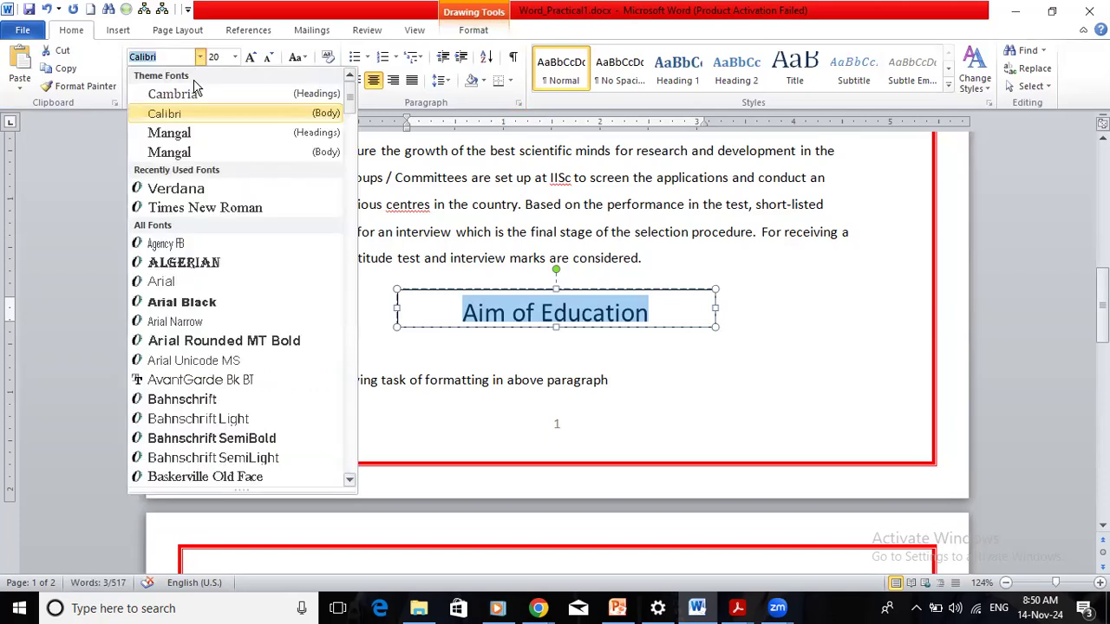
pyautogui.click(192, 193)
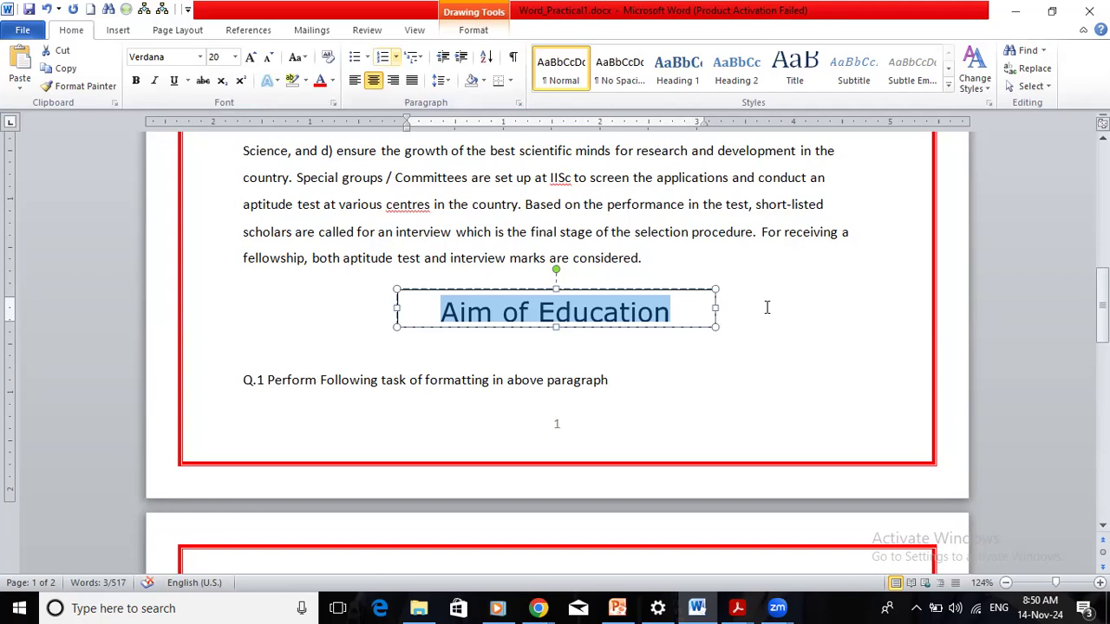
pyautogui.click(782, 333)
# Start the answer for task (5) with "Go to Insert Menu →Text Tab →Select Text Box and Enter your Text".
pyautogui.scroll(-5, 783, 333)
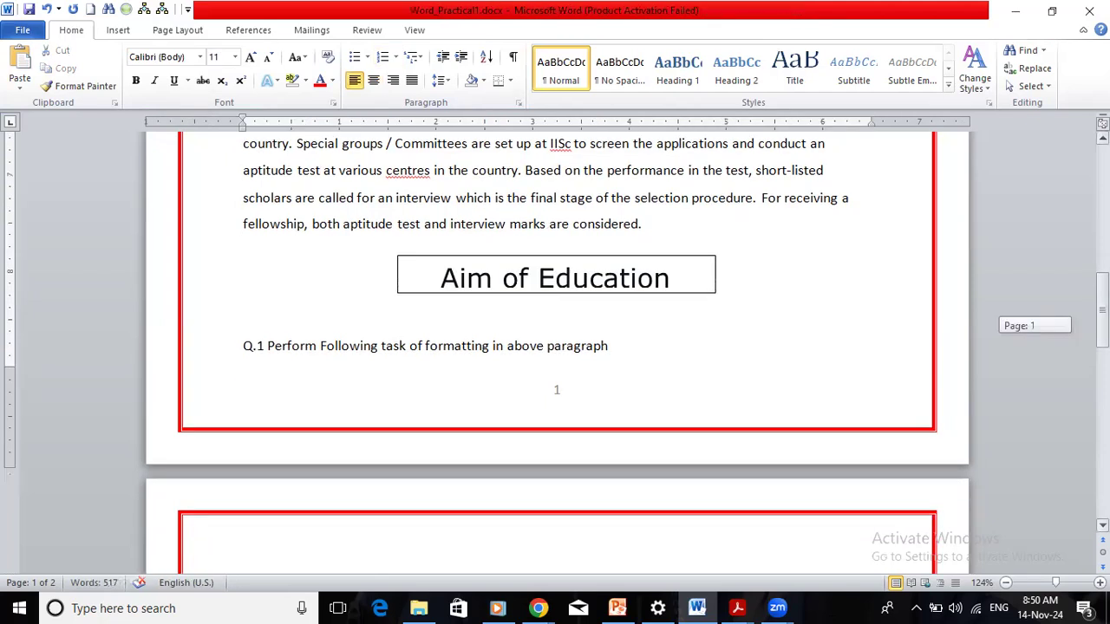
pyautogui.scroll(-5, 783, 333)
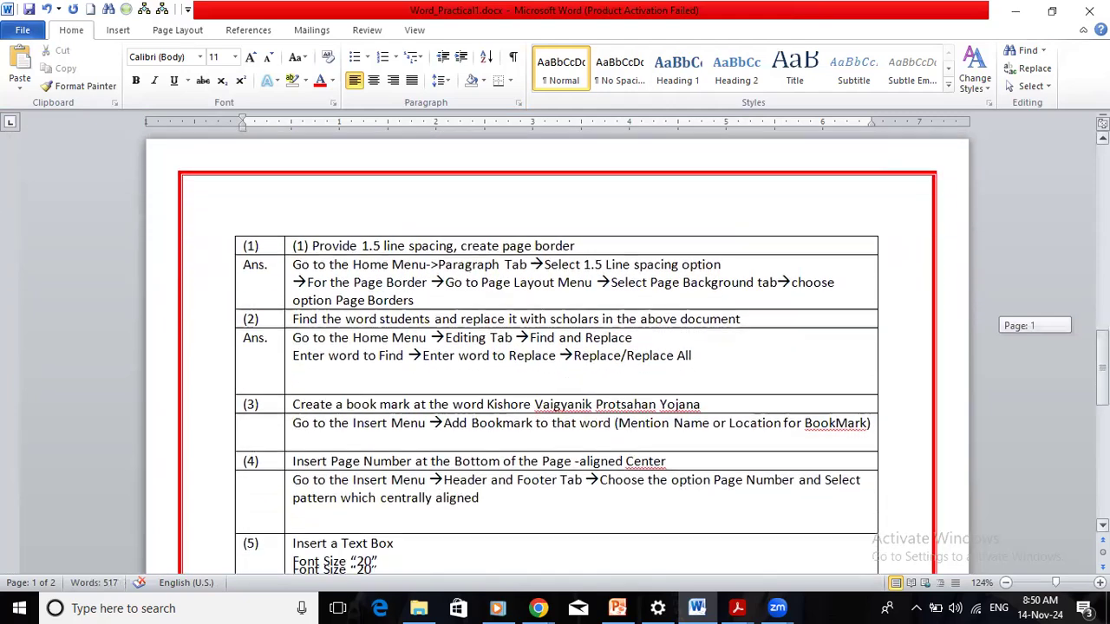
pyautogui.click(474, 432)
pyautogui.write('Go to Insert Menu')
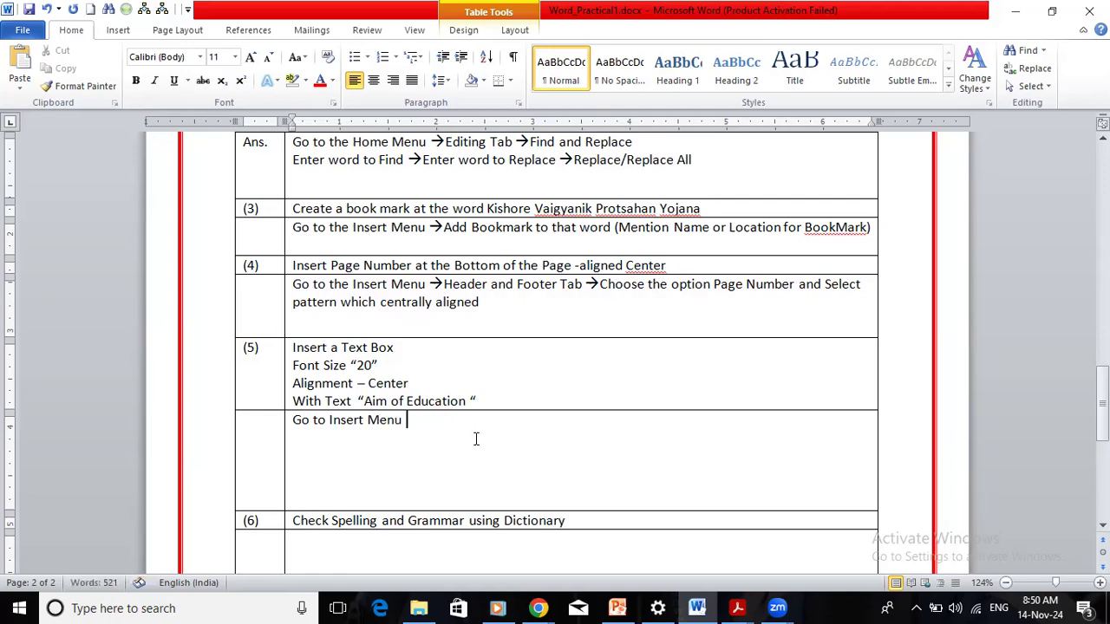
pyautogui.write(' -->Select Text Box')
pyautogui.click(118, 30)
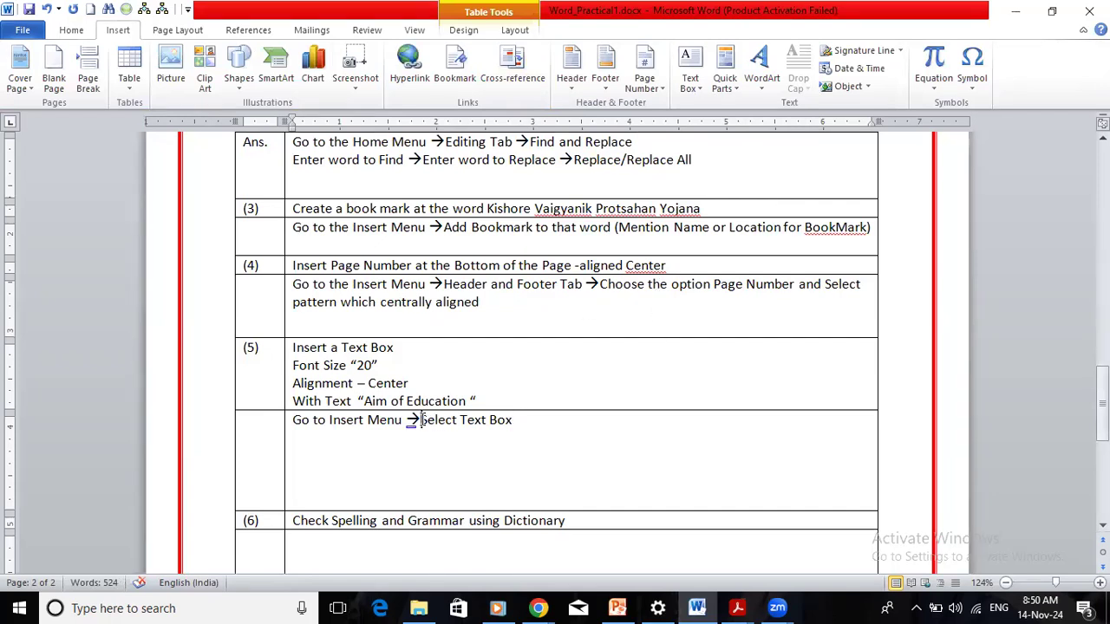
pyautogui.write('Text ')
pyautogui.write('Tab ')
pyautogui.write('-->')
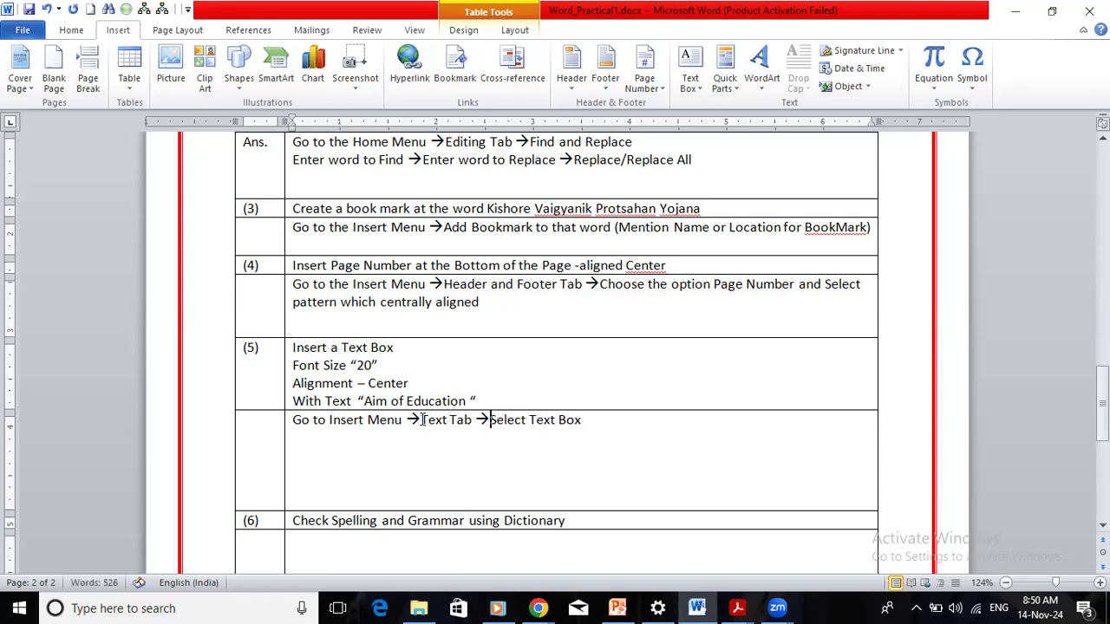
pyautogui.write(' and Enter your Text')
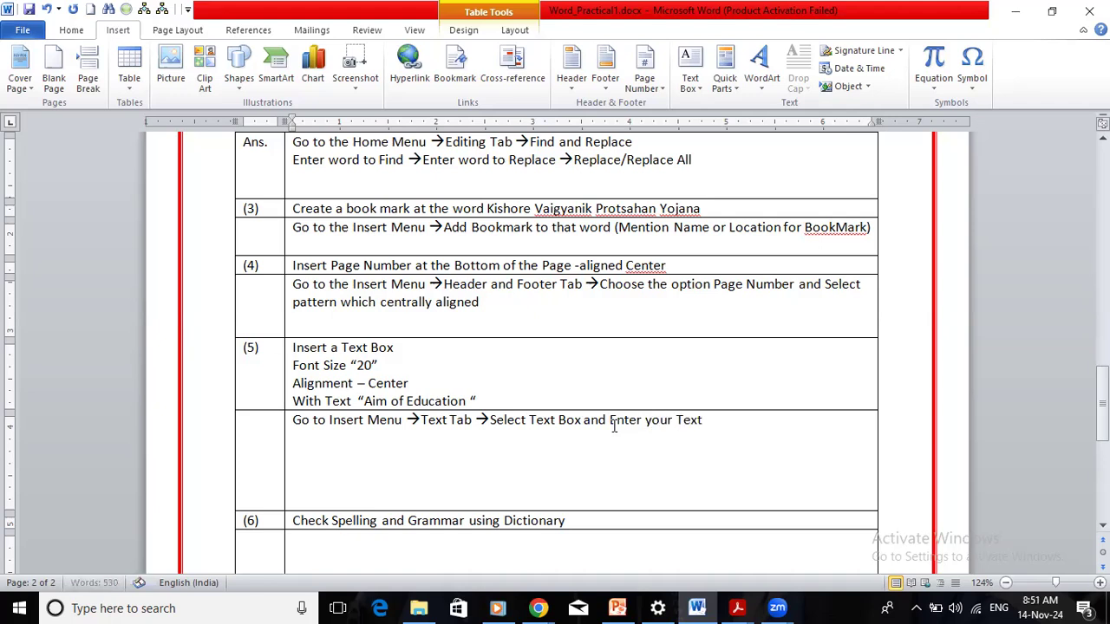
# Add a second line to the task (5) answer: "Select that Text Box Text and Go to Home Menu →Font Tab".
pyautogui.press('Return')
pyautogui.write('Go')
pyautogui.press('BackSpace')
pyautogui.press('BackSpace')
pyautogui.press('BackSpace')
pyautogui.write('Select that ')
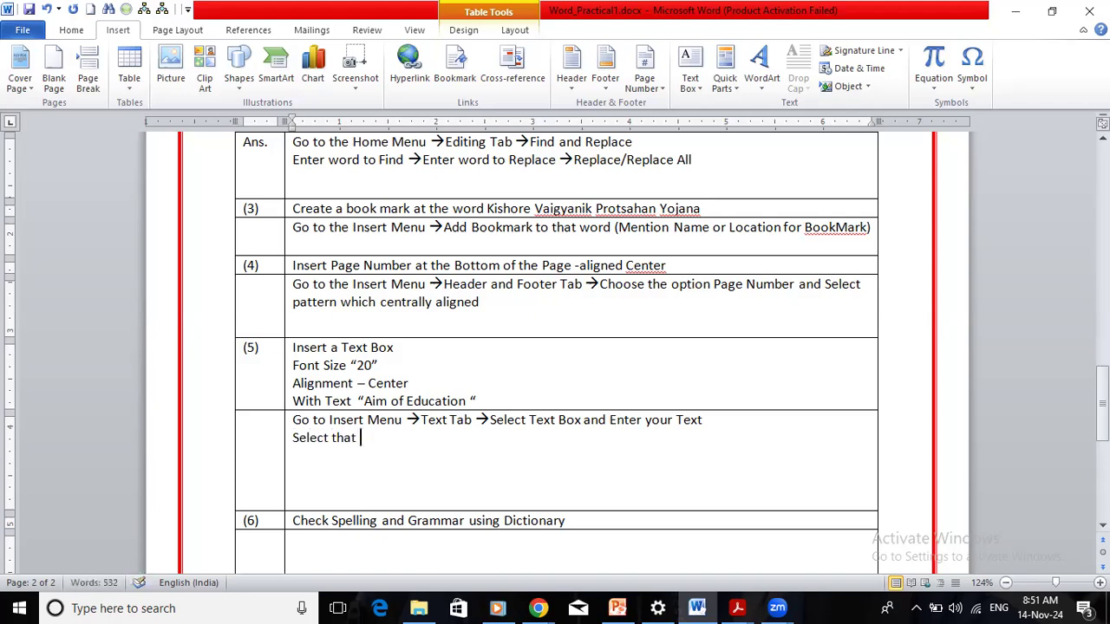
pyautogui.write('Text Box Text and')
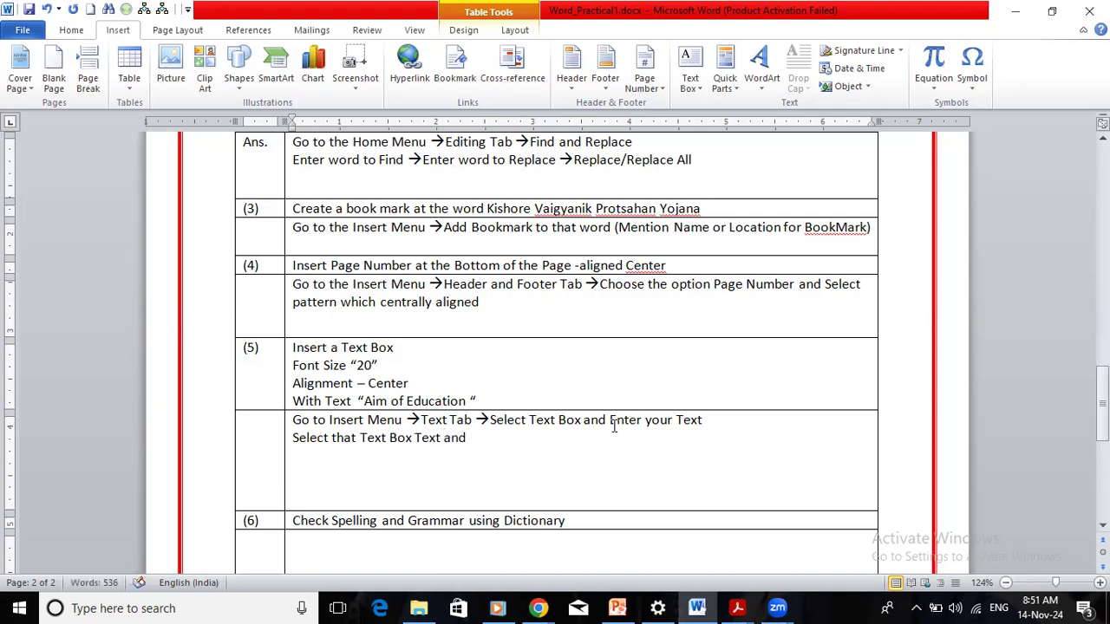
pyautogui.write(' Go to Home ME')
pyautogui.press('BackSpace')
pyautogui.write('enu')
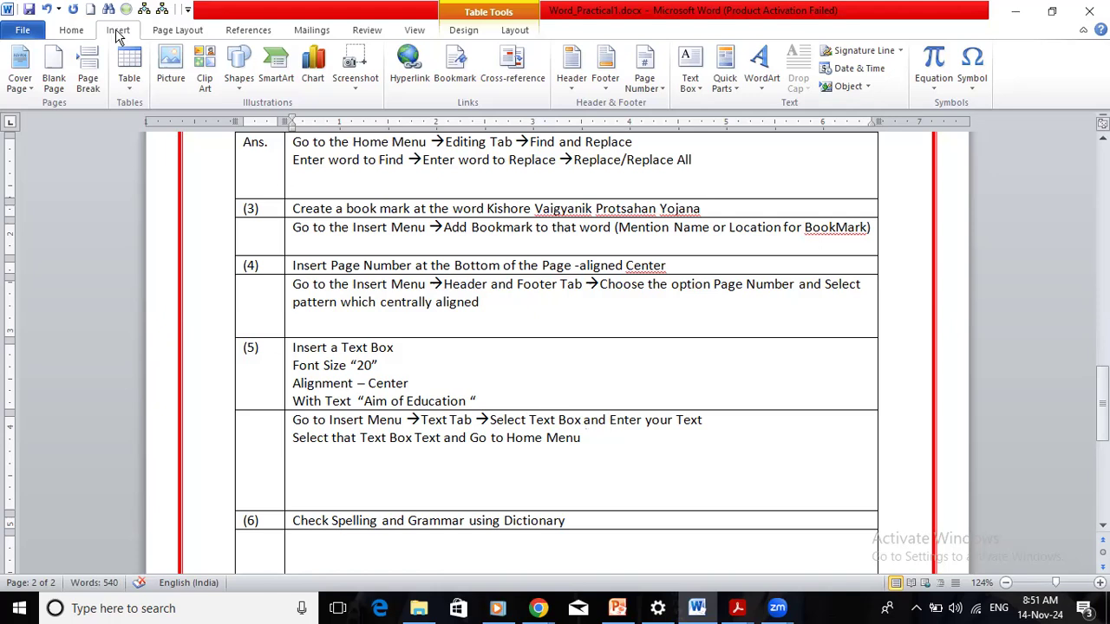
pyautogui.click(71, 30)
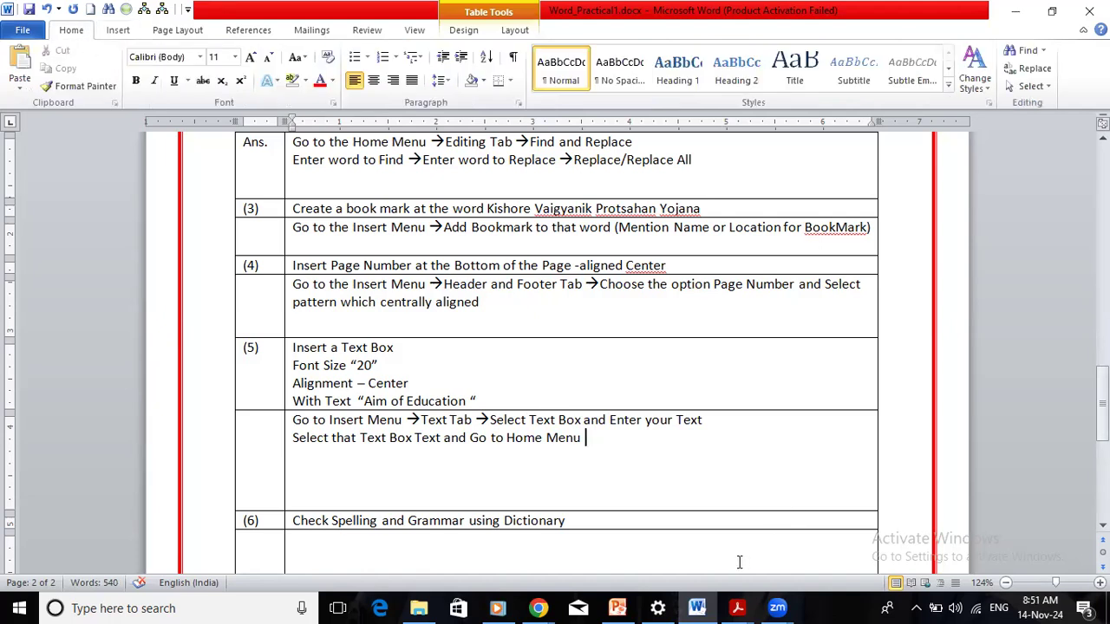
pyautogui.write('-->')
pyautogui.write('F')
pyautogui.write('ont')
pyautogui.write(' Tab')
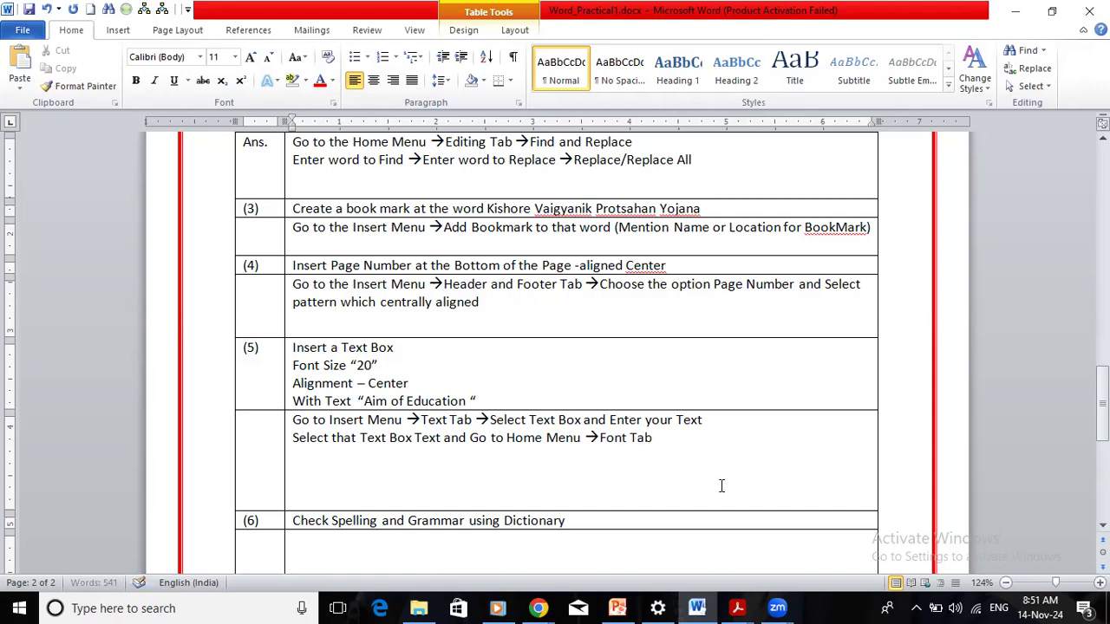
# Continue the line with "→change font size to 20 and Go to the Paragraph tab and choose alighment is Center".
pyautogui.write('-->')
pyautogui.press('BackSpace')
pyautogui.write('--')
pyautogui.write('>')
pyautogui.write('ch')
pyautogui.write('ange font s')
pyautogui.write('ize ')
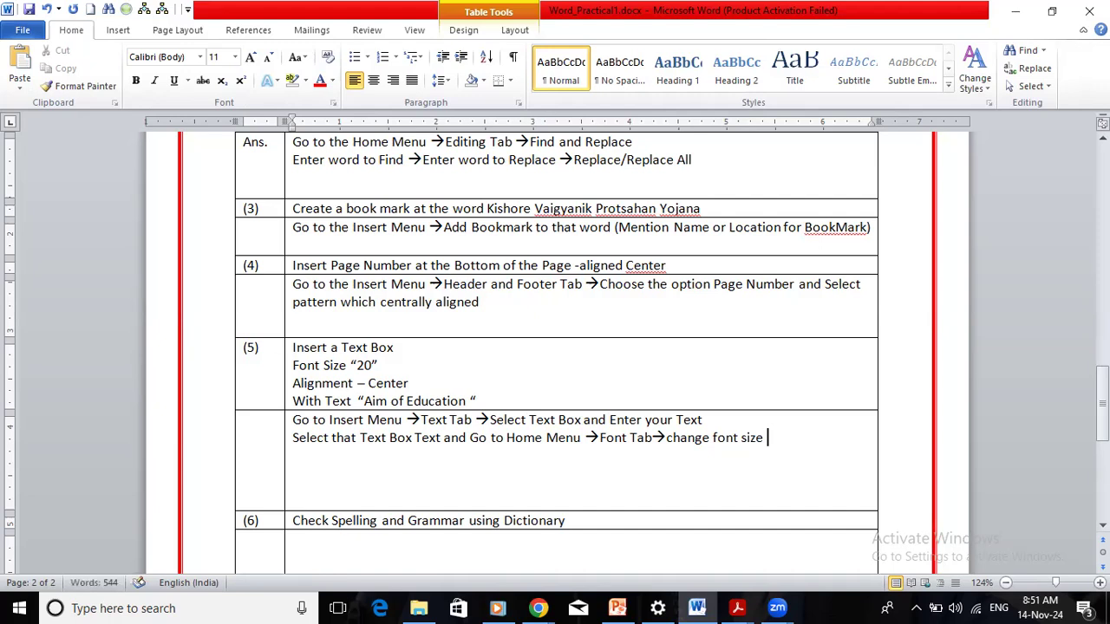
pyautogui.write('to 20 and Go to')
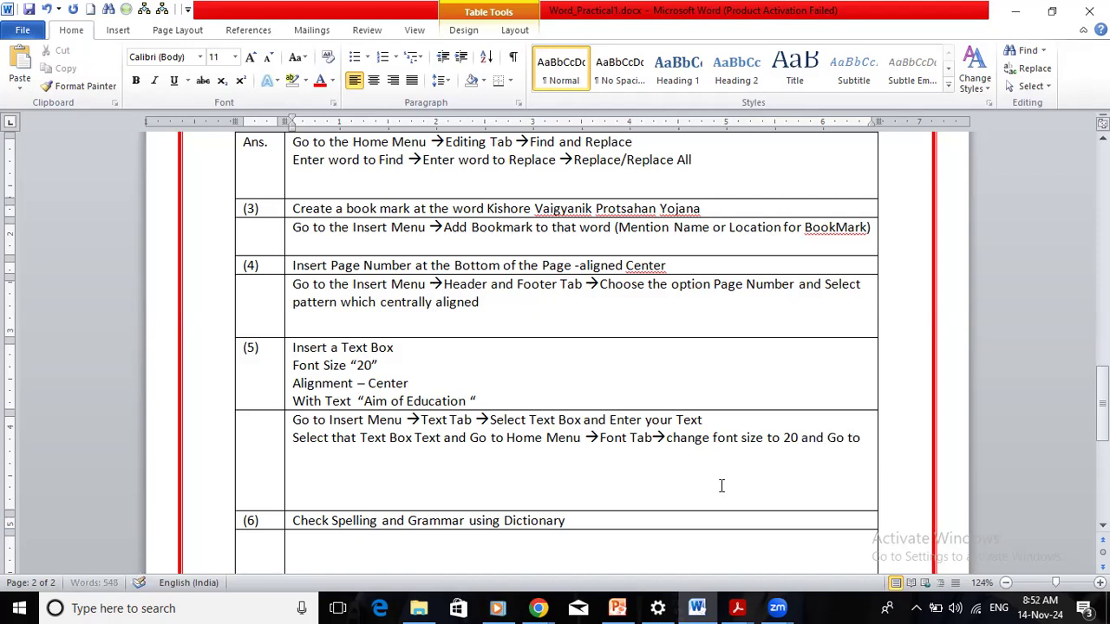
pyautogui.write(' the Paragraph tab and ')
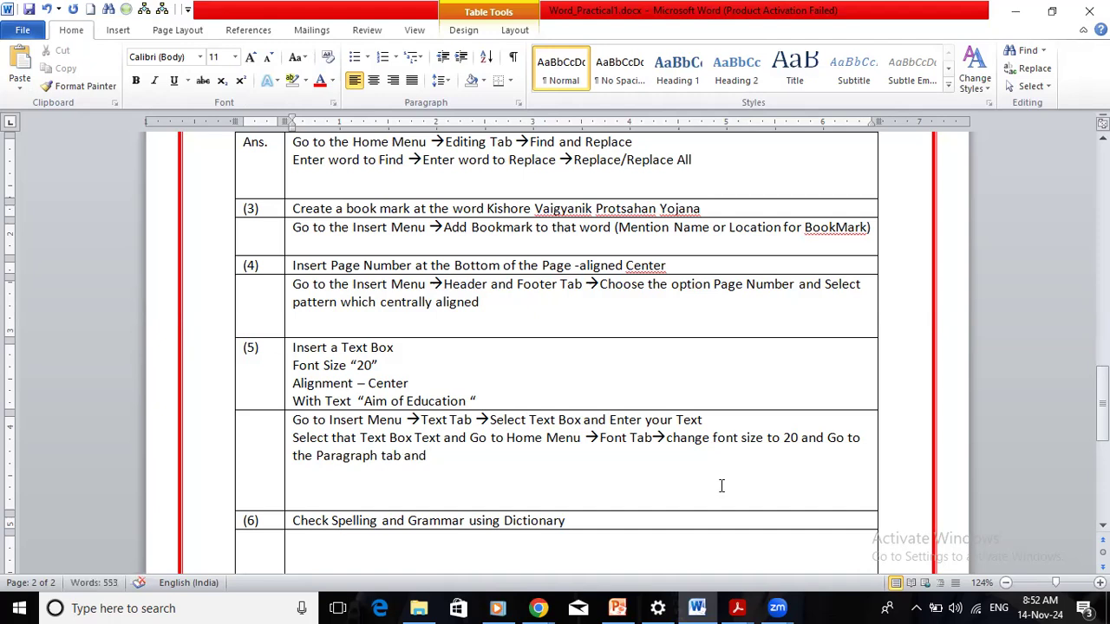
pyautogui.write('choose alighmen')
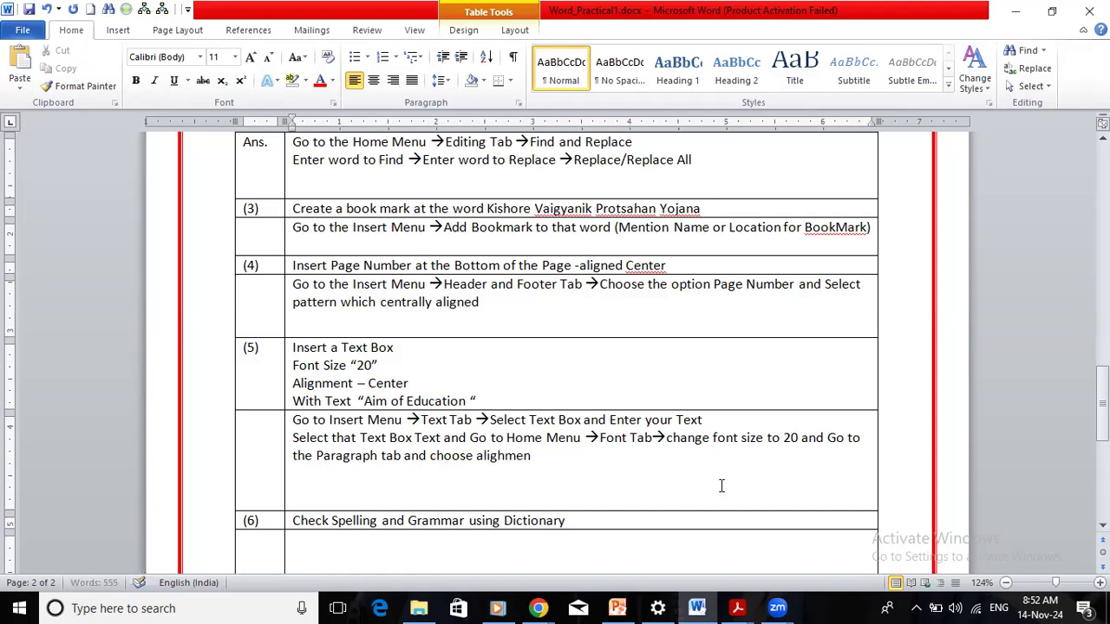
pyautogui.write('t is Center')
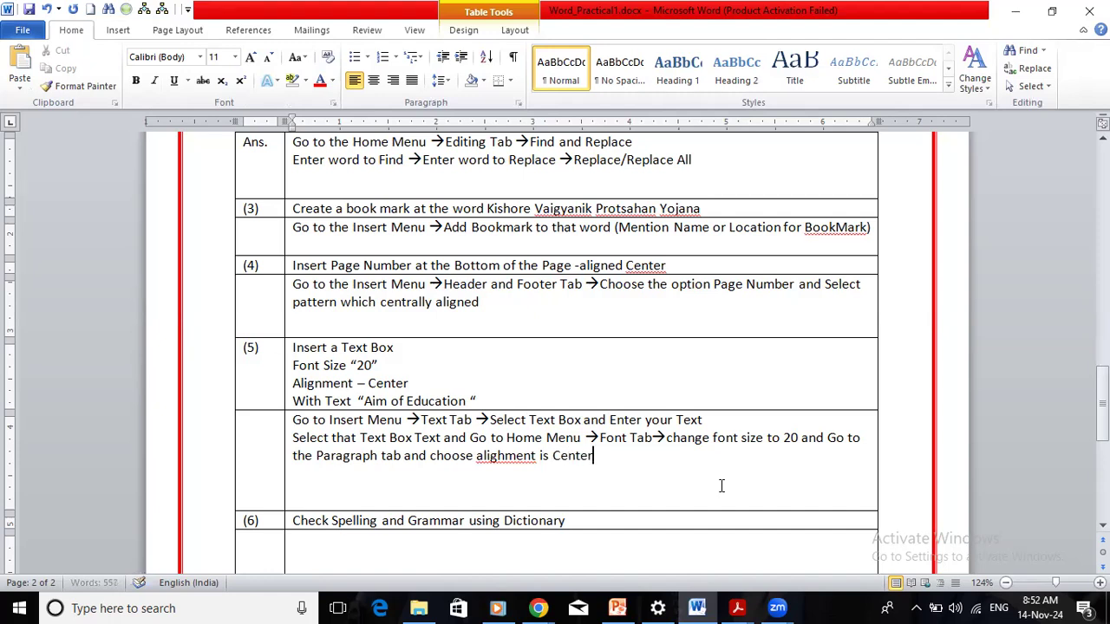
# Correct the answer's ending to "alignment is Centre ." and reduce the height of the task (5) answer row.
pyautogui.moveTo(594, 457); pyautogui.dragTo(501, 457)
pyautogui.click(501, 458)
pyautogui.press('Delete')
pyautogui.write('n')
pyautogui.press('End')
pyautogui.write('.')
pyautogui.press('BackSpace')
pyautogui.press('BackSpace')
pyautogui.press('BackSpace')
pyautogui.press('BackSpace')
pyautogui.write('entre')
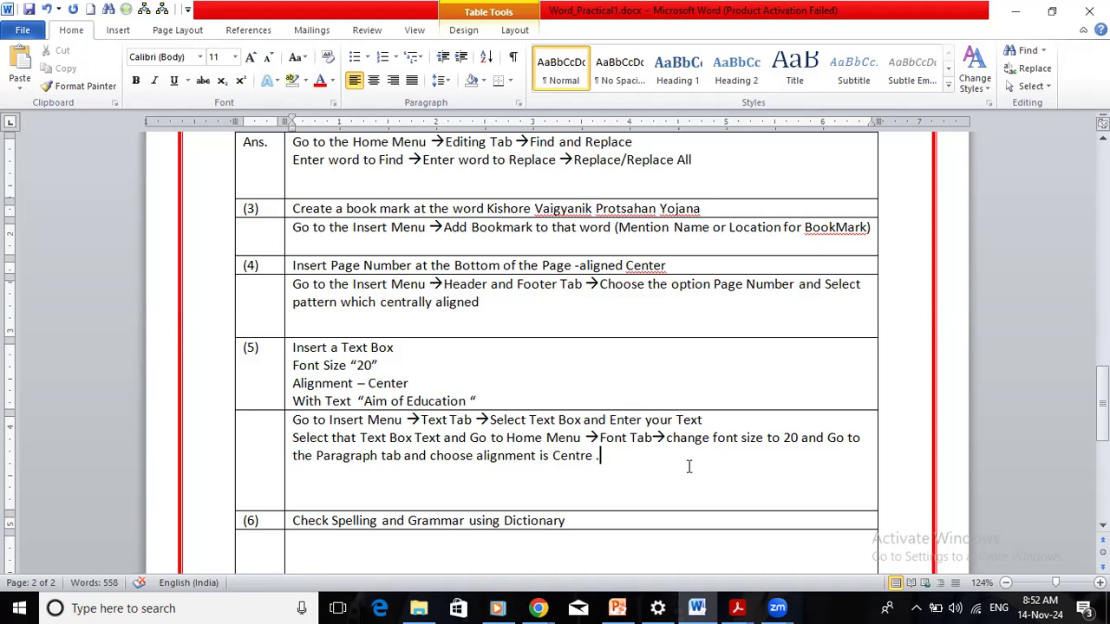
pyautogui.moveTo(552, 512); pyautogui.dragTo(550, 486)
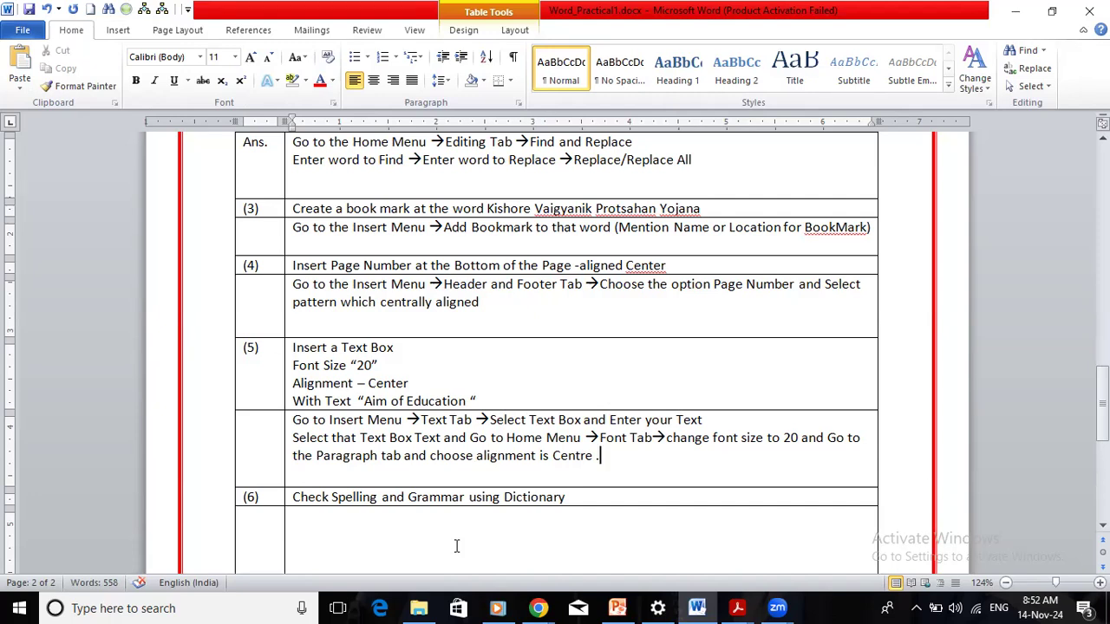
# Run the spelling and grammar check on the KVPY paragraphs, from "The Kishore Vaigyanik" to "interview marks are considered.".
pyautogui.moveTo(1103, 408); pyautogui.dragTo(1090, 194)
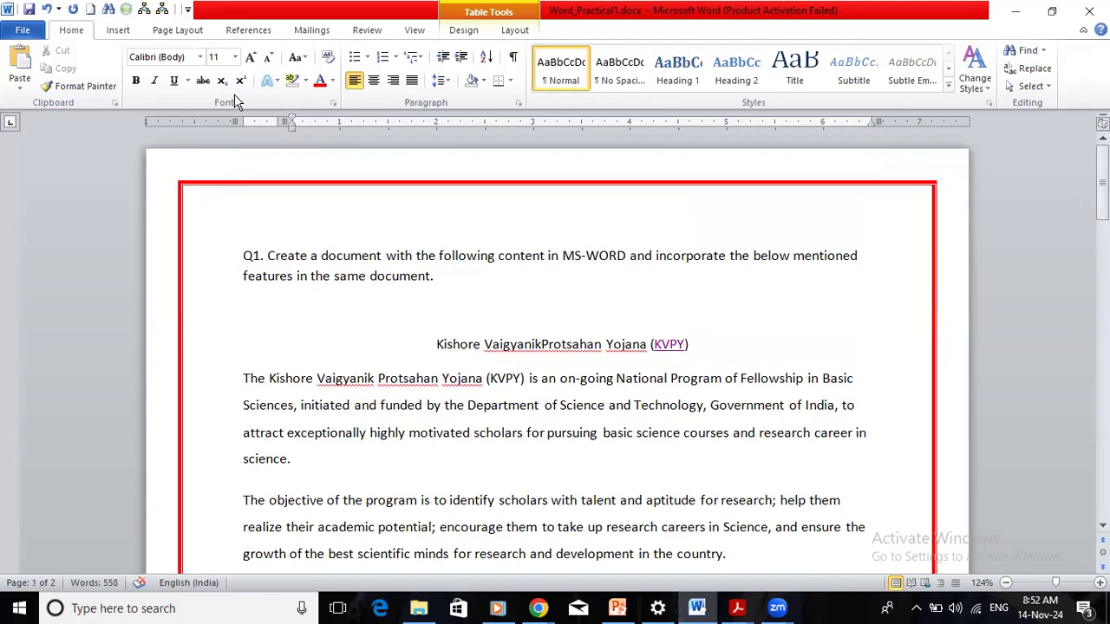
pyautogui.click(248, 30)
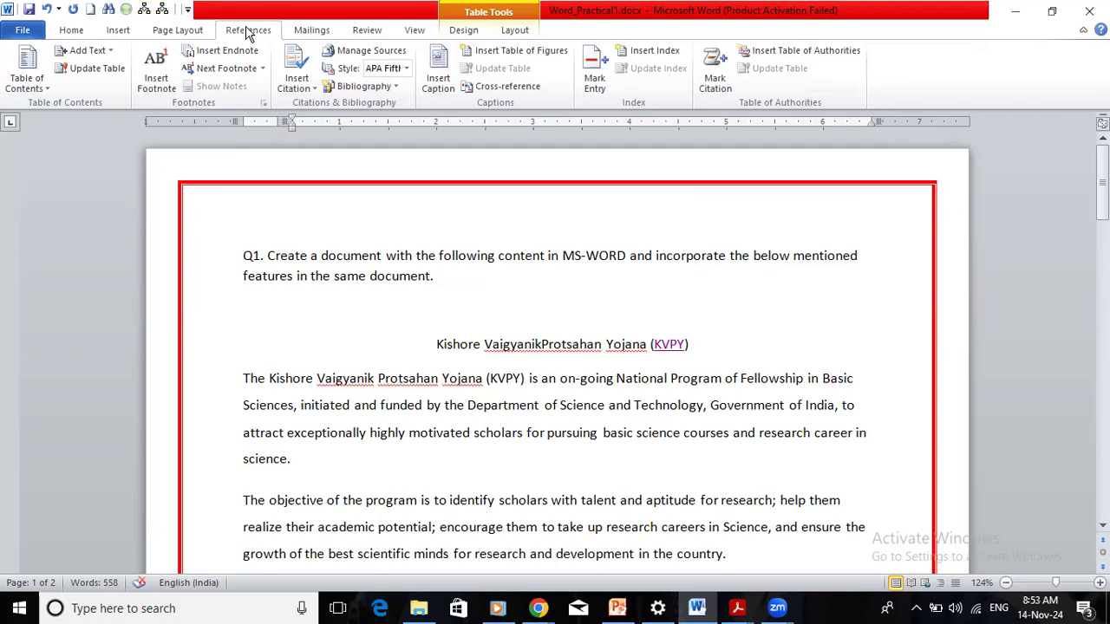
pyautogui.click(365, 33)
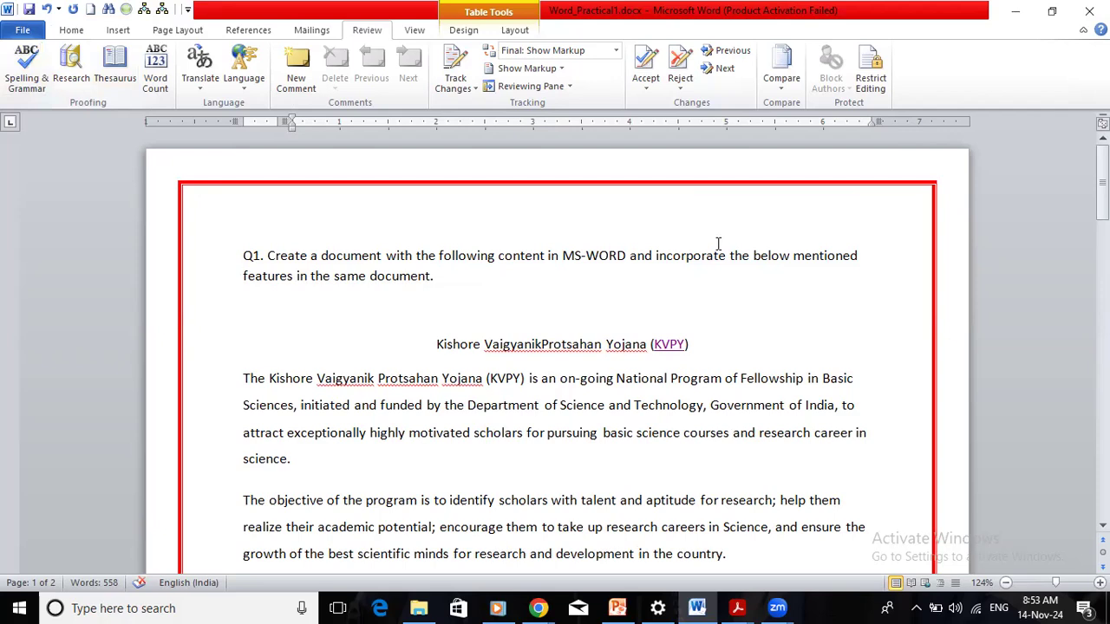
pyautogui.moveTo(1103, 178); pyautogui.dragTo(1102, 196)
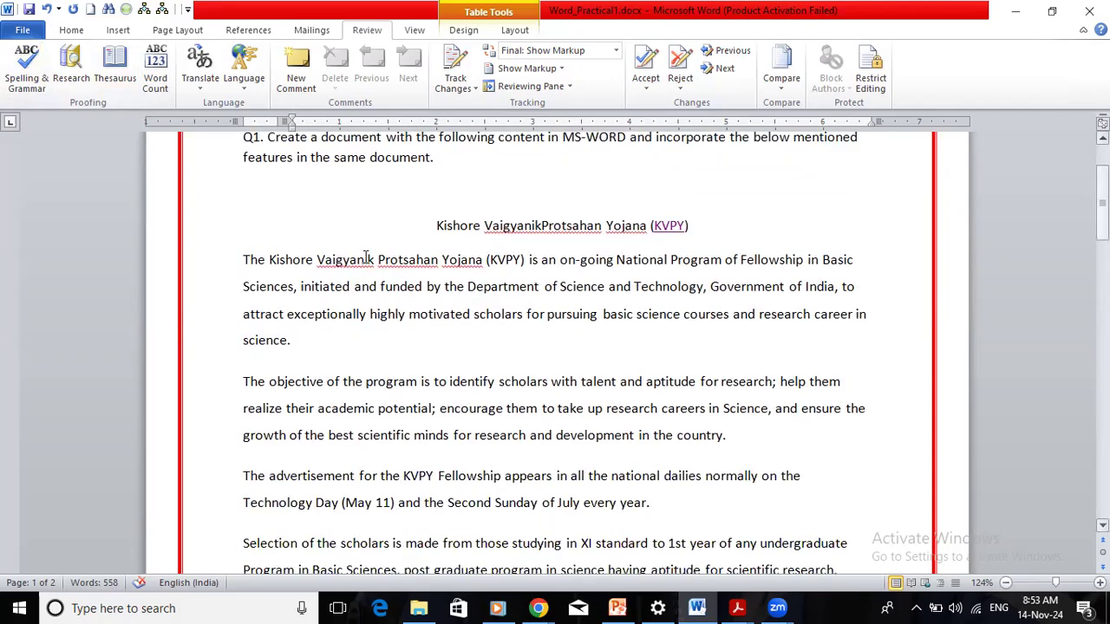
pyautogui.moveTo(241, 259); pyautogui.dragTo(751, 349)
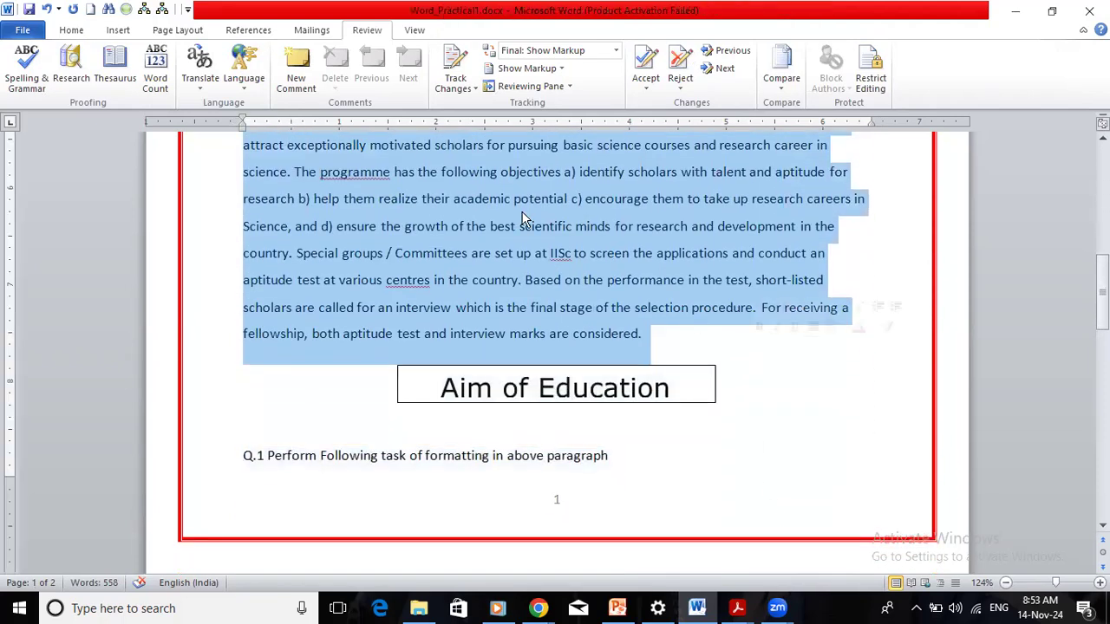
pyautogui.click(26, 82)
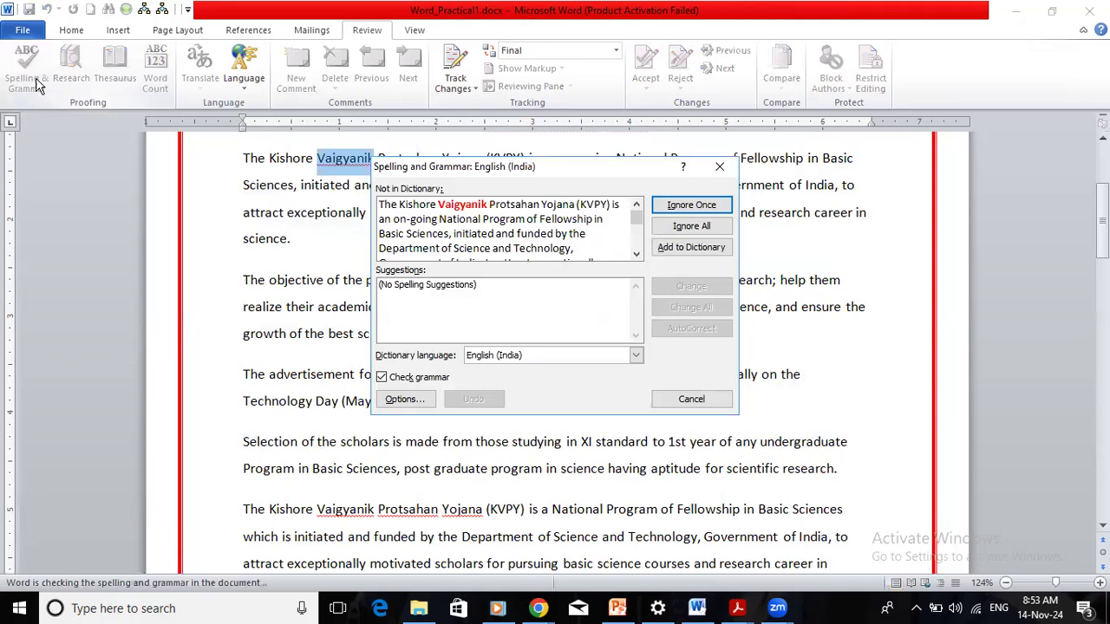
# Examine the full paragraph containing the flagged word in the Spelling and Grammar dialog.
pyautogui.click(636, 254)
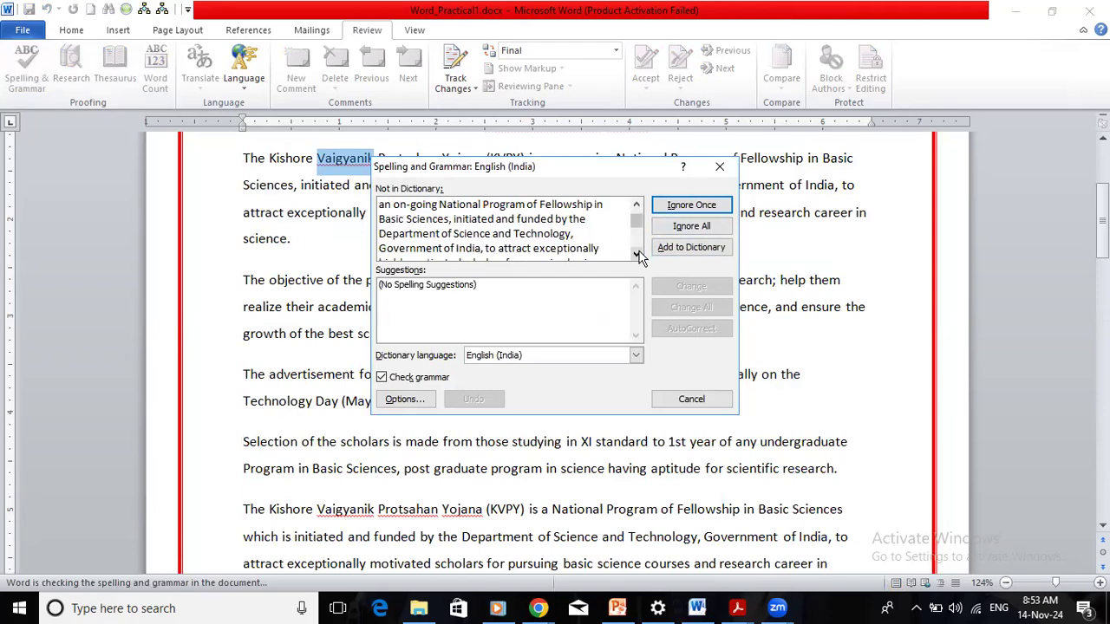
pyautogui.click(636, 254)
pyautogui.click(637, 254)
pyautogui.click(636, 254)
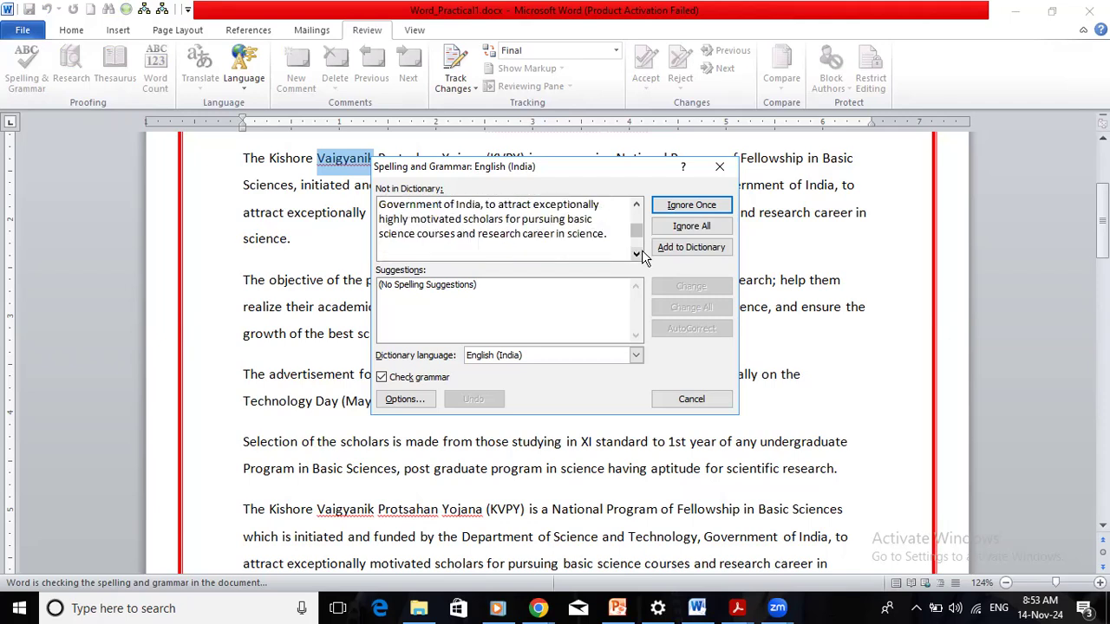
pyautogui.click(636, 254)
pyautogui.click(637, 254)
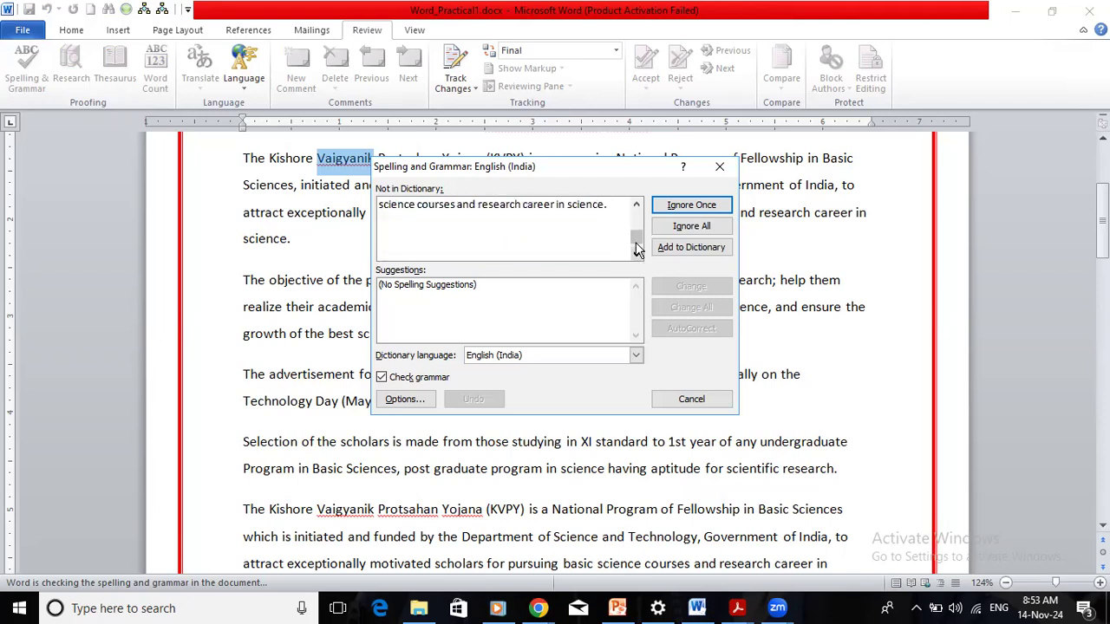
pyautogui.click(637, 209)
pyautogui.click(637, 209)
pyautogui.click(637, 209)
pyautogui.click(636, 209)
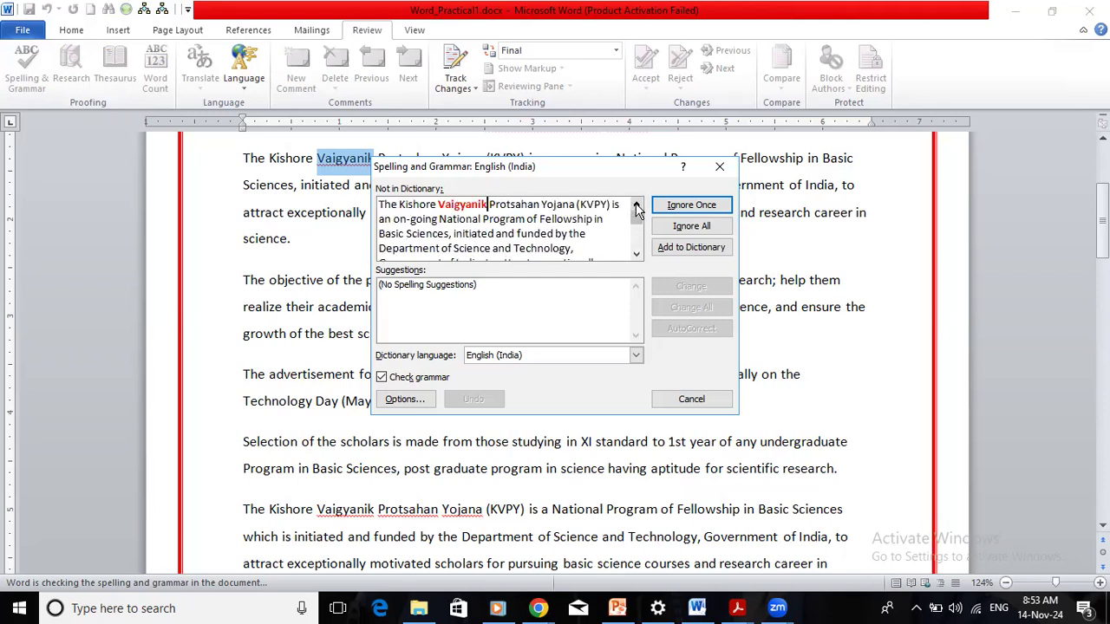
# Ignore all occurrences of "Vaigyanik", close the spelling check and return to the task (6) answer row.
pyautogui.click(686, 227)
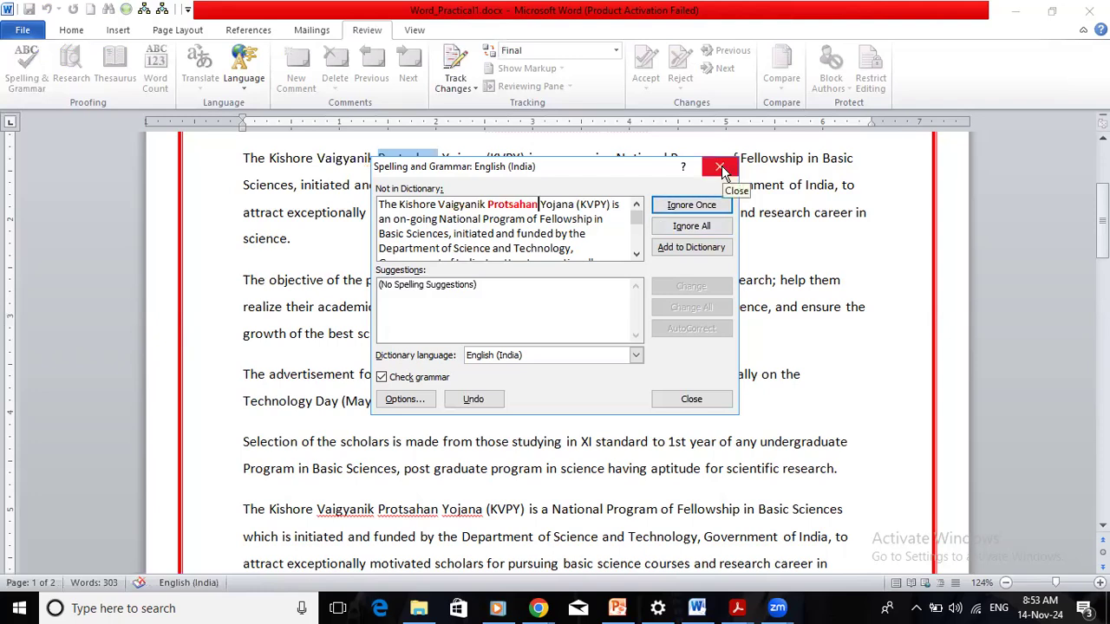
pyautogui.click(694, 399)
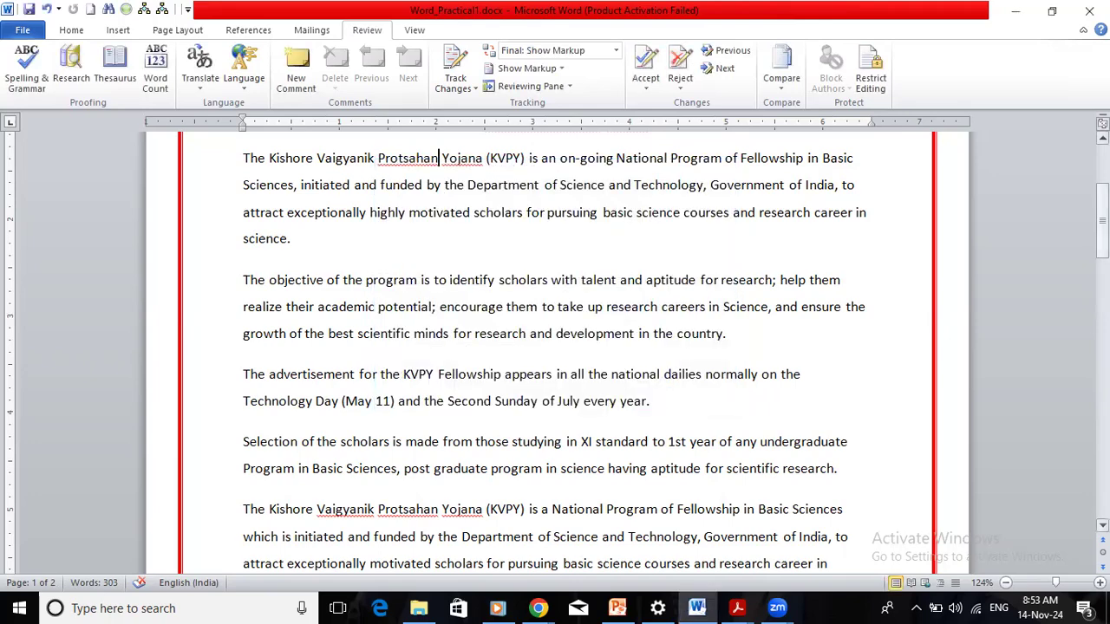
pyautogui.moveTo(1102, 234); pyautogui.dragTo(1102, 435)
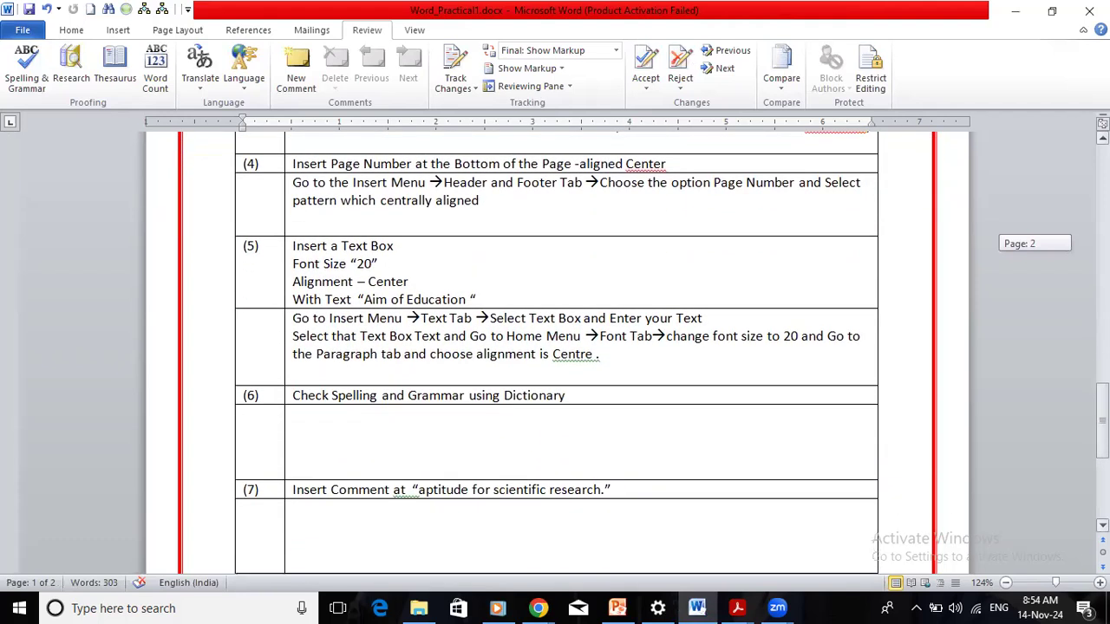
# Begin the task (6) answer with "Select The Paragraph →Go to the Review Menu →".
pyautogui.click(617, 431)
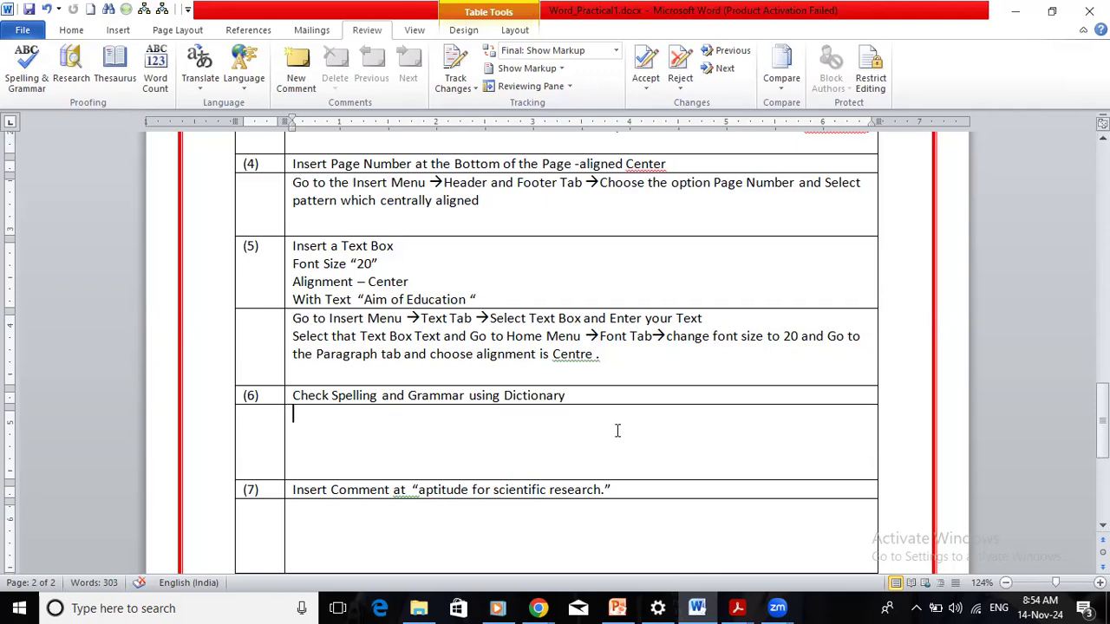
pyautogui.write('Select The Para')
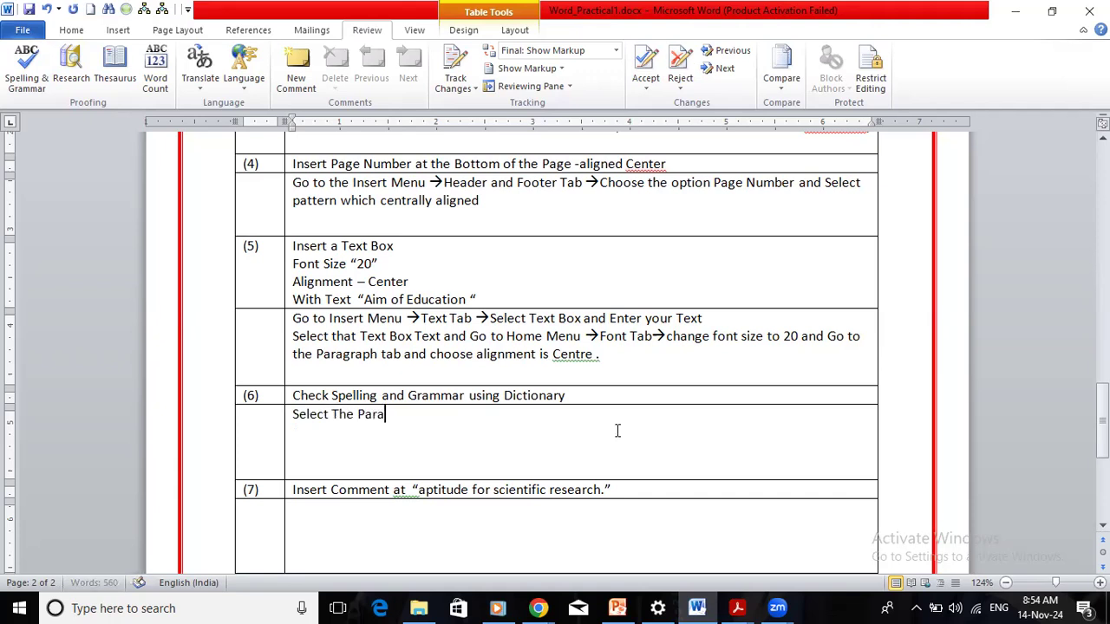
pyautogui.write('graph')
pyautogui.write(' -->')
pyautogui.write('Go to ')
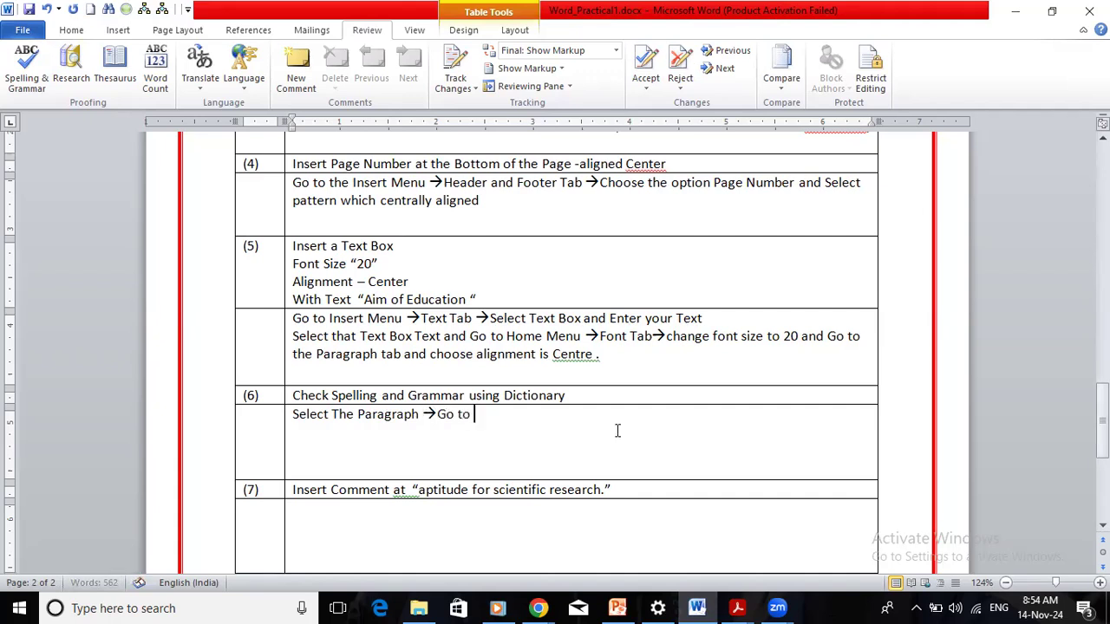
pyautogui.write('the Review M')
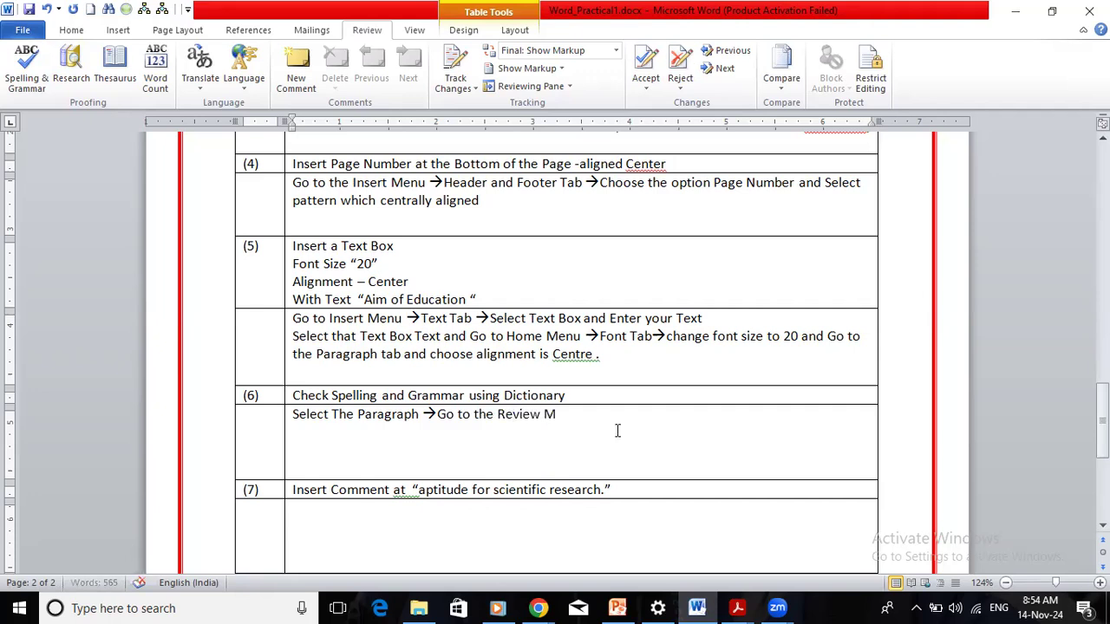
pyautogui.write('enu -->')
# Continue the task (6) answer with "Choose option Spelling and Grammer".
pyautogui.write('Chhose')
pyautogui.press('BackSpace')
pyautogui.press('BackSpace')
pyautogui.press('BackSpace')
pyautogui.press('BackSpace')
pyautogui.write('oose option Spell')
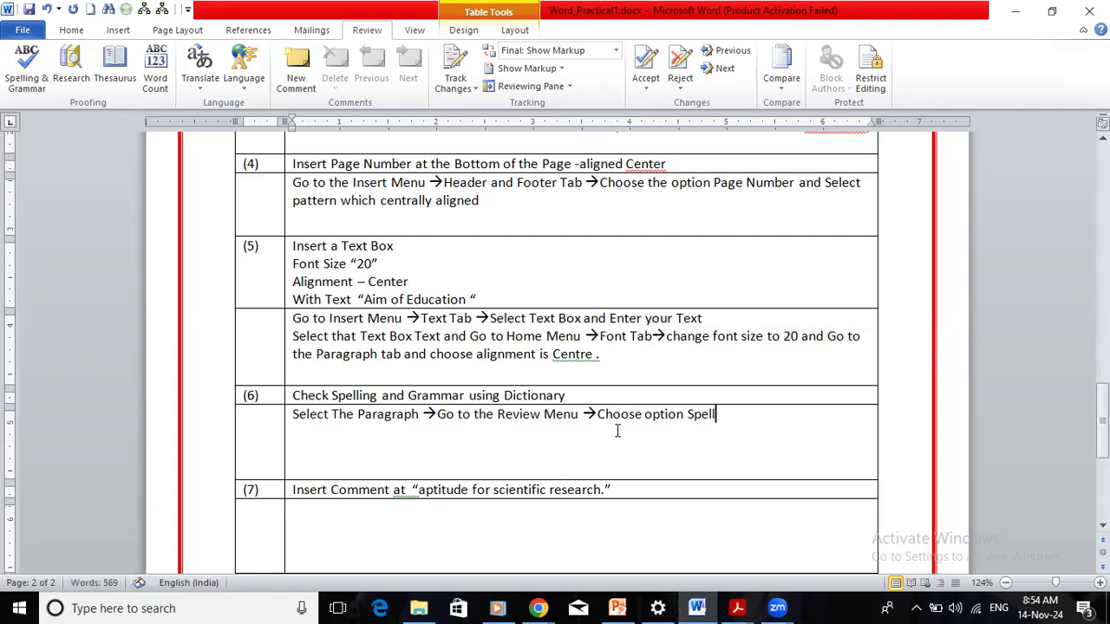
pyautogui.write('ing and Grammer')
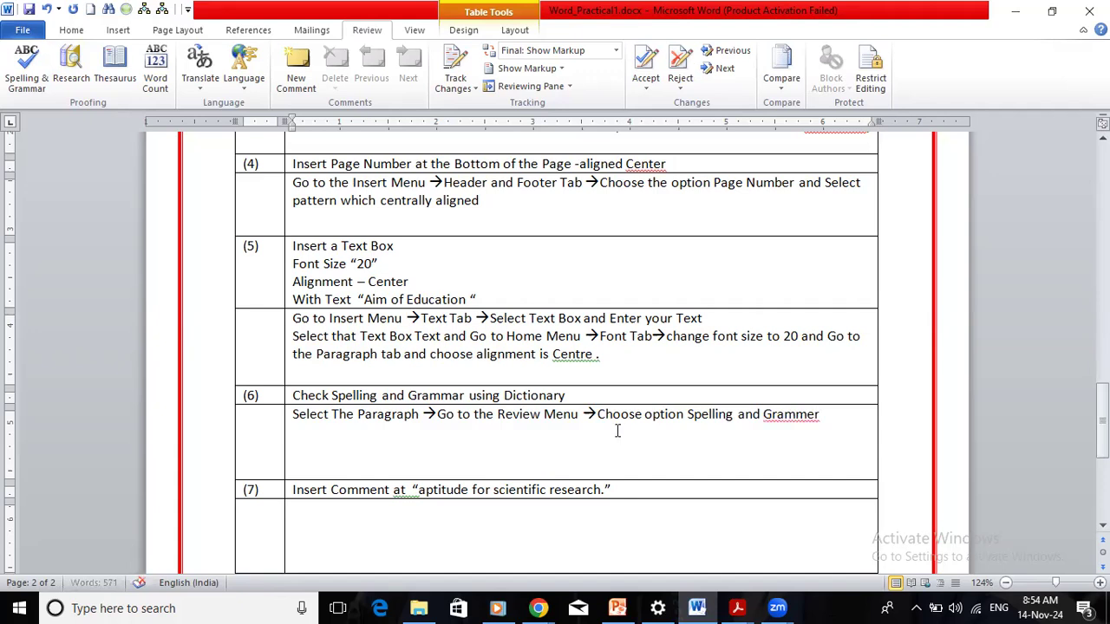
# End the task (6) answer with "or click short cut Key F7" and reduce the height of its row.
pyautogui.write(' or cl')
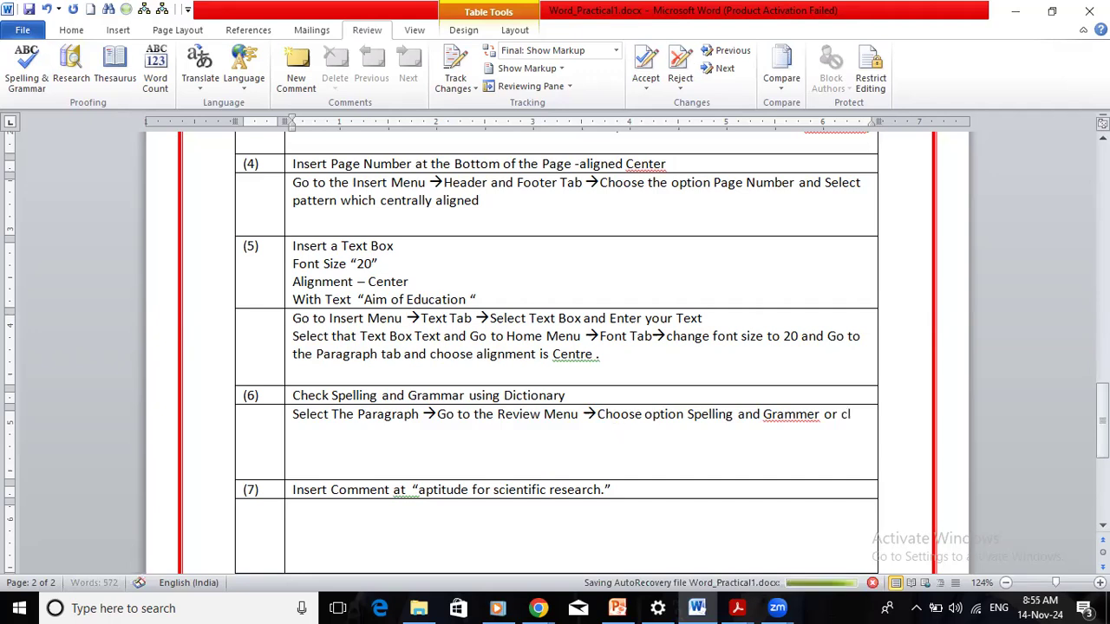
pyautogui.write('ick short ')
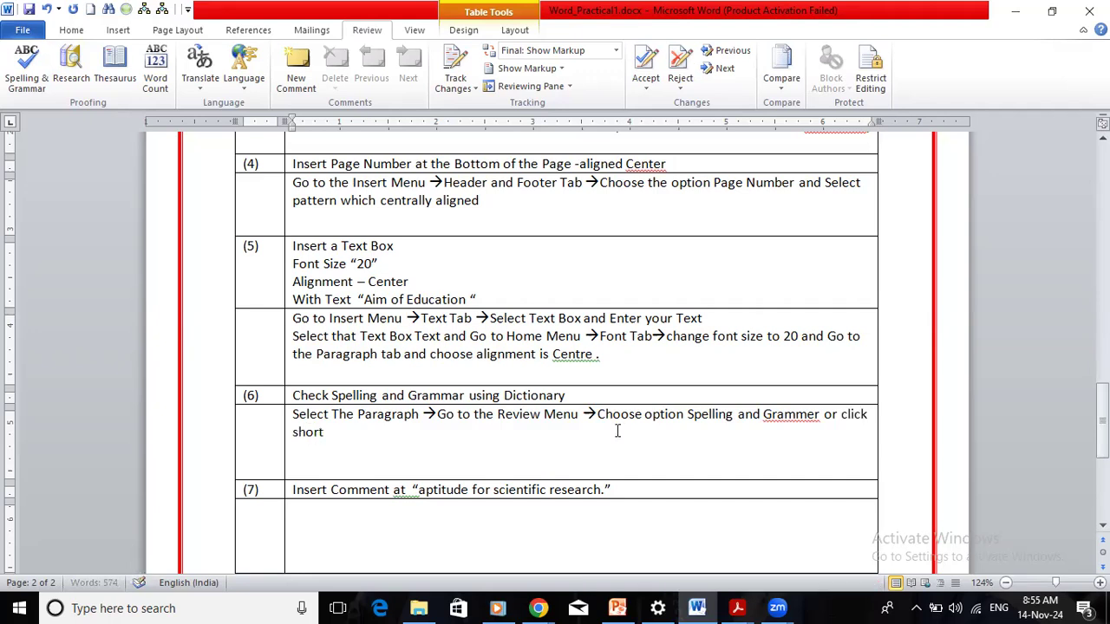
pyautogui.write('cut Key F&')
pyautogui.press('BackSpace')
pyautogui.write('7')
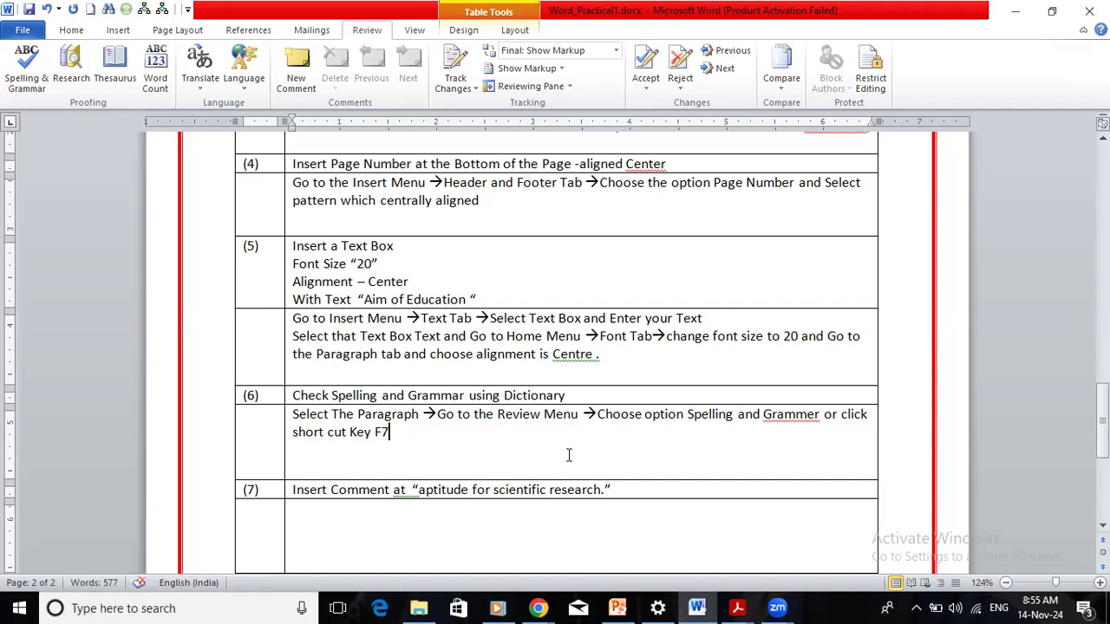
pyautogui.moveTo(510, 480); pyautogui.dragTo(508, 453)
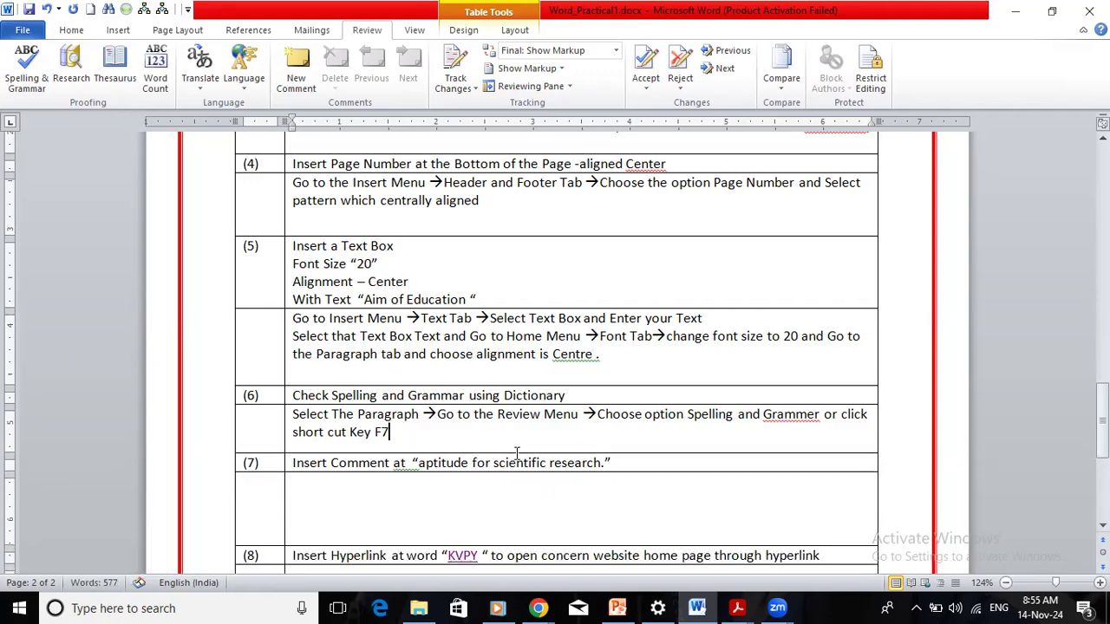
# Begin the task (7) answer with "→Go to Home Menu Editing Tab Find that Word".
pyautogui.click(554, 510)
pyautogui.write('→Go to Home Menu Editi')
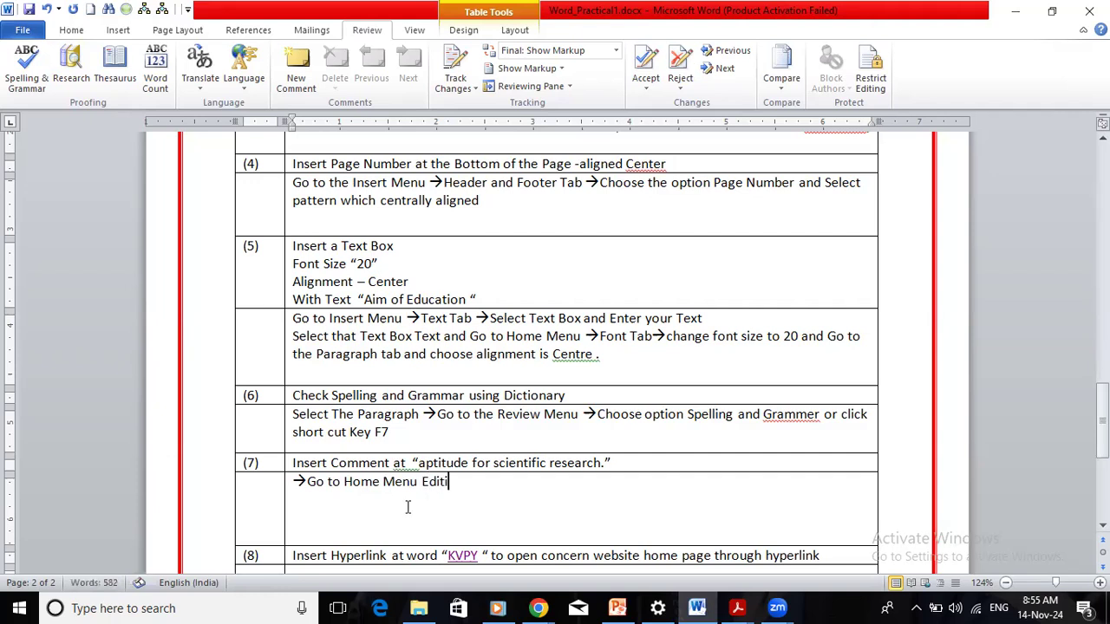
pyautogui.write('ng Tab Find')
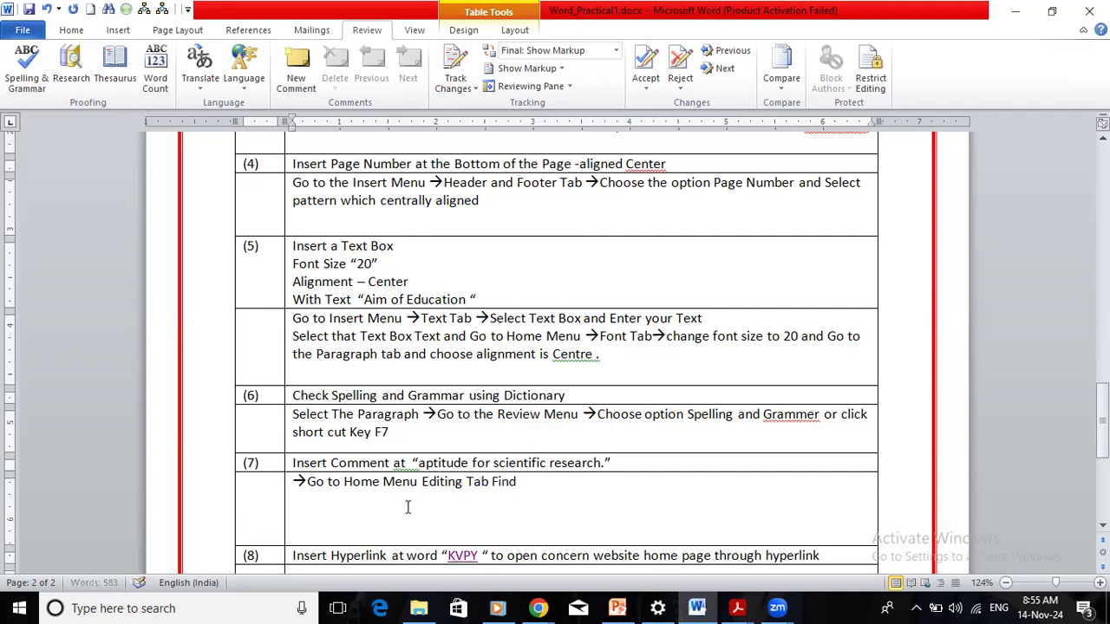
pyautogui.write(' that Word')
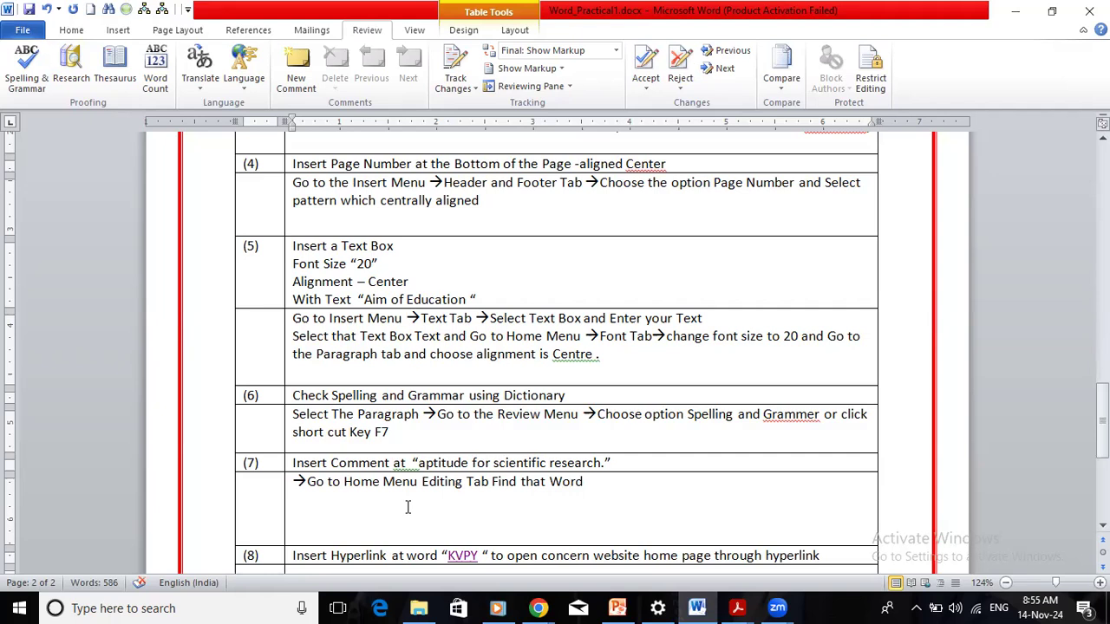
pyautogui.write('>')
pyautogui.press('BackSpace')
# Search the document for "aptitude for scientific research", taken from the task (7) question.
pyautogui.moveTo(417, 462); pyautogui.dragTo(579, 462)
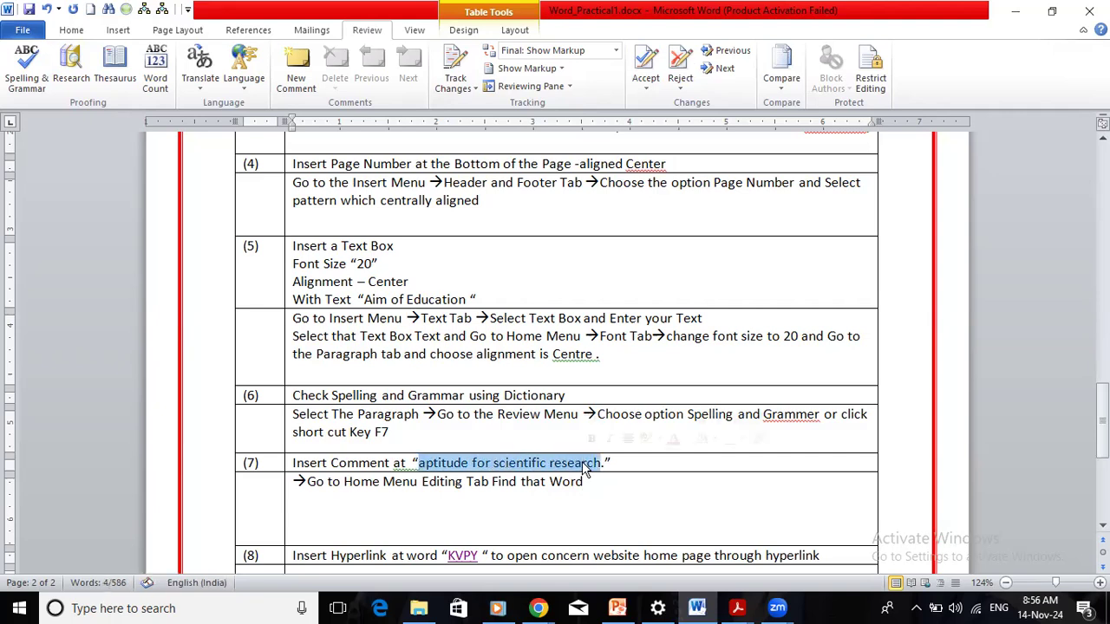
pyautogui.click(71, 31)
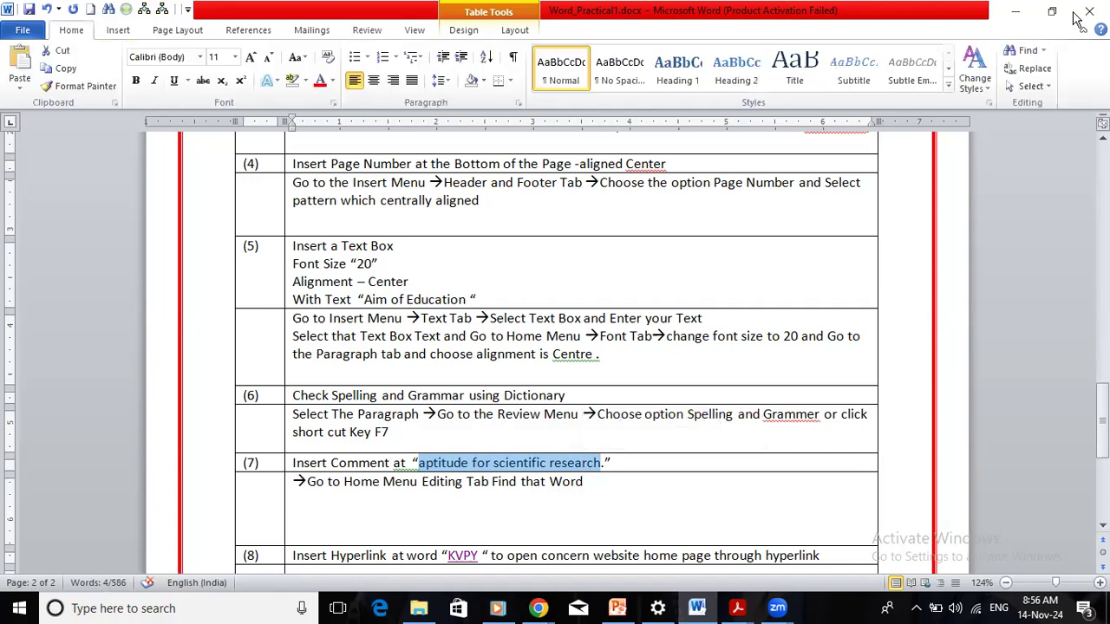
pyautogui.click(1027, 50)
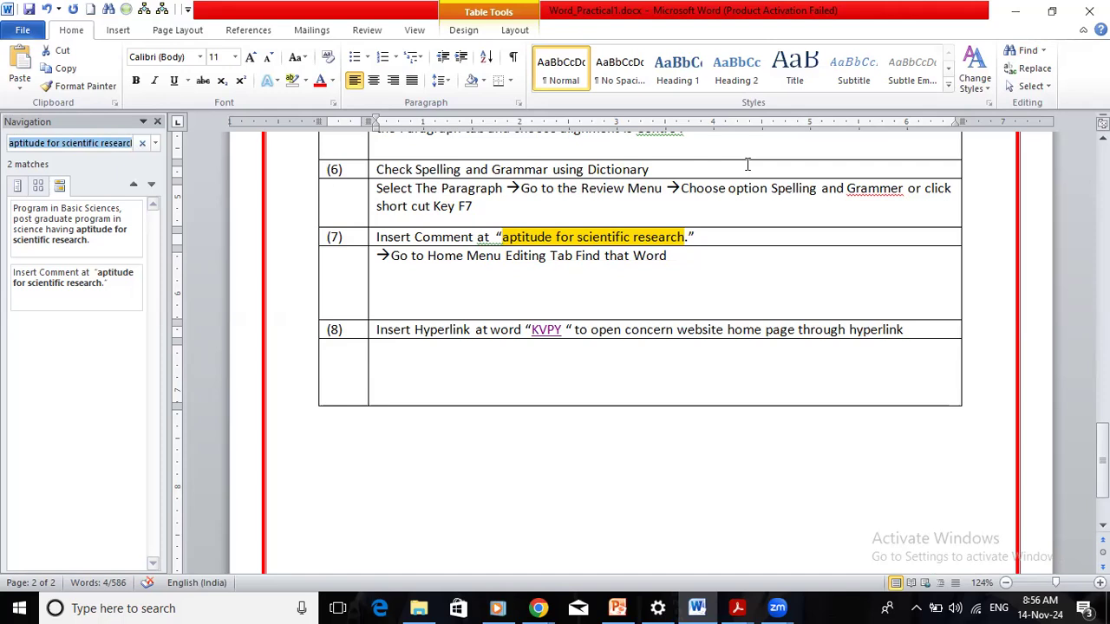
pyautogui.click(804, 270)
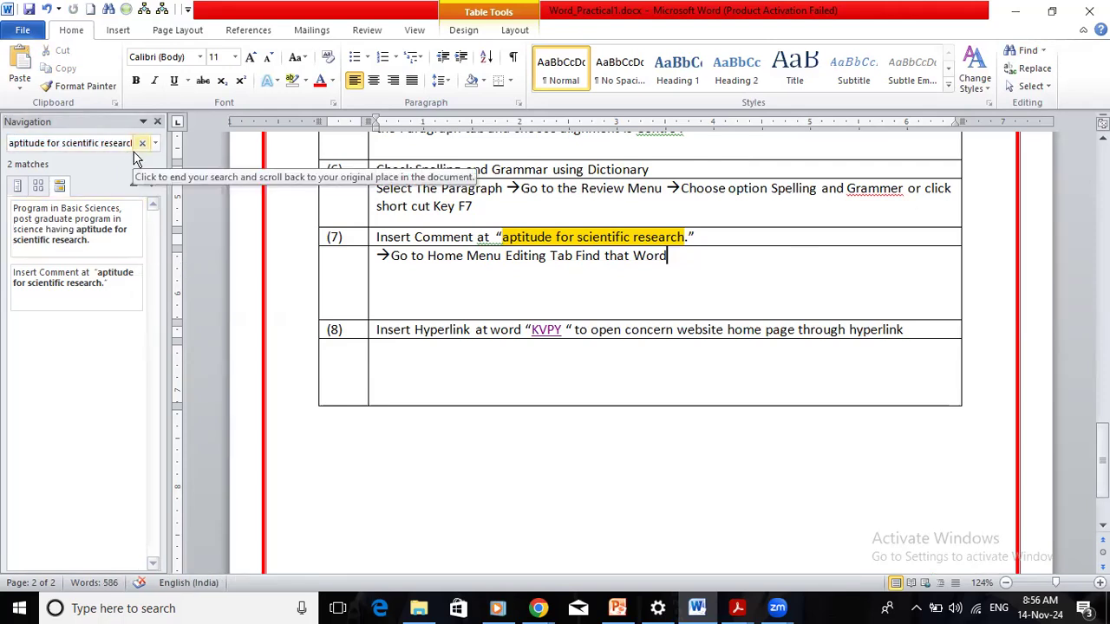
pyautogui.click(154, 144)
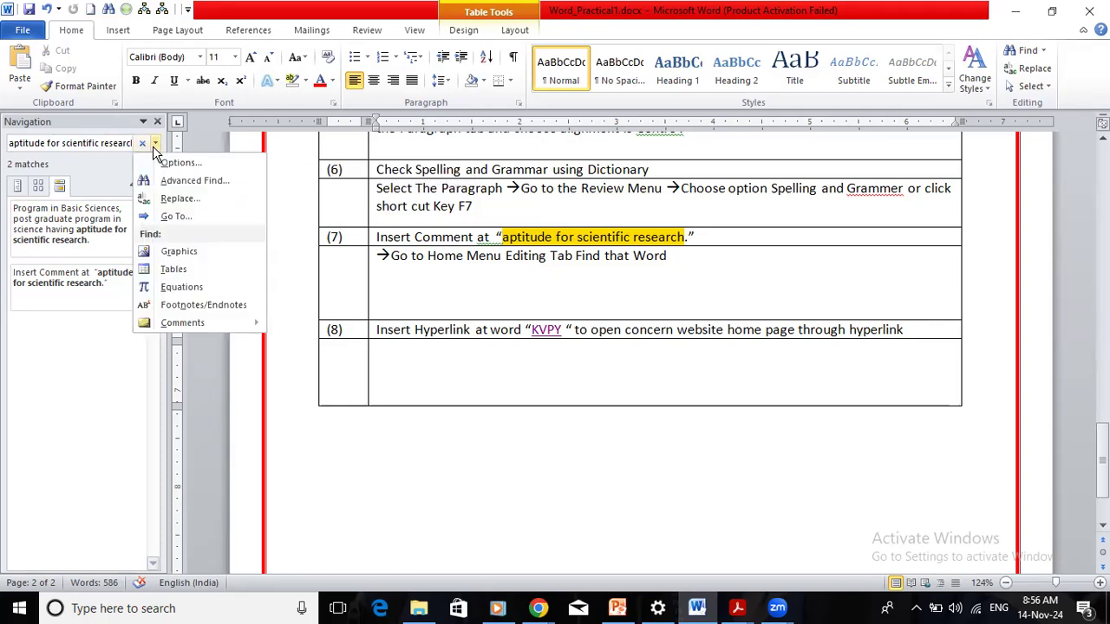
pyautogui.click(169, 217)
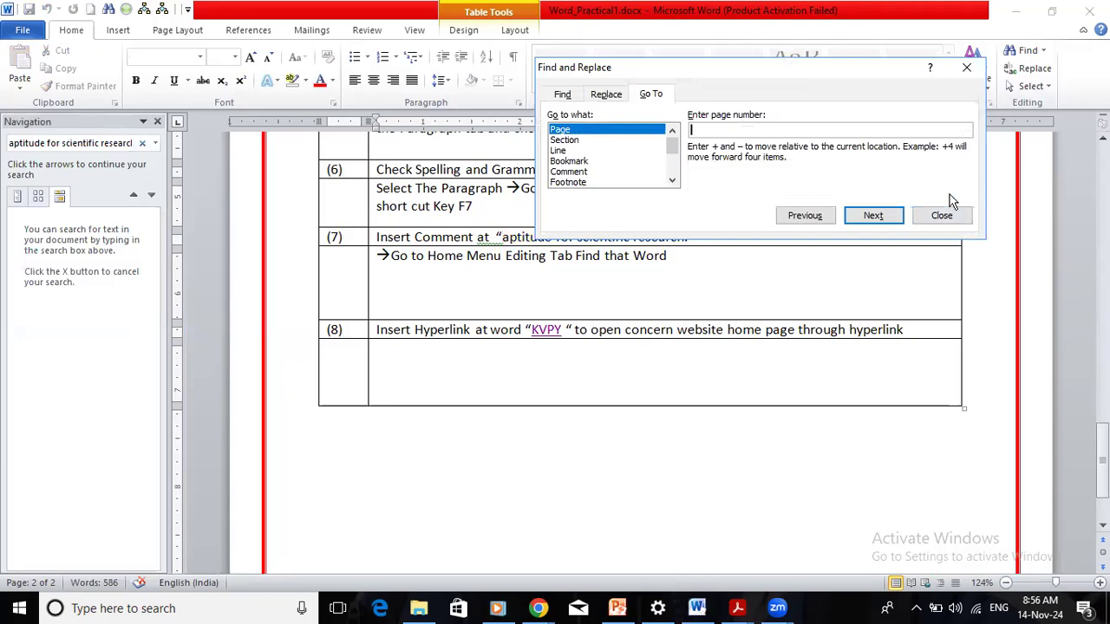
pyautogui.click(941, 215)
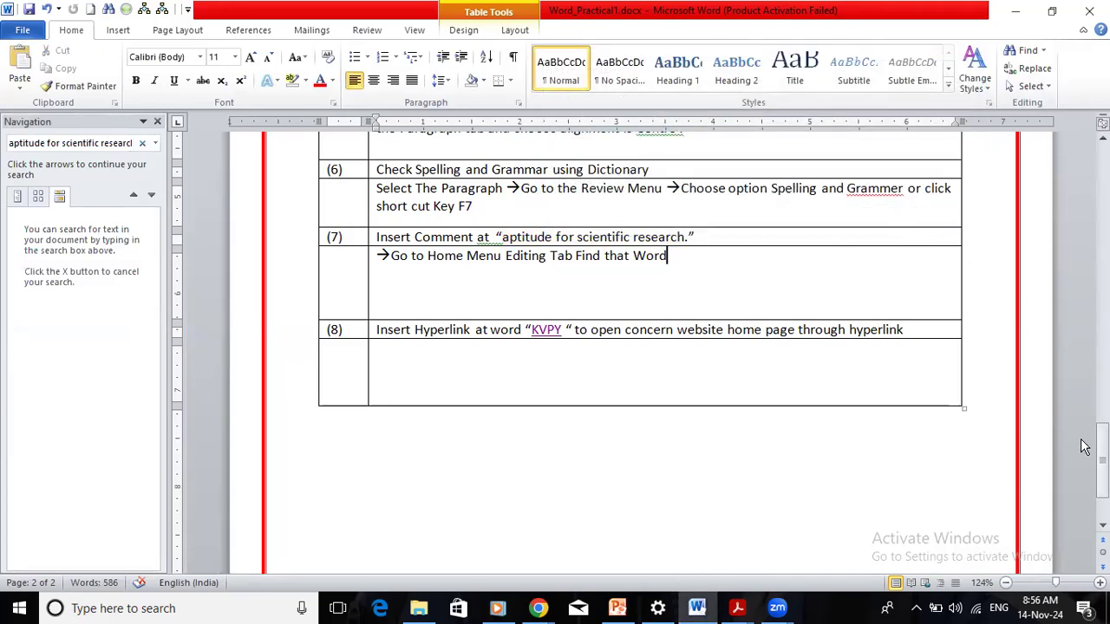
# Attach a new comment to "aptitude for scientific research." at the end of the paragraph on the selection of scholars.
pyautogui.moveTo(1103, 447); pyautogui.dragTo(1079, 290)
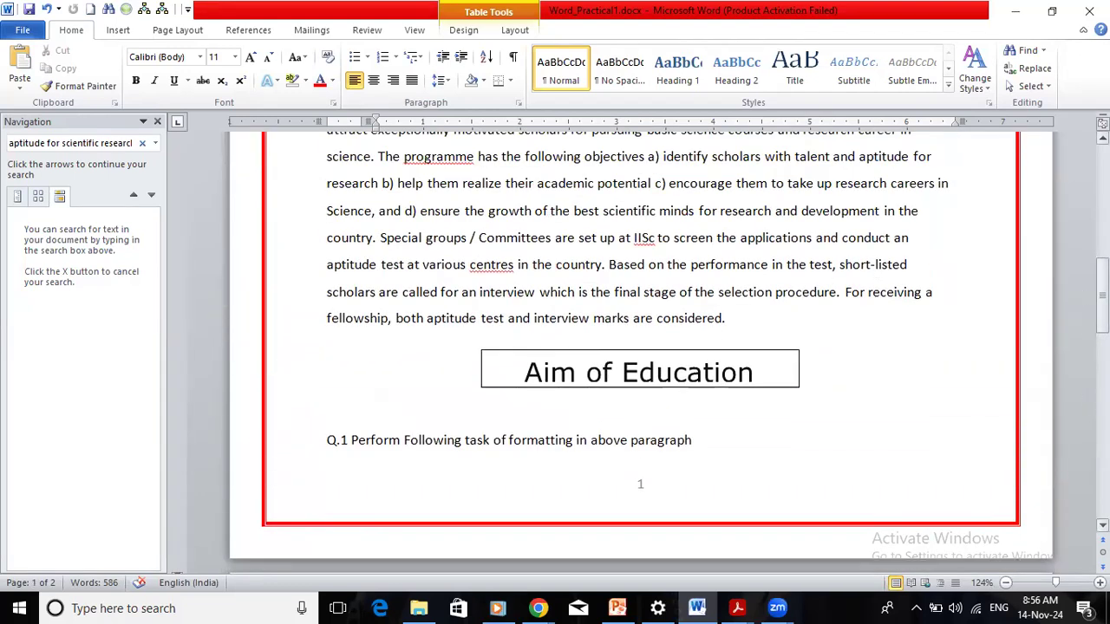
pyautogui.moveTo(1102, 286); pyautogui.dragTo(1103, 257)
pyautogui.moveTo(733, 222); pyautogui.dragTo(915, 224)
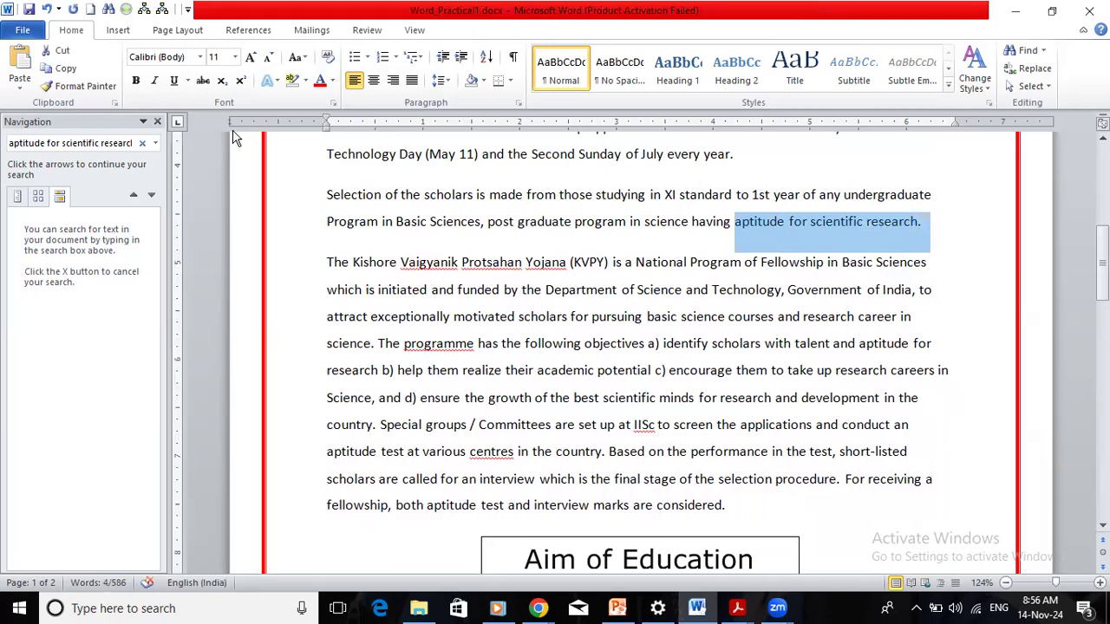
pyautogui.click(117, 30)
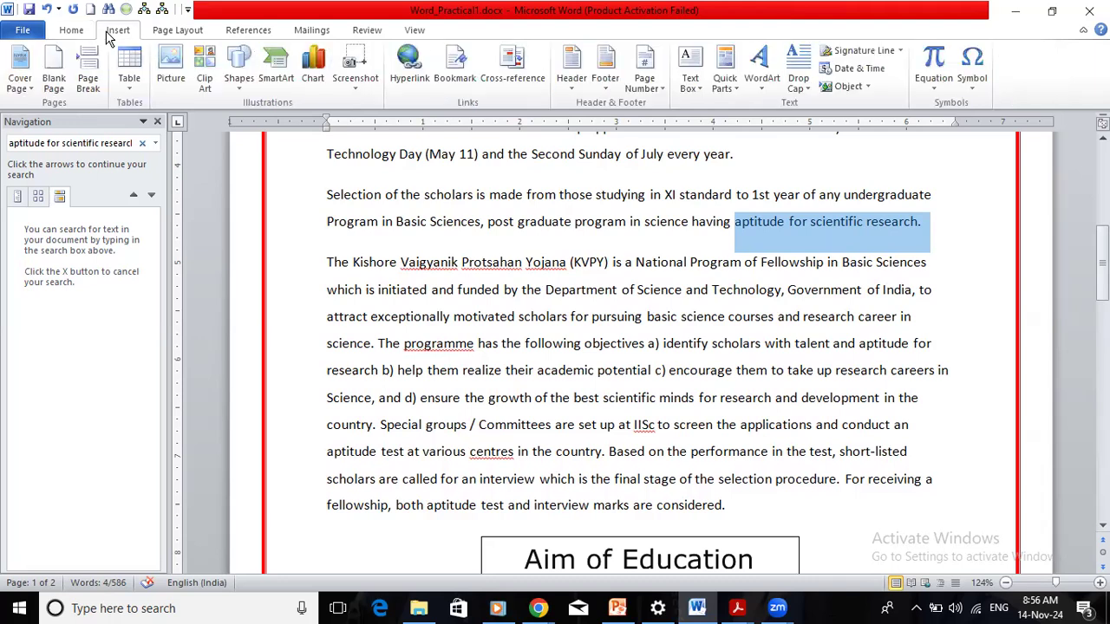
pyautogui.click(247, 30)
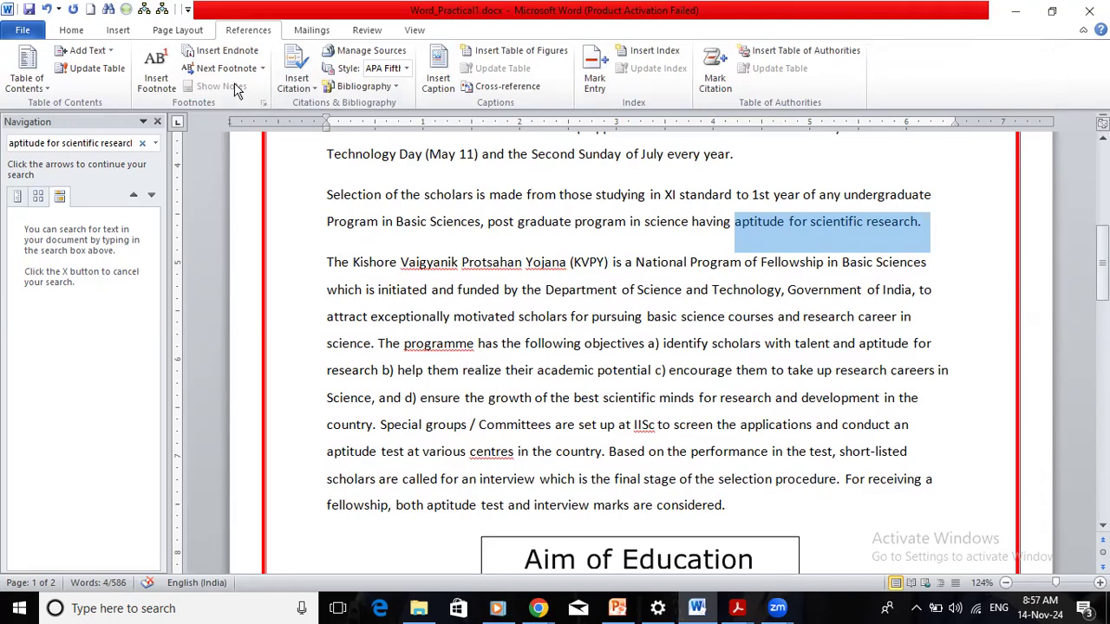
pyautogui.click(307, 31)
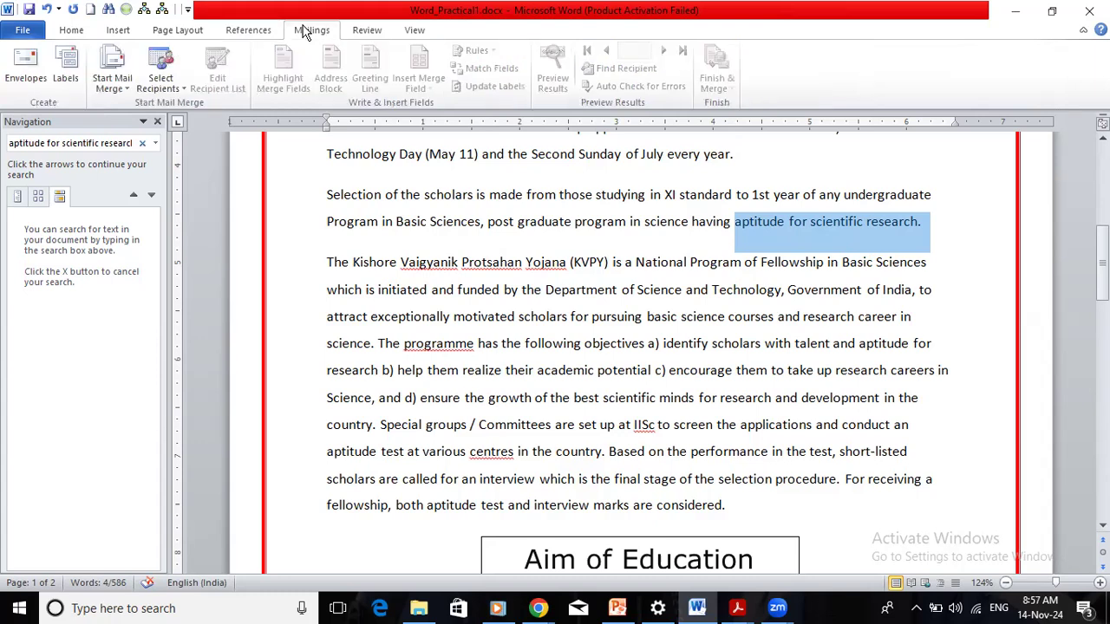
pyautogui.click(179, 38)
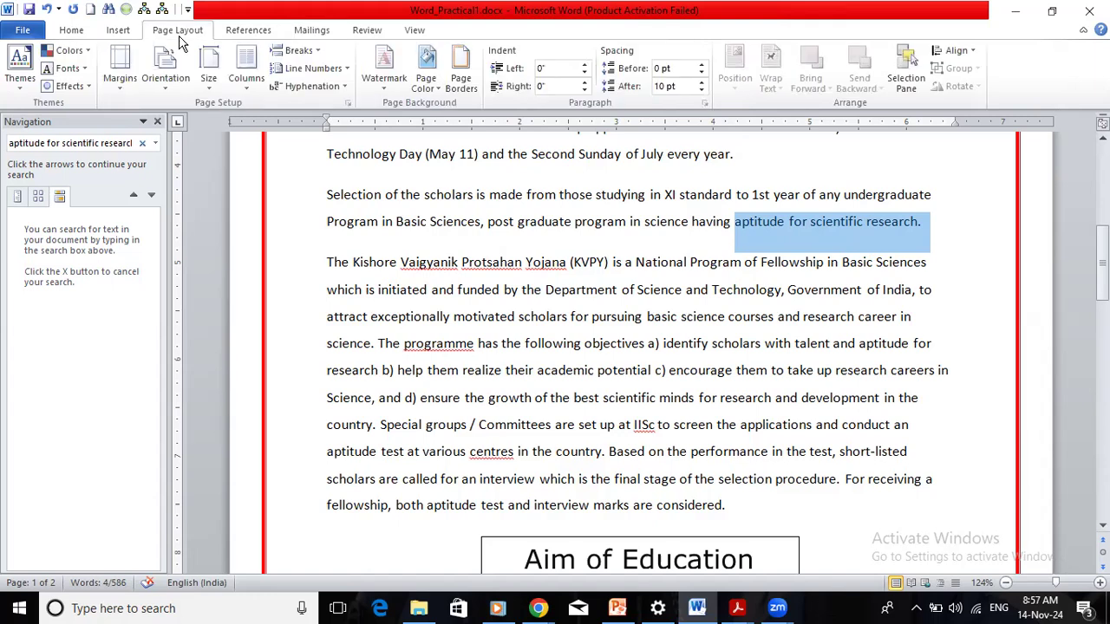
pyautogui.click(120, 31)
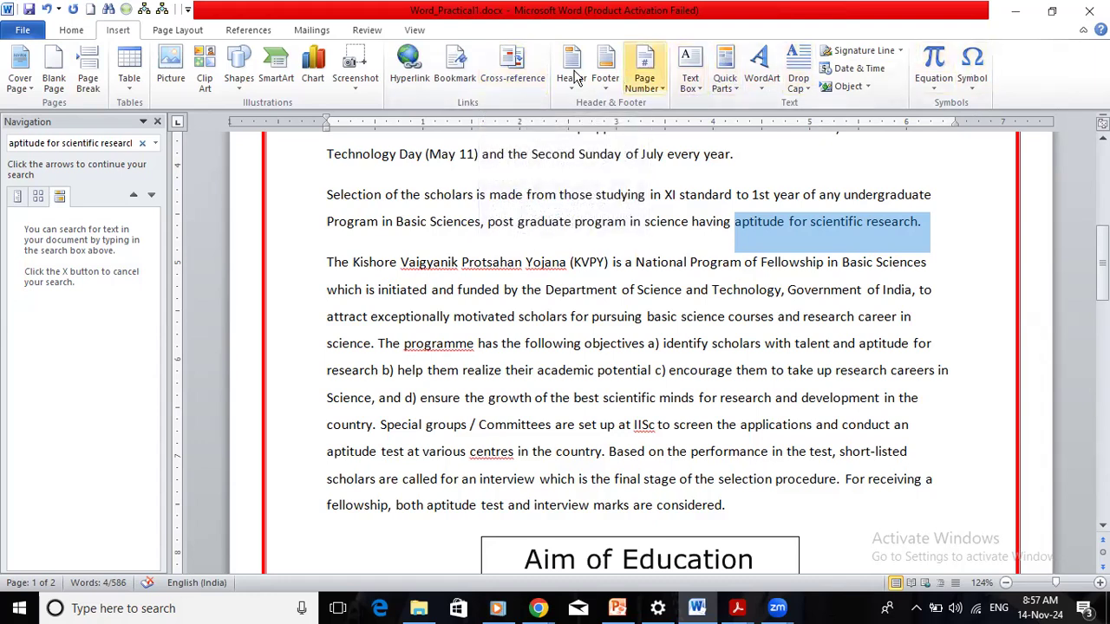
pyautogui.click(412, 30)
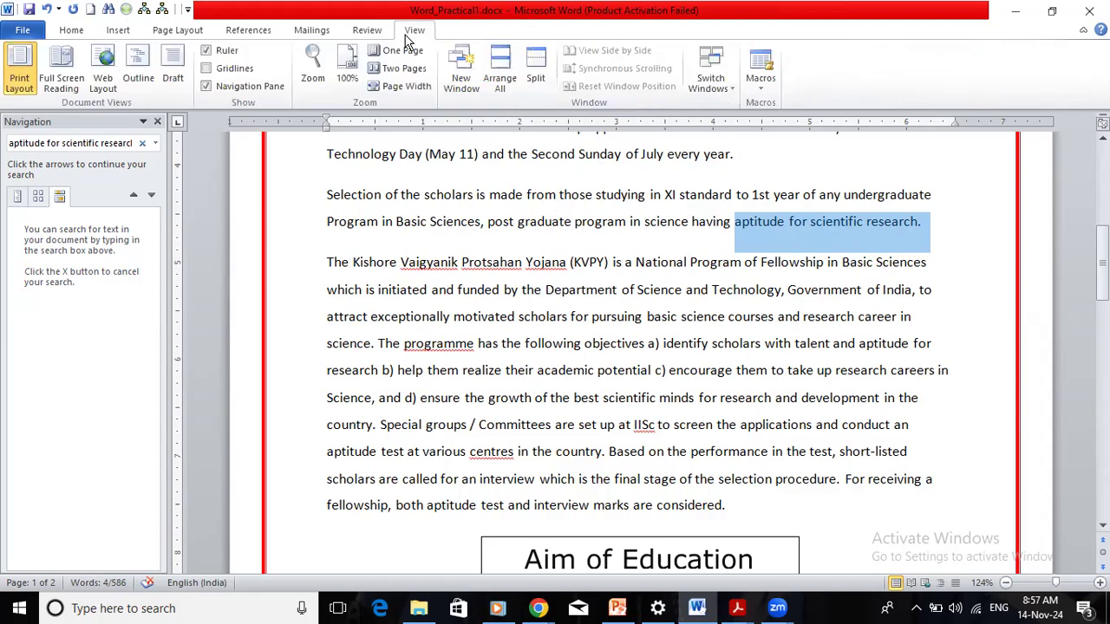
pyautogui.click(361, 31)
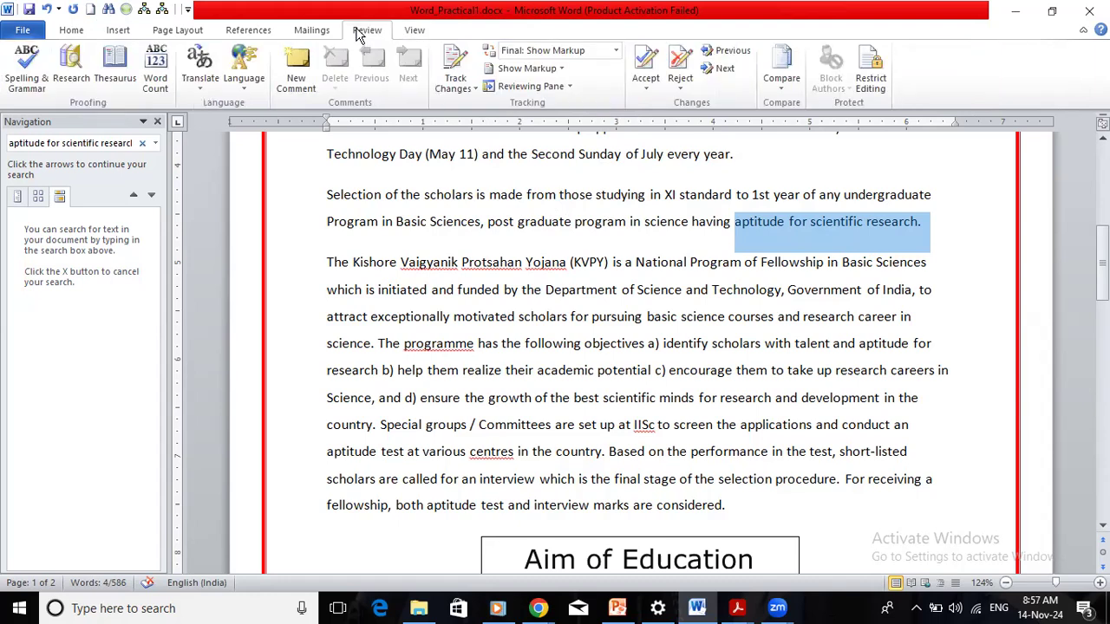
pyautogui.click(295, 78)
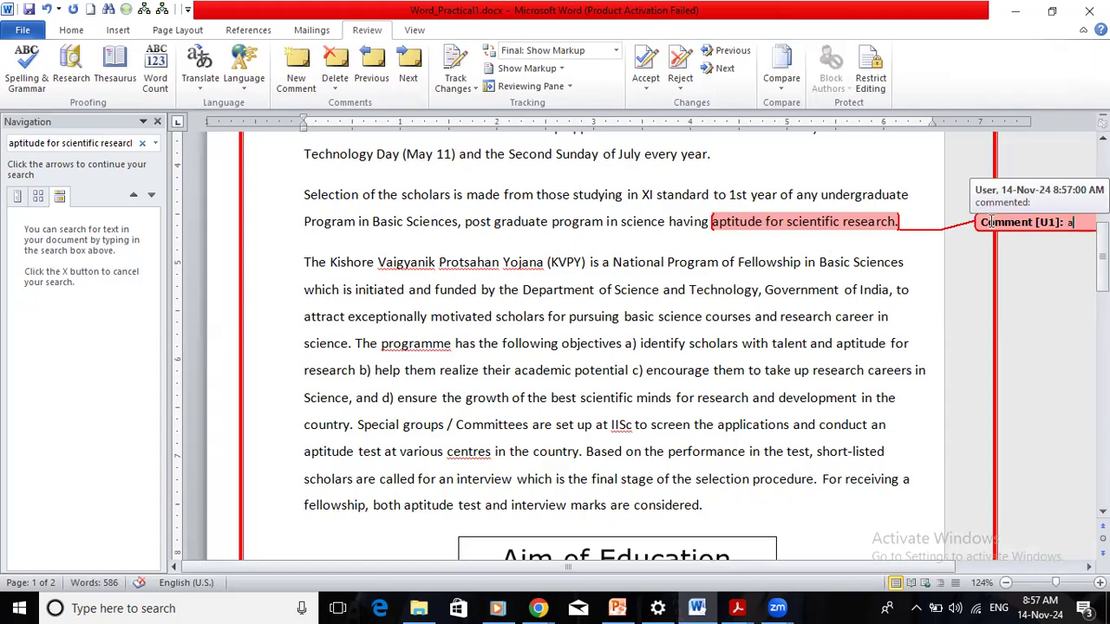
# Replace the comment's stray text with "This thing talking as a R&D".
pyautogui.moveTo(1102, 260); pyautogui.dragTo(1102, 265)
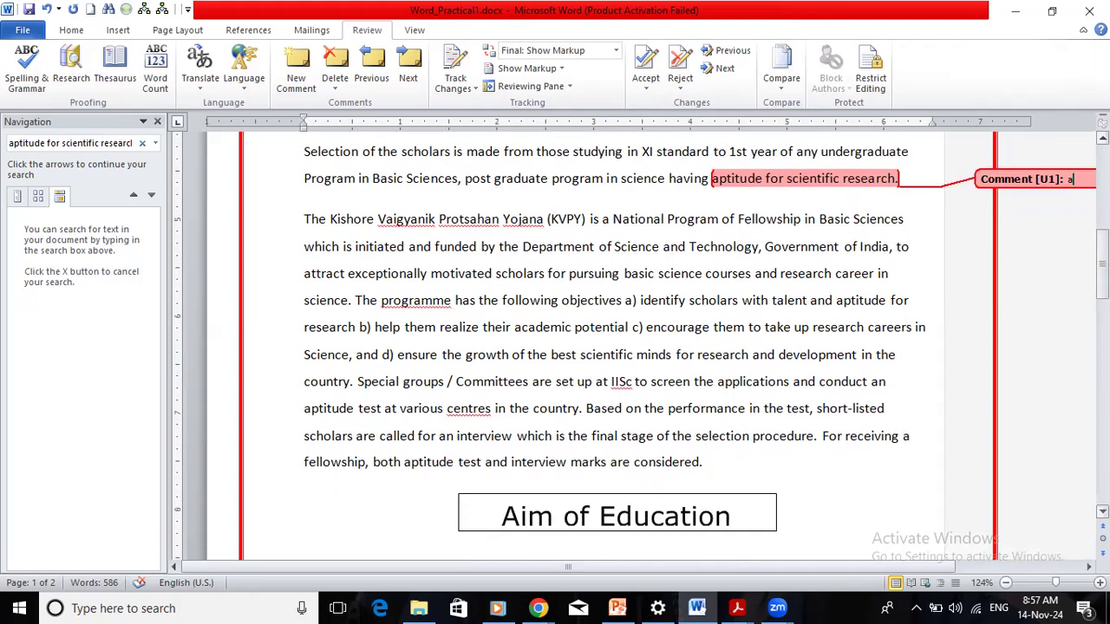
pyautogui.click(1079, 180)
pyautogui.press('BackSpace')
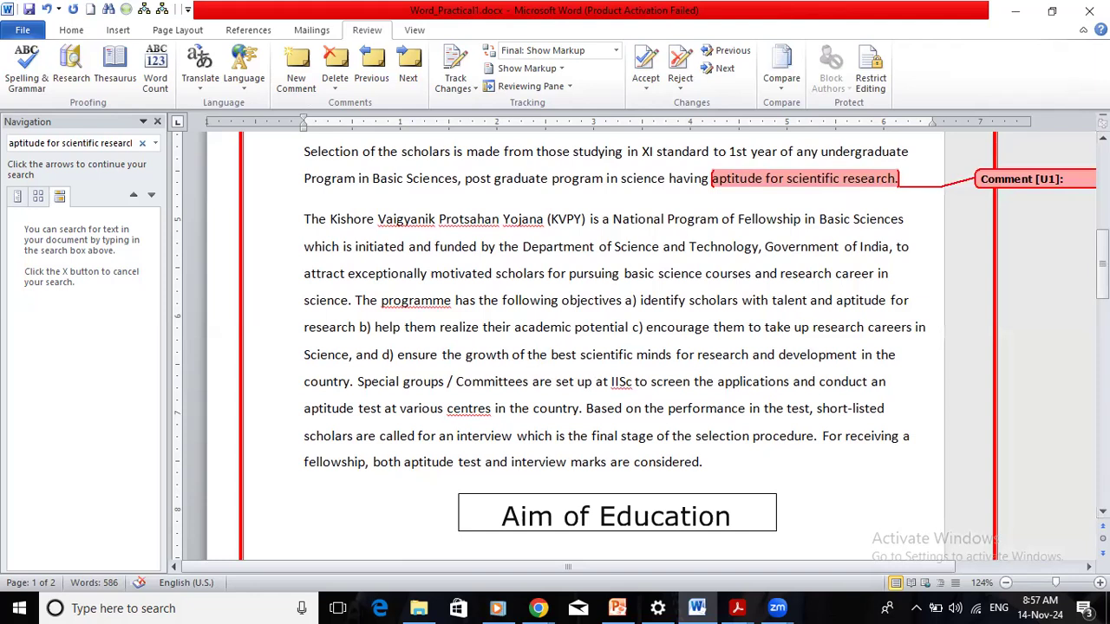
pyautogui.write('This thing')
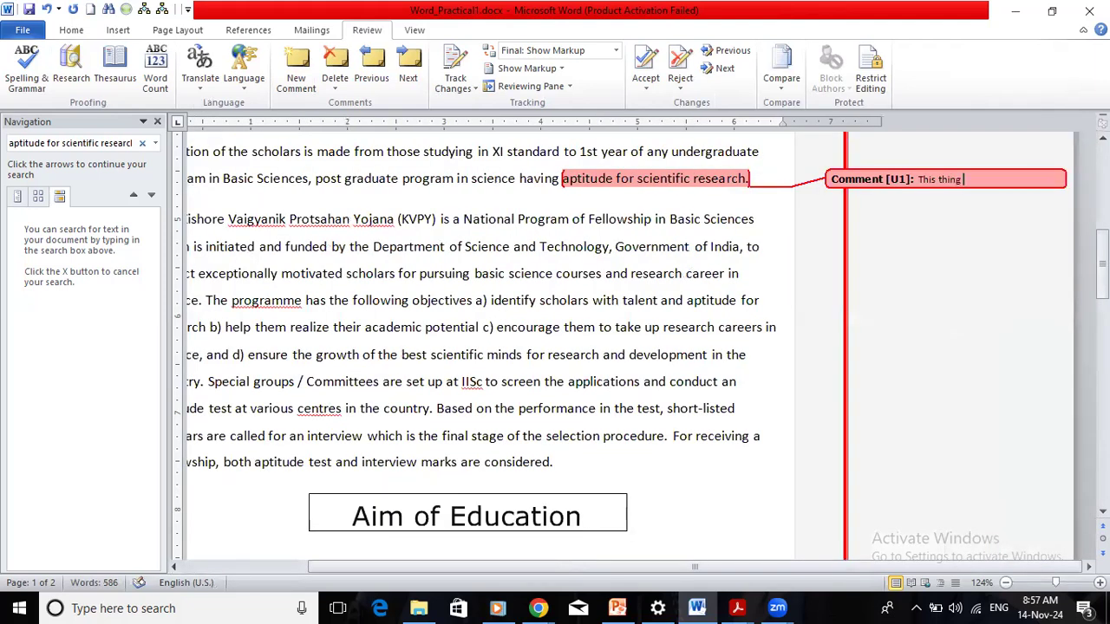
pyautogui.write(' talking as a R&D')
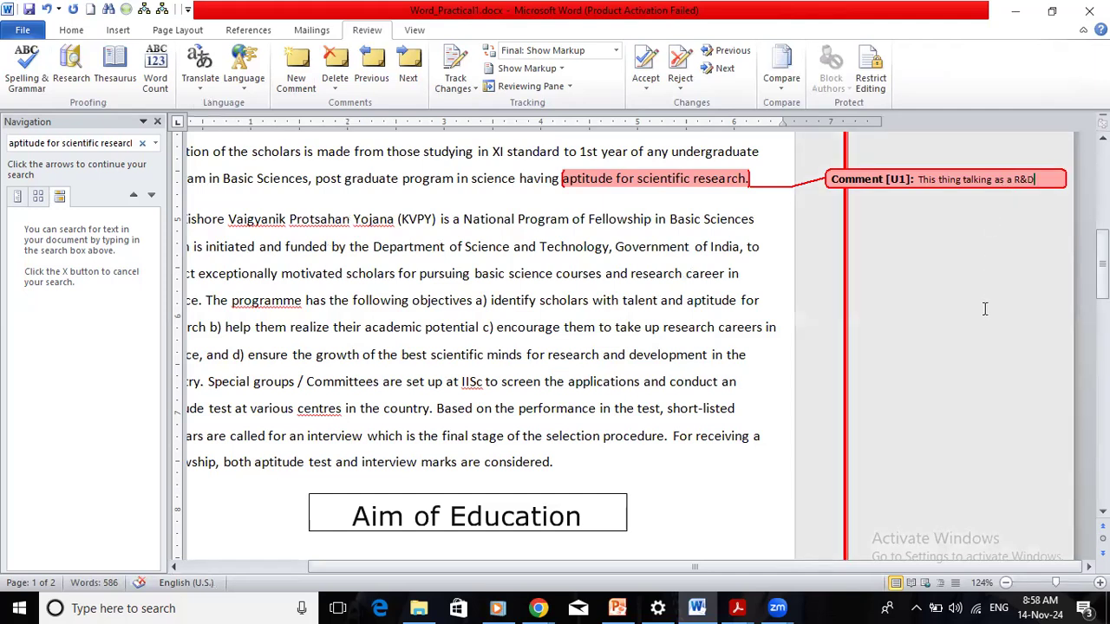
# Correct the comment's wording to "This thing talking about R&D".
pyautogui.click(1002, 181)
pyautogui.press('Delete')
pyautogui.write('bout')
pyautogui.press('Delete')
pyautogui.press('Delete')
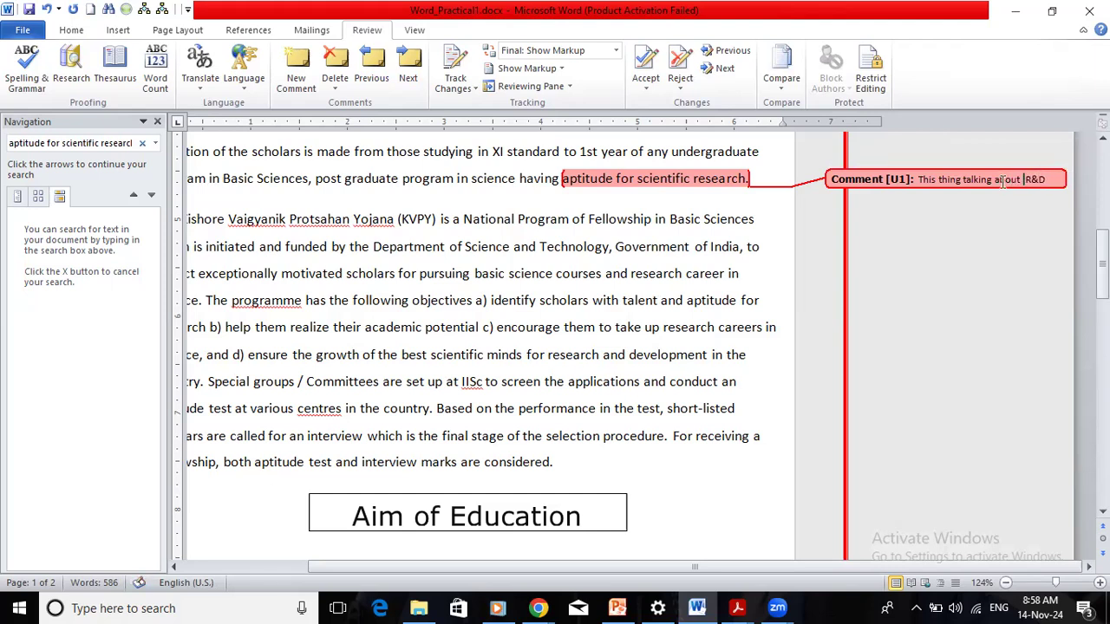
# Add a second line to the task (7) answer beginning with "→Select that word".
pyautogui.click(729, 427)
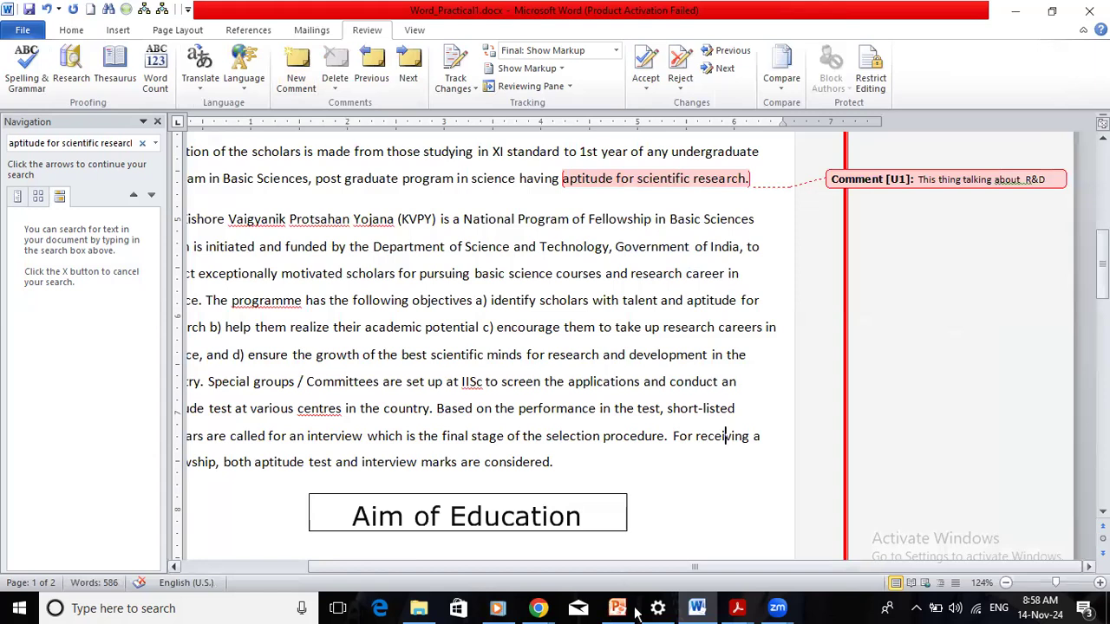
pyautogui.moveTo(681, 574); pyautogui.dragTo(594, 569)
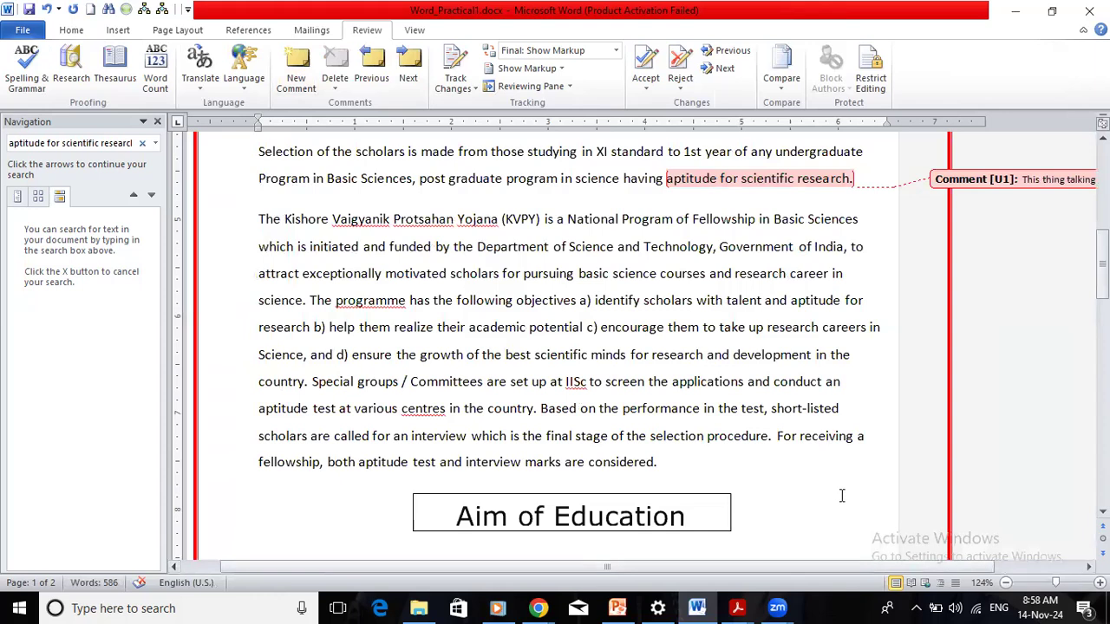
pyautogui.click(829, 436)
pyautogui.scroll(-10, 572, 295)
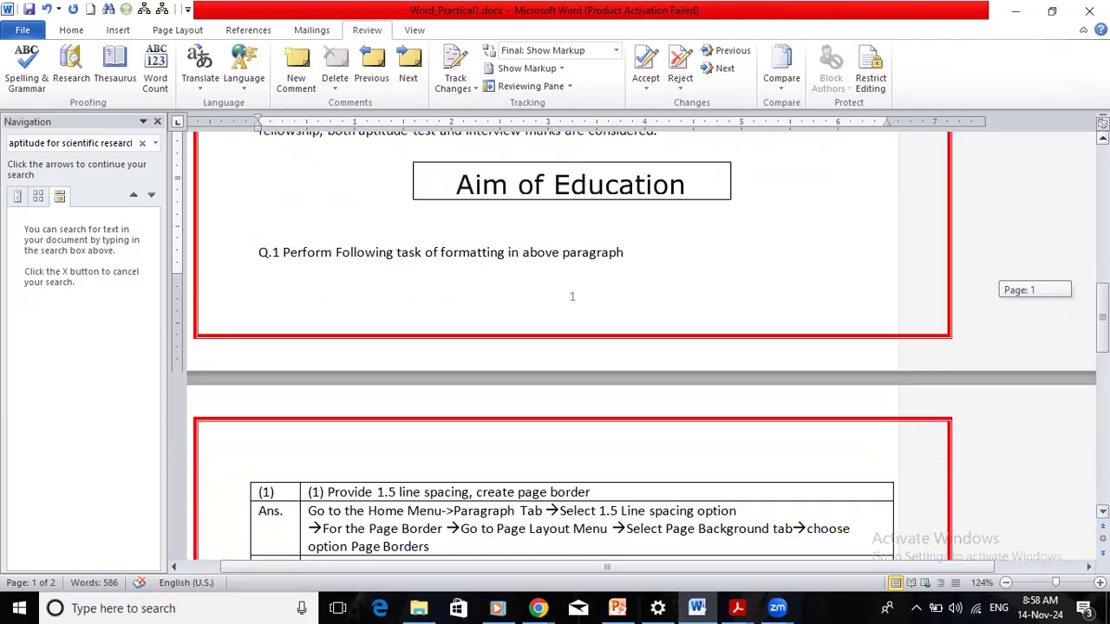
pyautogui.scroll(-6, 572, 347)
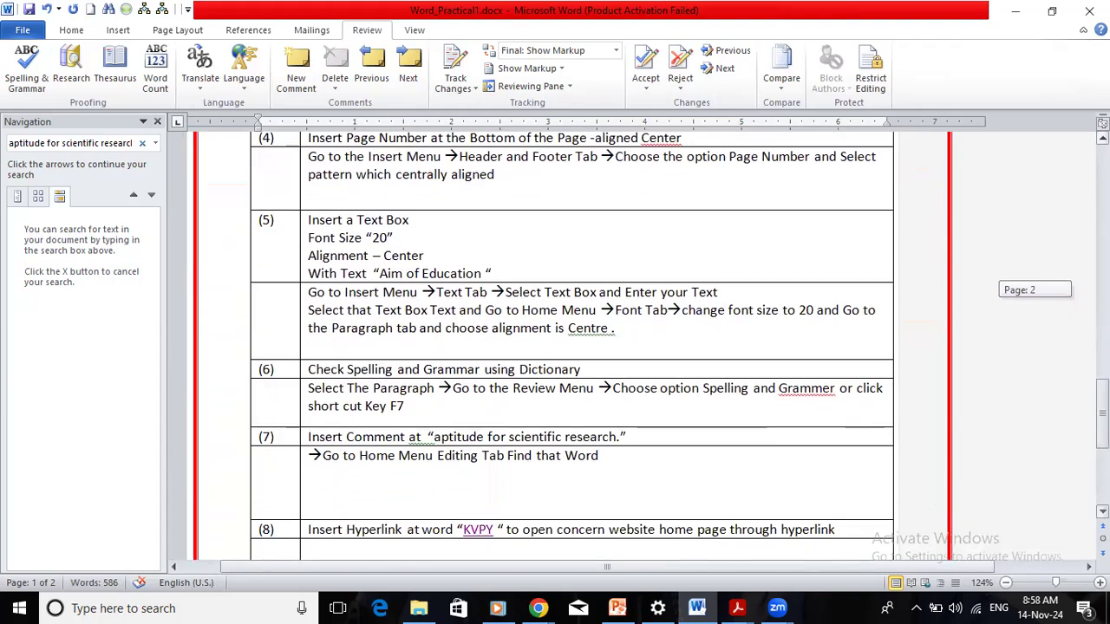
pyautogui.scroll(-1, 573, 347)
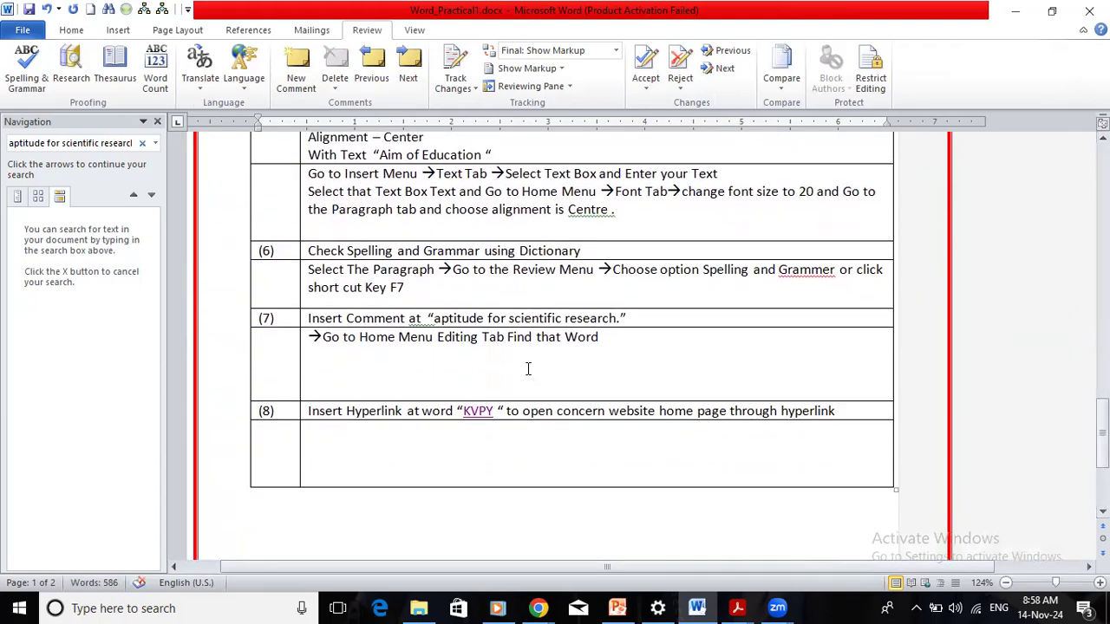
pyautogui.click(477, 357)
pyautogui.click(614, 347)
pyautogui.press('Return')
pyautogui.write('-->Se')
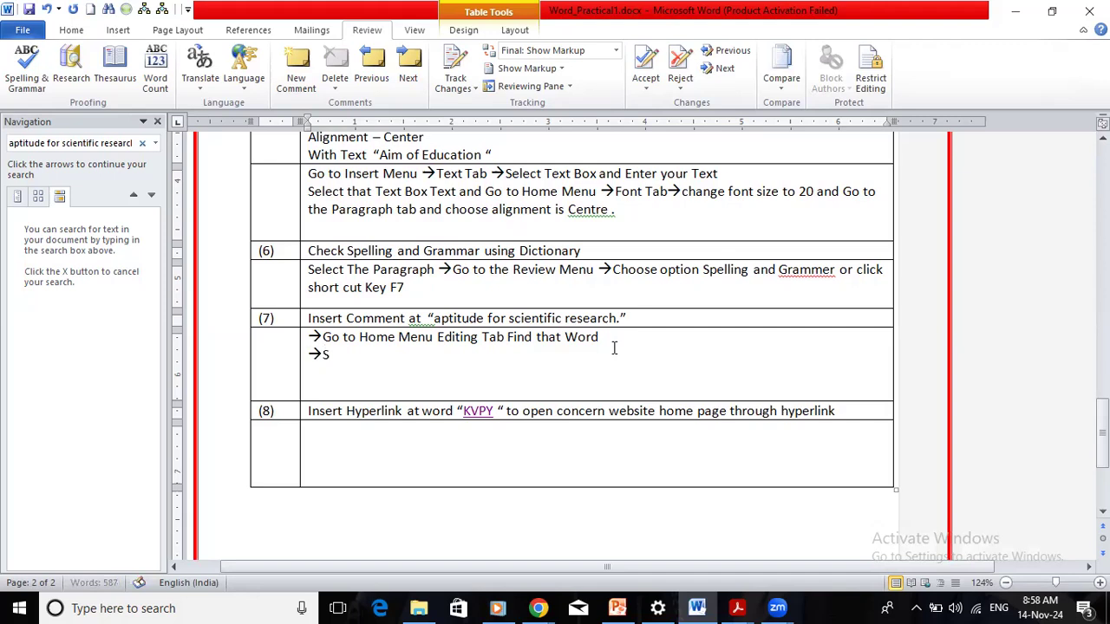
pyautogui.write('lect')
pyautogui.write(' th')
pyautogui.write('at ')
pyautogui.write('word --')
# Complete the task (7) answer's second line with "→go to the review Menu and select New Comment option.".
pyautogui.write('>go')
pyautogui.write(' to the r')
pyautogui.write('eview a')
pyautogui.write('n')
pyautogui.press('BackSpace')
pyautogui.press('BackSpace')
pyautogui.write('Menu an')
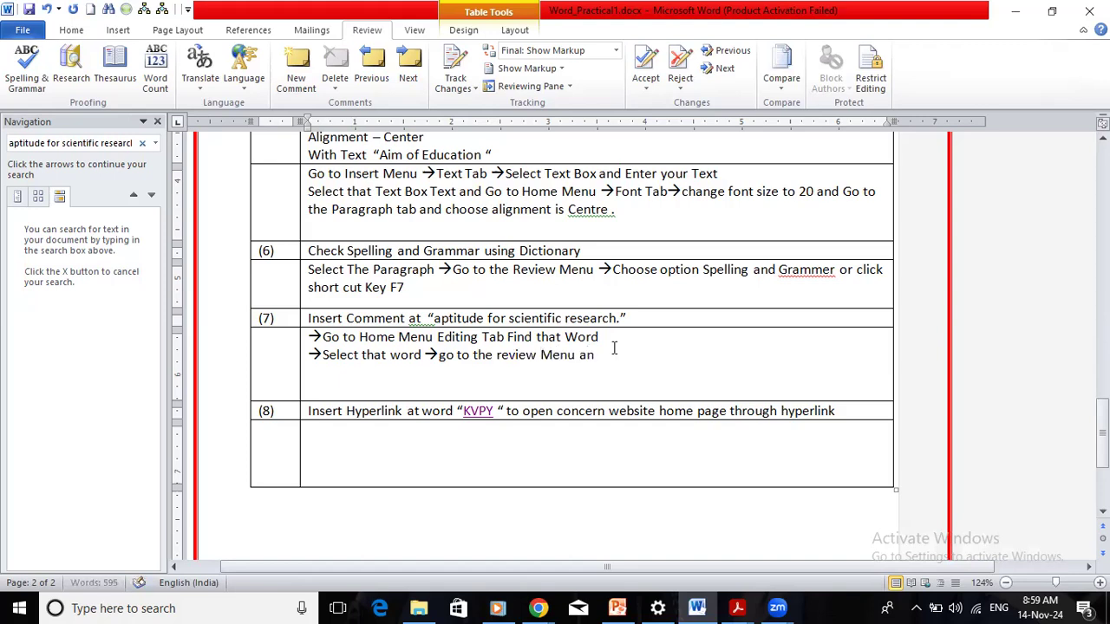
pyautogui.write('d Inser')
pyautogui.press('BackSpace')
pyautogui.press('BackSpace')
pyautogui.press('BackSpace')
pyautogui.press('BackSpace')
pyautogui.press('BackSpace')
pyautogui.write('se')
pyautogui.write('ect N')
pyautogui.write('ew Comm')
pyautogui.write('ent opt')
pyautogui.write('u')
pyautogui.press('BackSpace')
pyautogui.write('ion.')
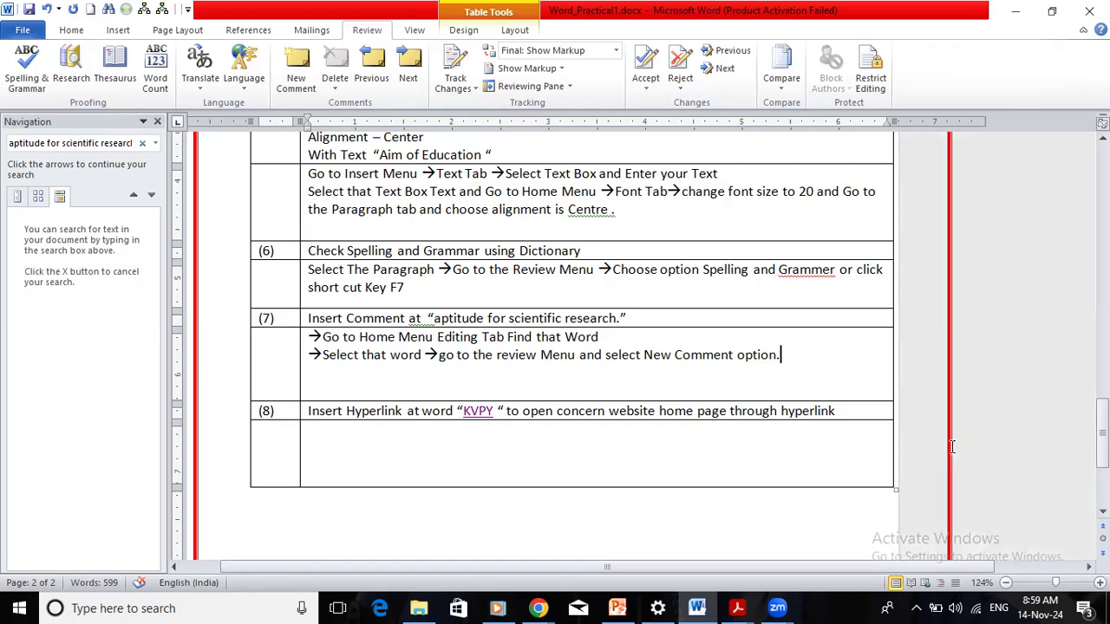
# Open the hyperlink settings for the word "KVPY" in the first body paragraph below the title.
pyautogui.moveTo(1102, 443); pyautogui.dragTo(1103, 182)
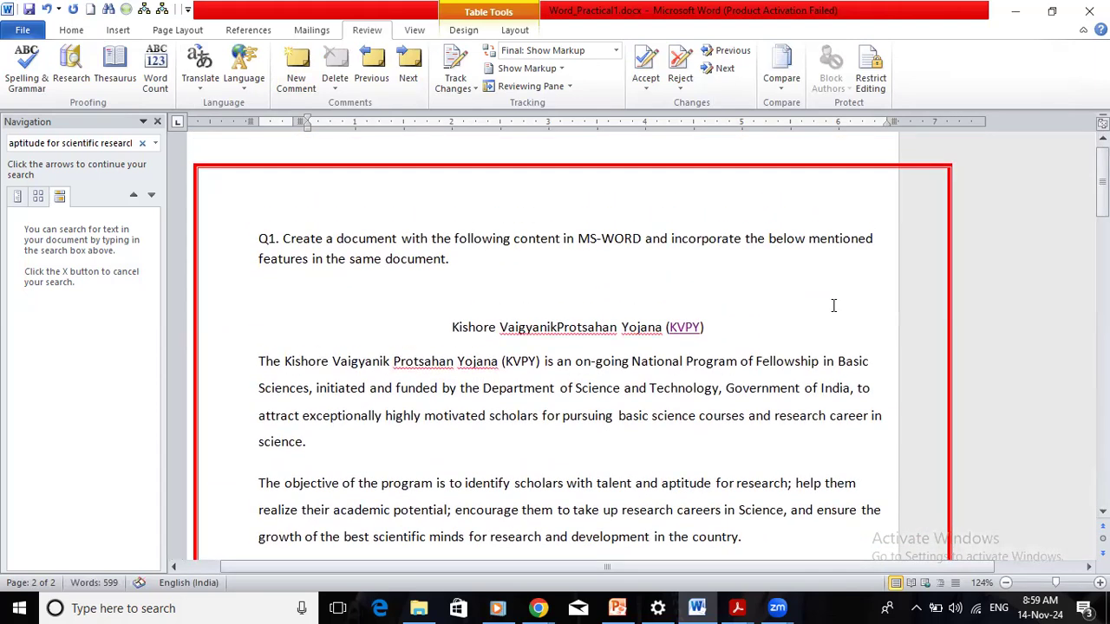
pyautogui.moveTo(683, 328)
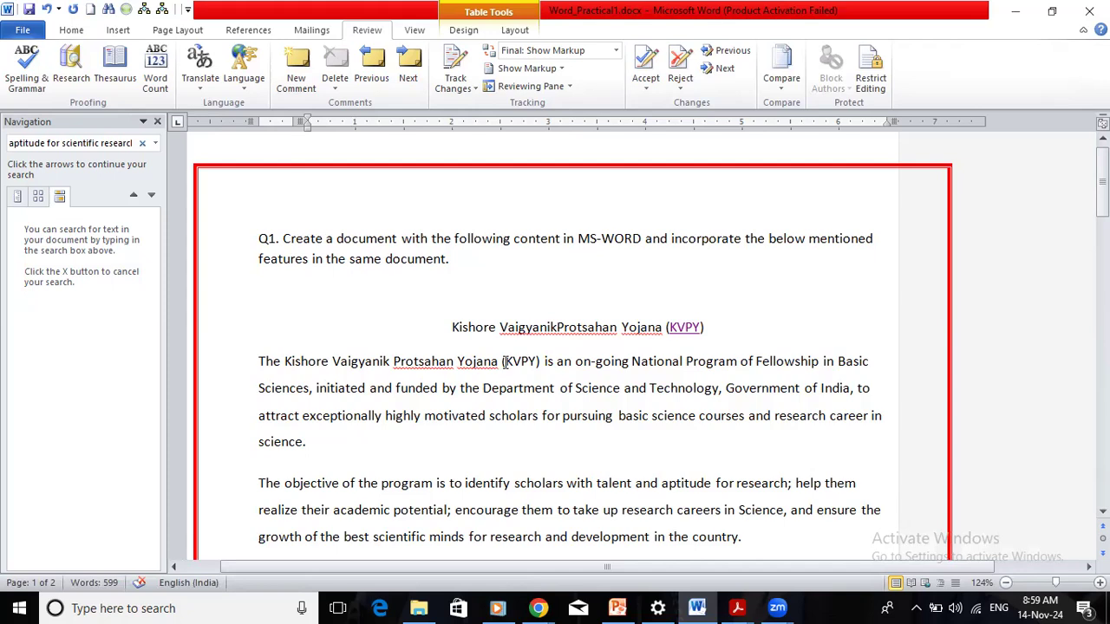
pyautogui.moveTo(504, 362); pyautogui.dragTo(538, 368)
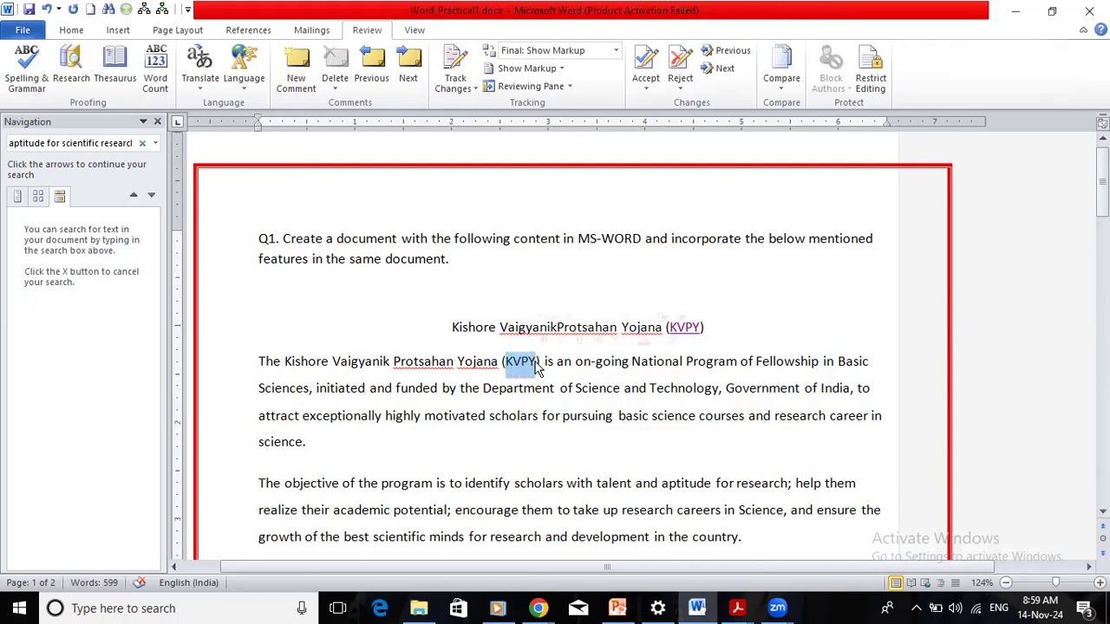
pyautogui.click(115, 32)
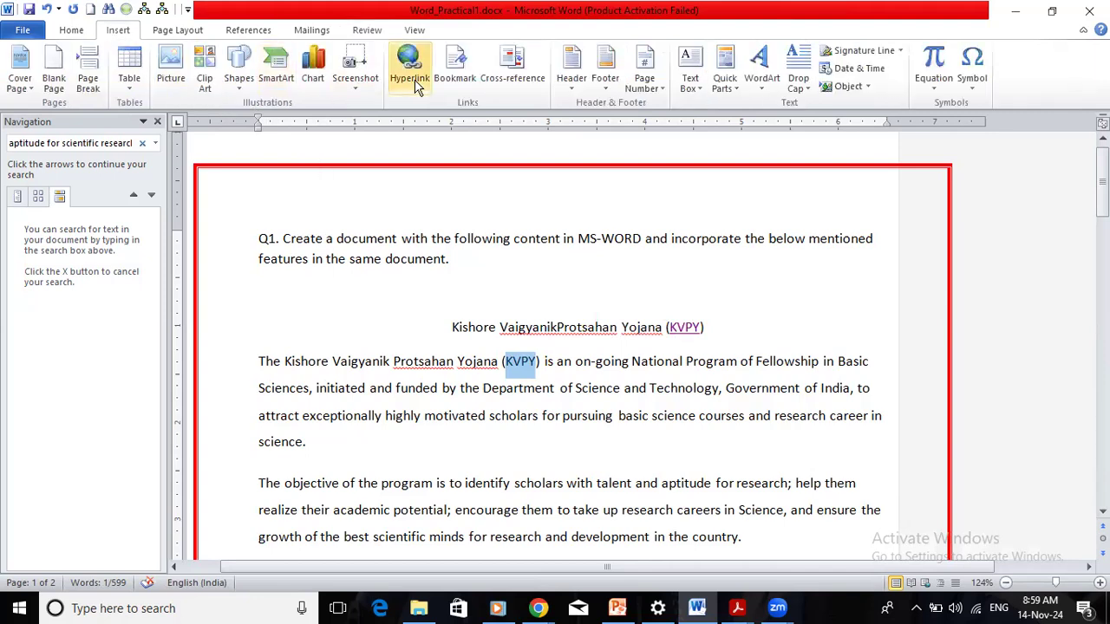
pyautogui.click(413, 80)
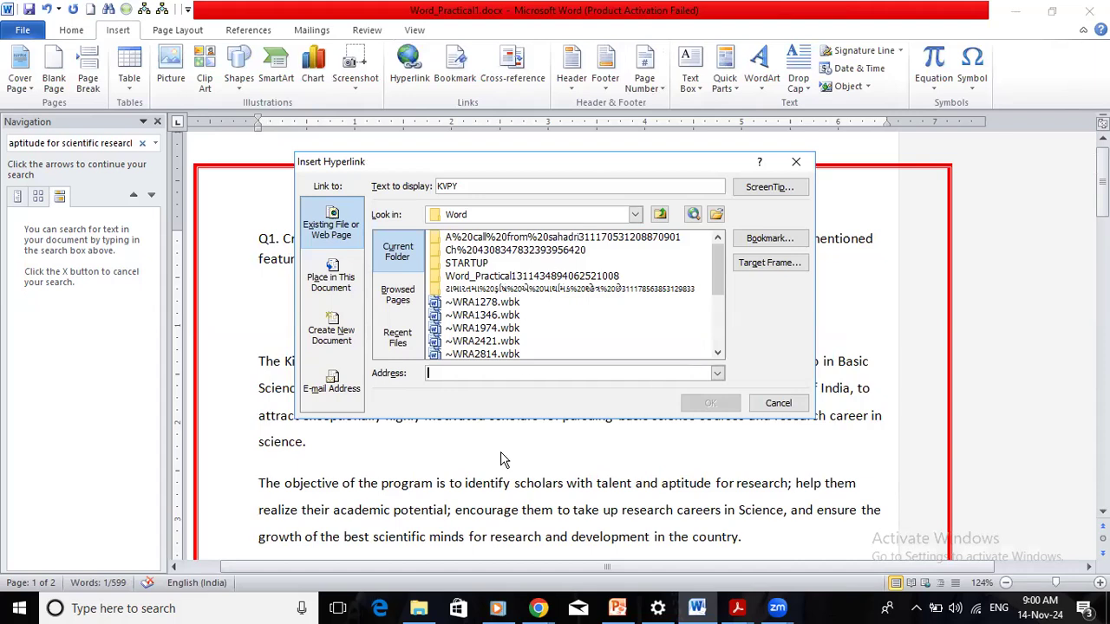
# Switch to Chrome and copy the full web address of the Kishore Vaigyanik Protsahan Yojana (KVPY) page.
pyautogui.click(539, 610)
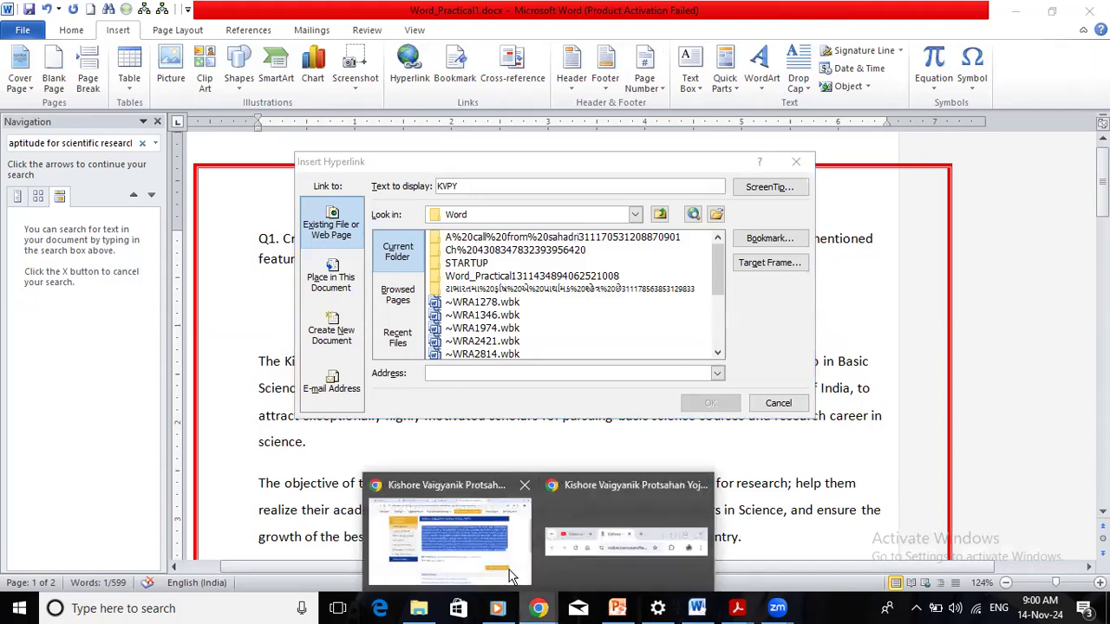
pyautogui.click(504, 556)
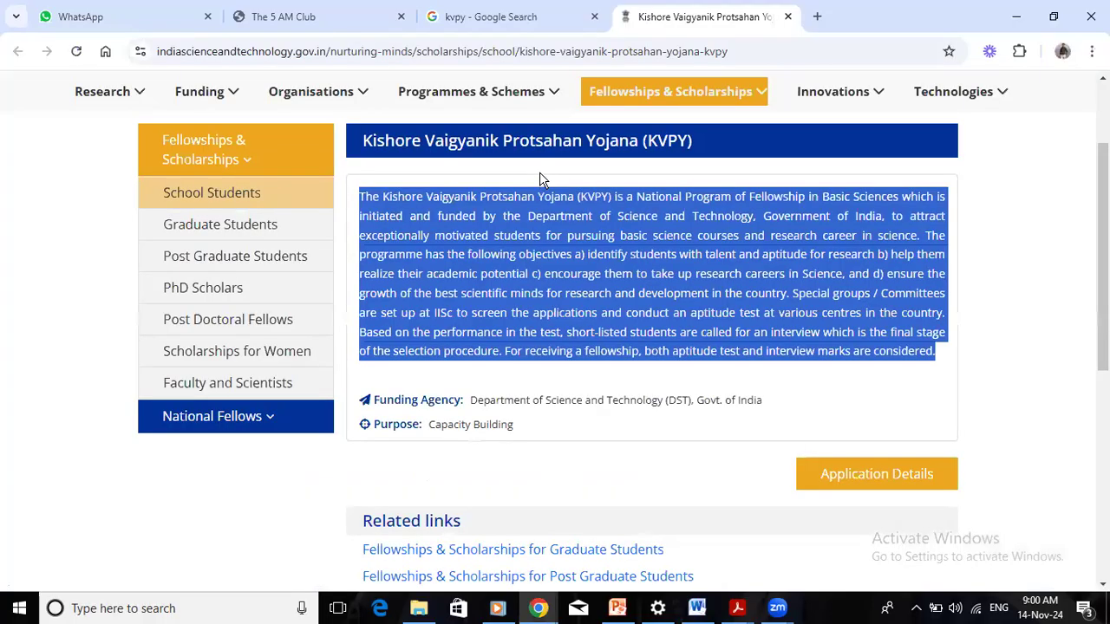
pyautogui.doubleClick(647, 53)
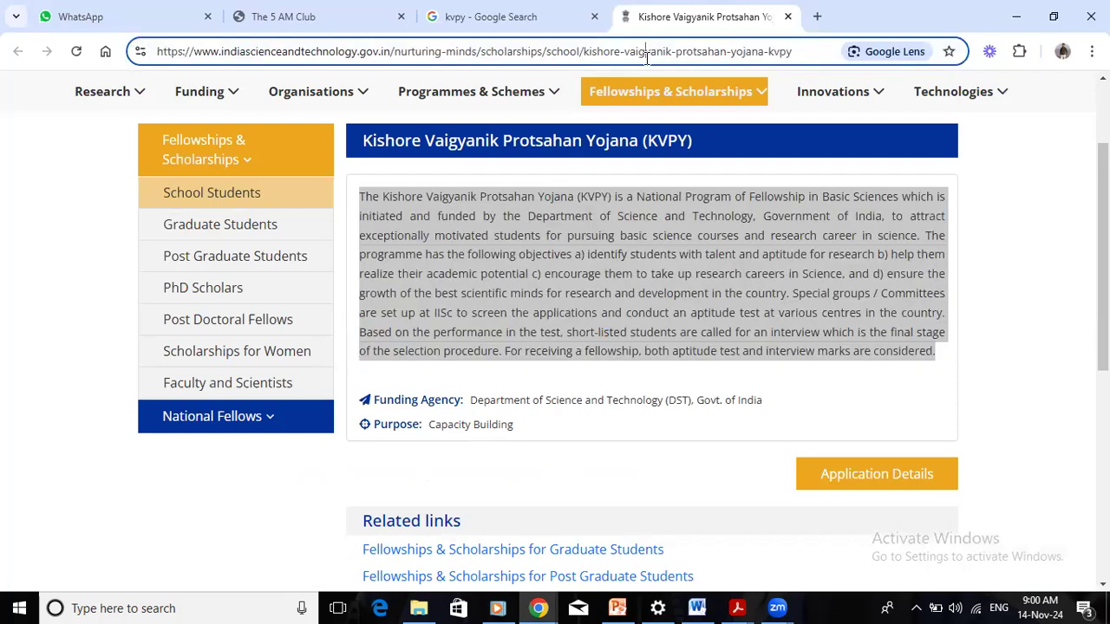
pyautogui.doubleClick(647, 53)
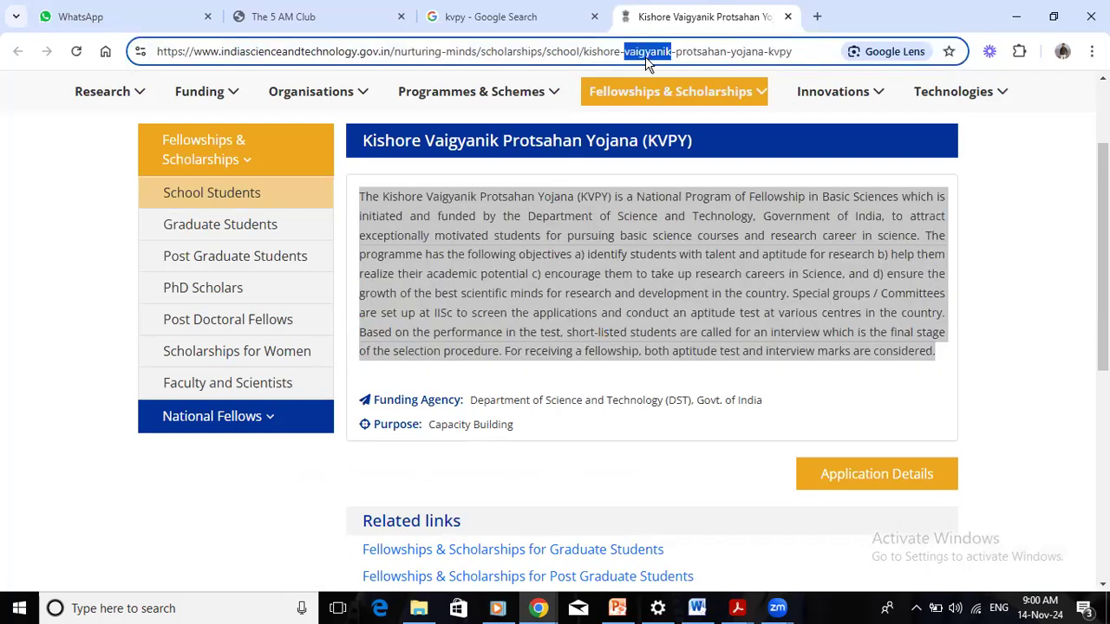
pyautogui.click(530, 52)
pyautogui.hotkey('ctrl', 'a')
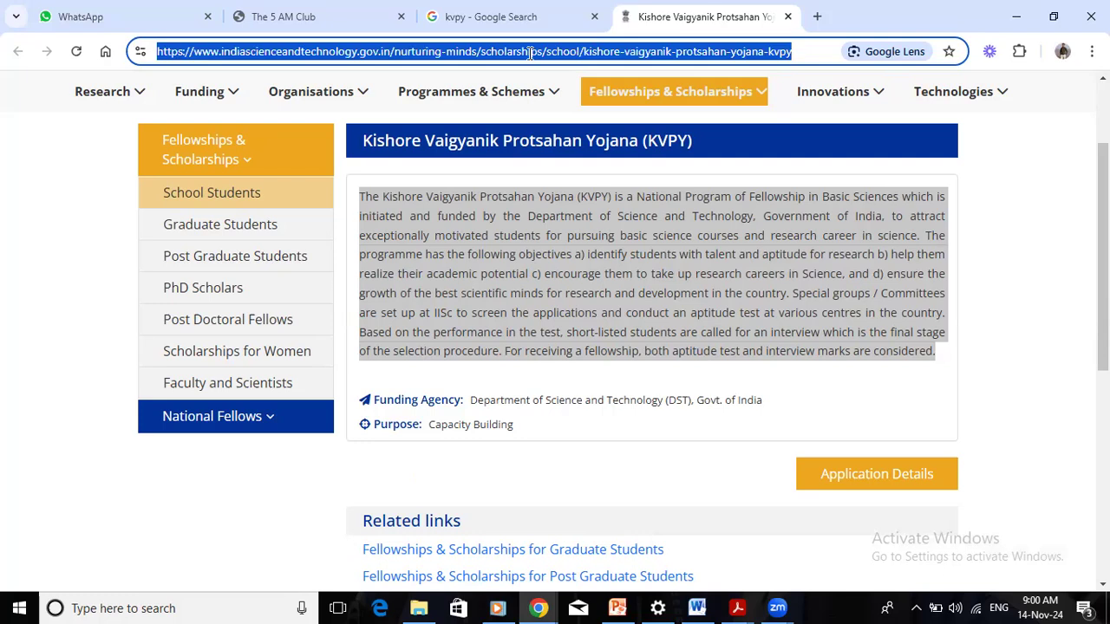
pyautogui.click(530, 53)
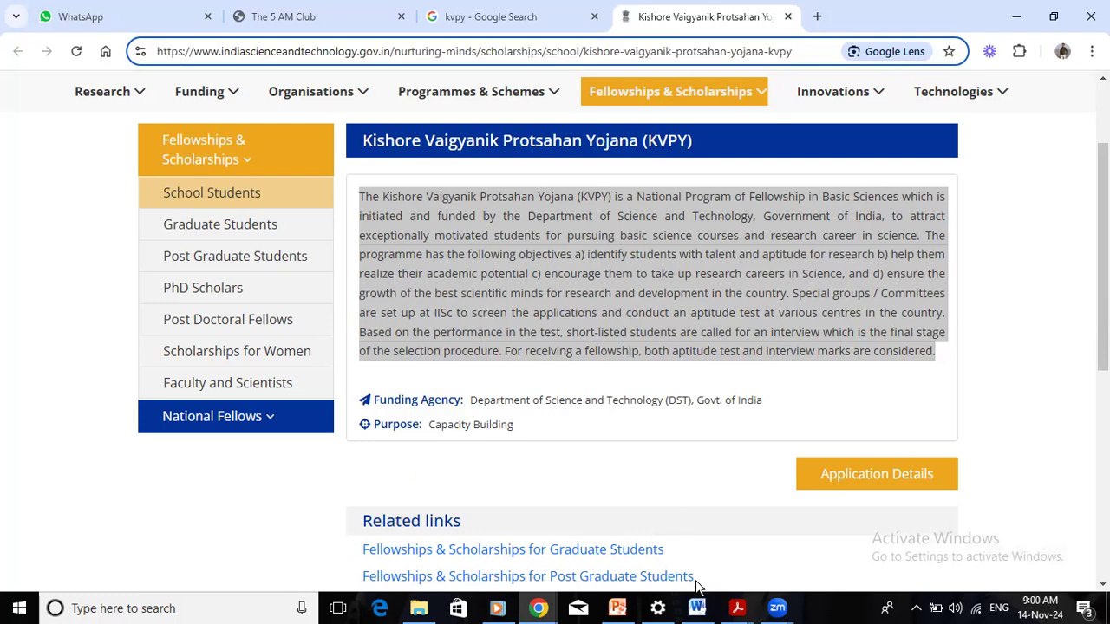
# Return to Word and link "KVPY" to the copied indiascienceandtechnology.gov.in address of the KVPY page.
pyautogui.click(697, 607)
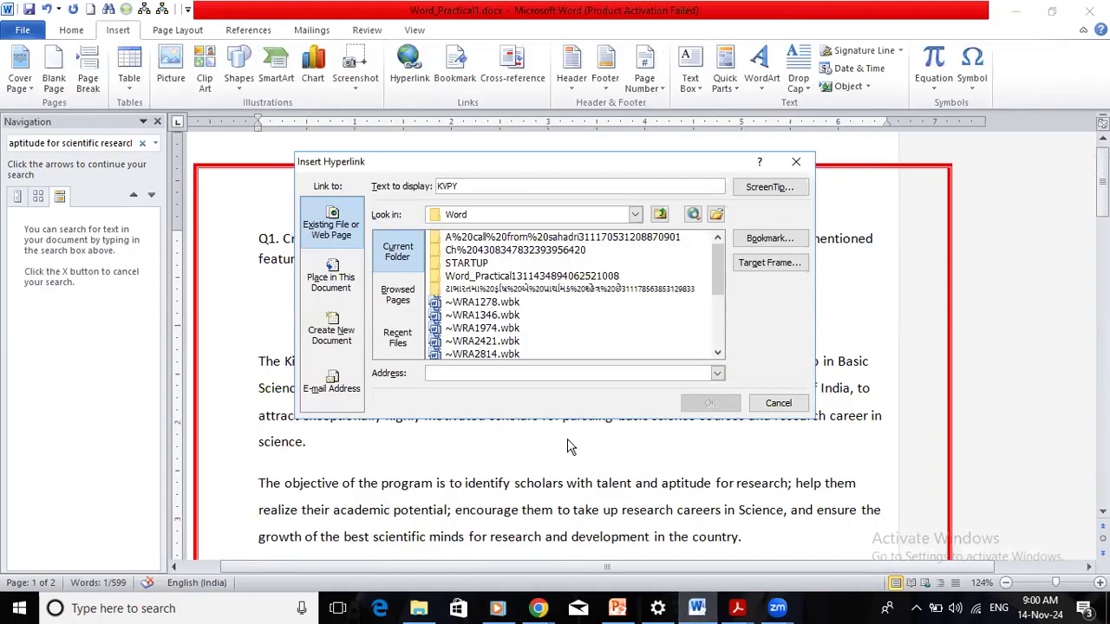
pyautogui.click(402, 297)
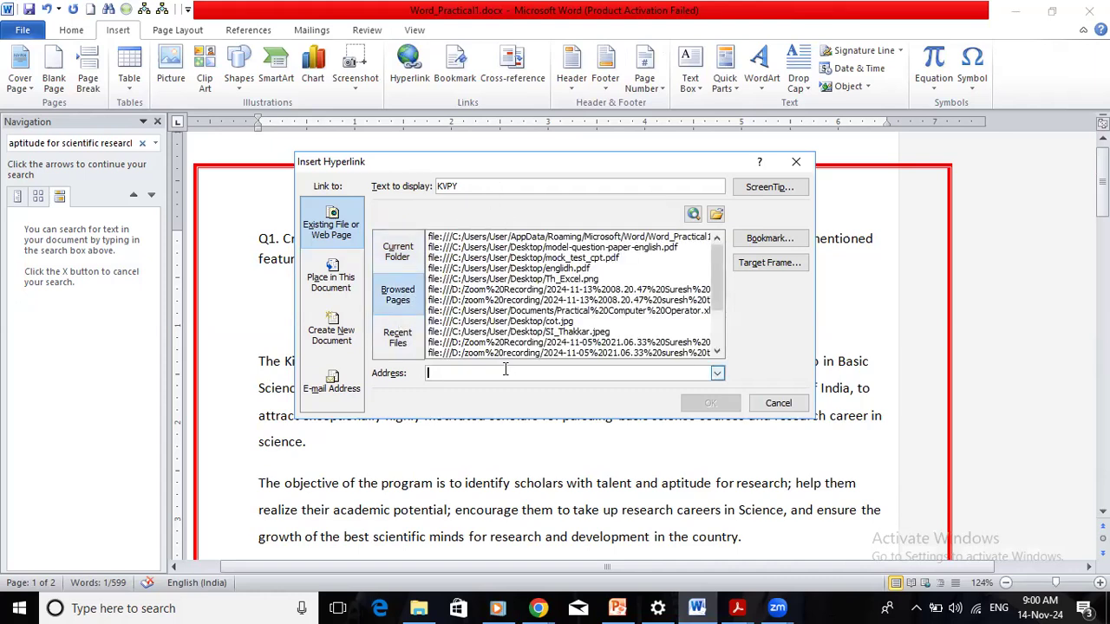
pyautogui.hotkey('ctrl', 'v')
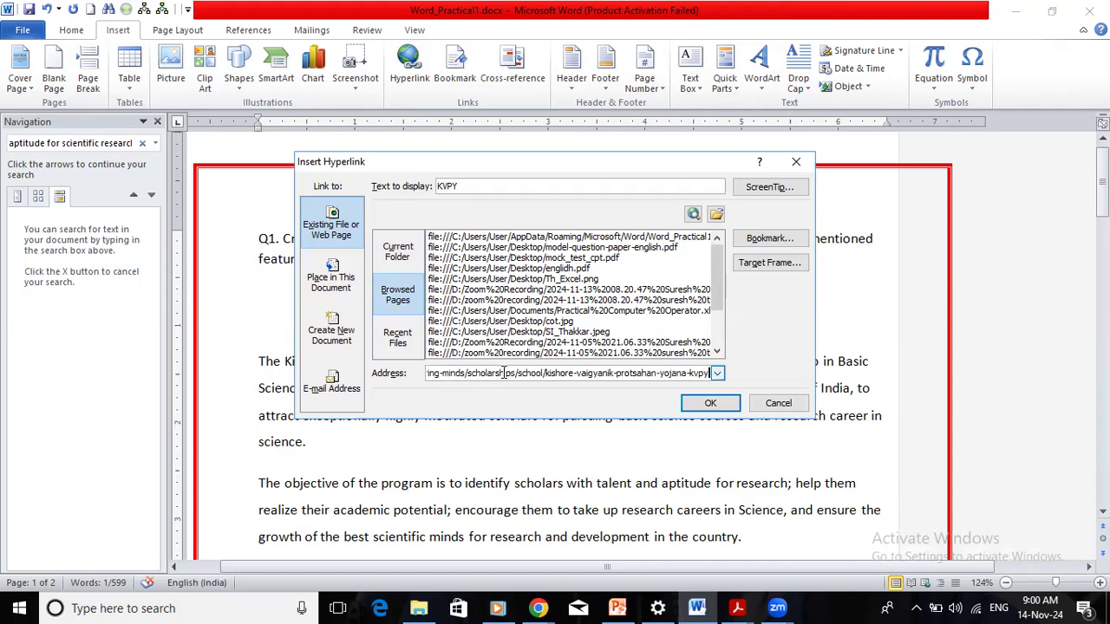
pyautogui.click(694, 404)
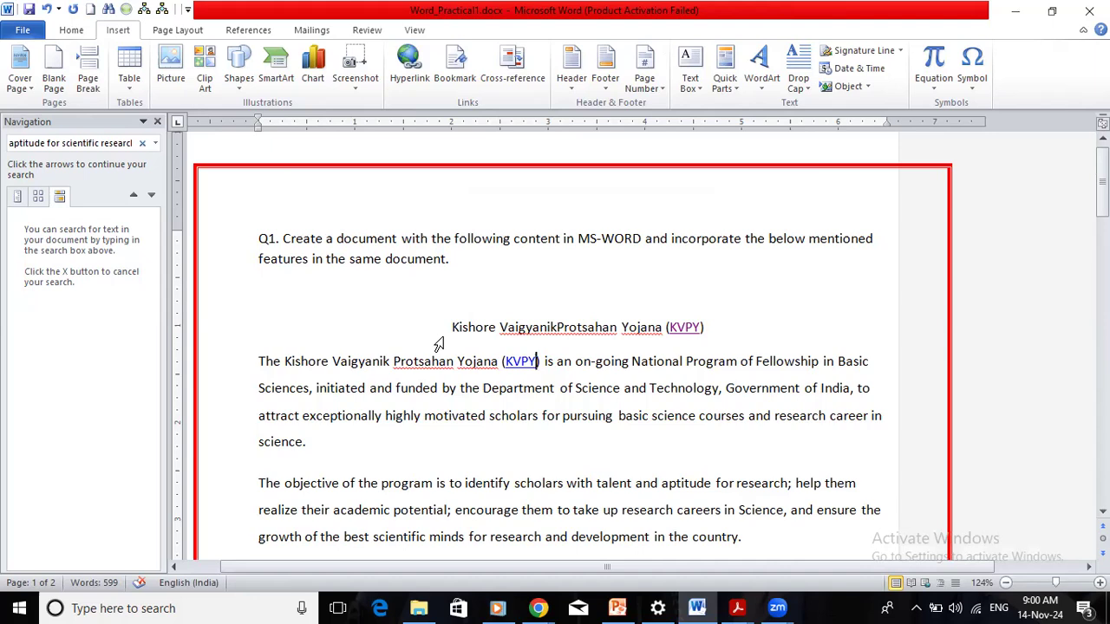
# Follow the new KVPY hyperlink to test it in Chrome, and close the earlier KVPY page and Google search tabs.
pyautogui.moveTo(511, 362)
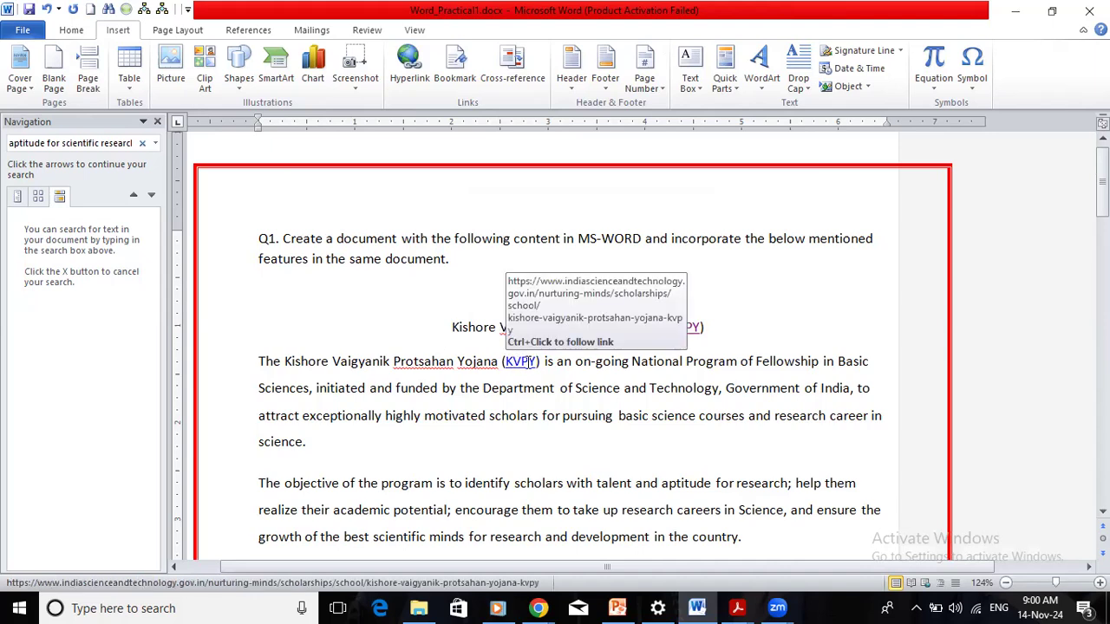
pyautogui.keyDown('ctrl'); pyautogui.click(532, 361); pyautogui.keyUp('ctrl')
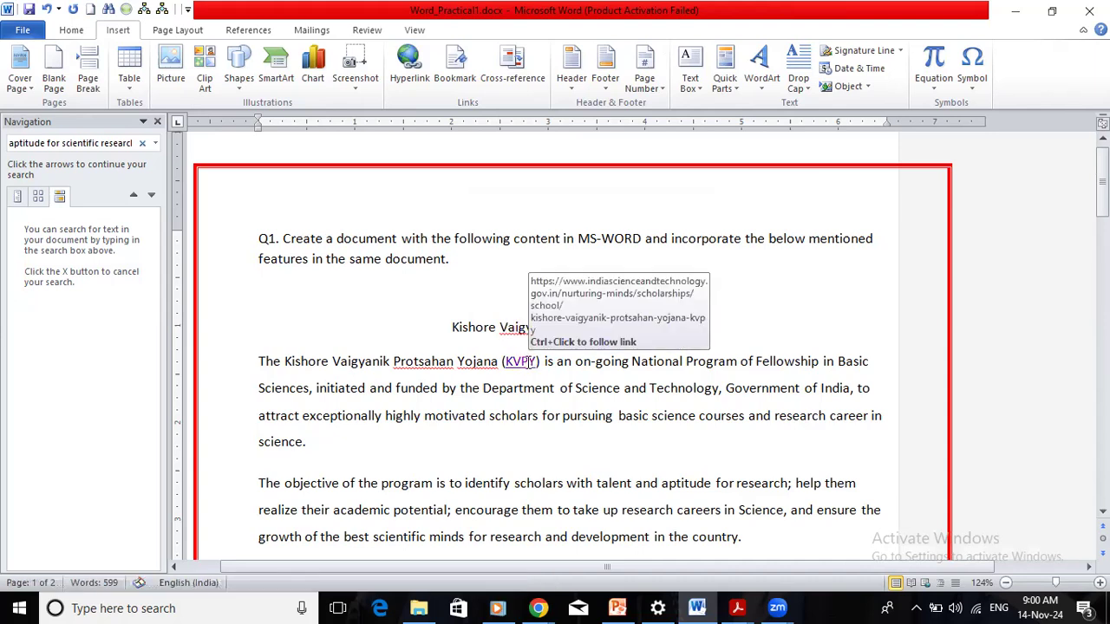
pyautogui.click(540, 611)
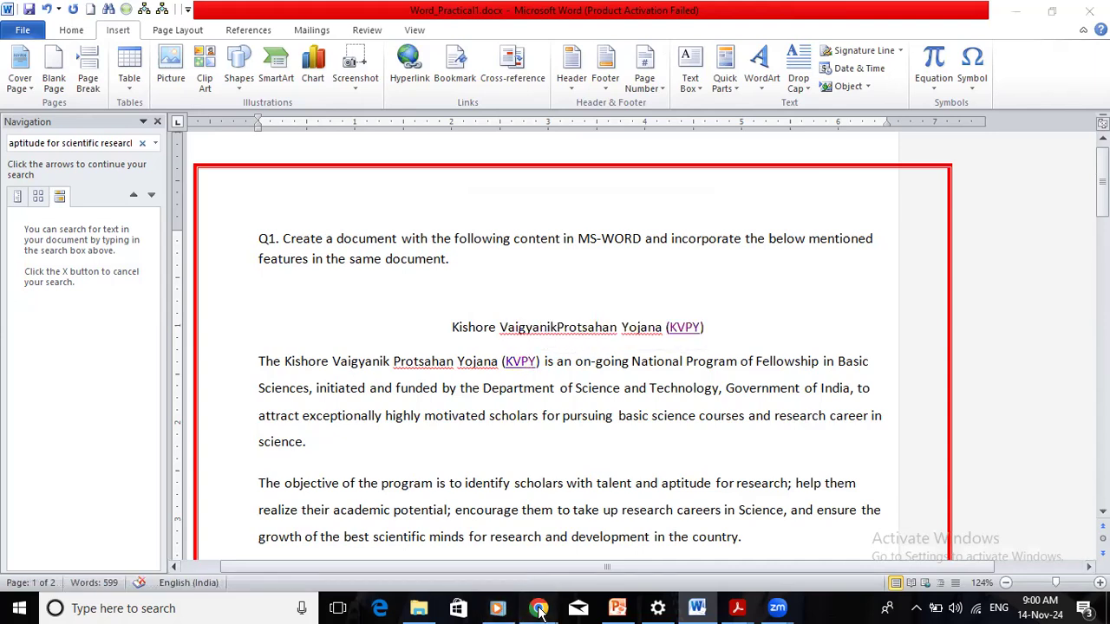
pyautogui.click(478, 551)
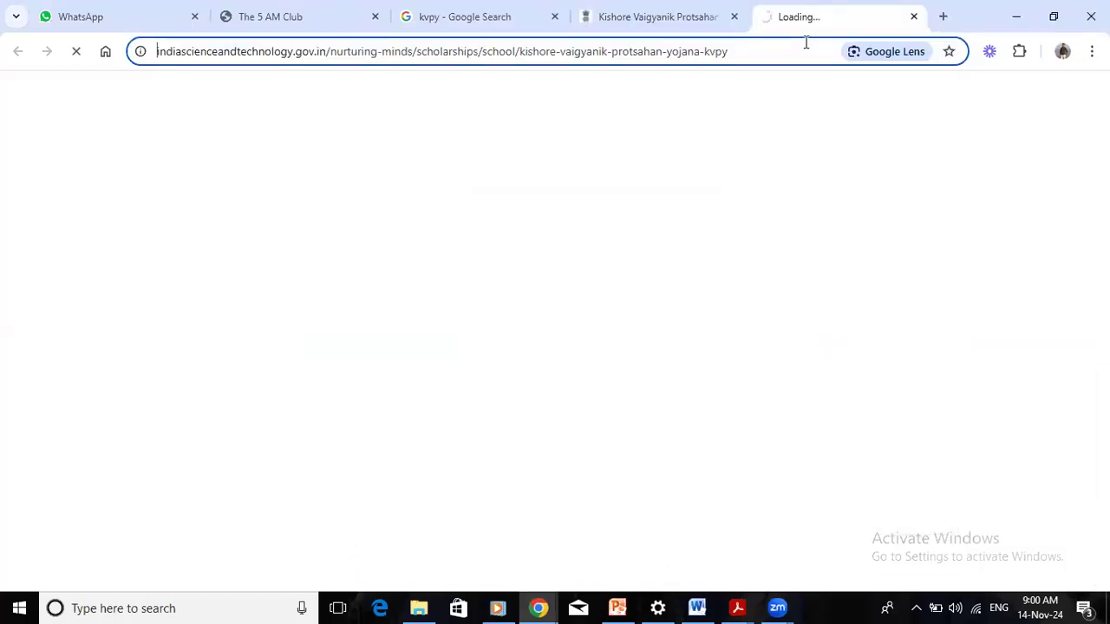
pyautogui.click(736, 18)
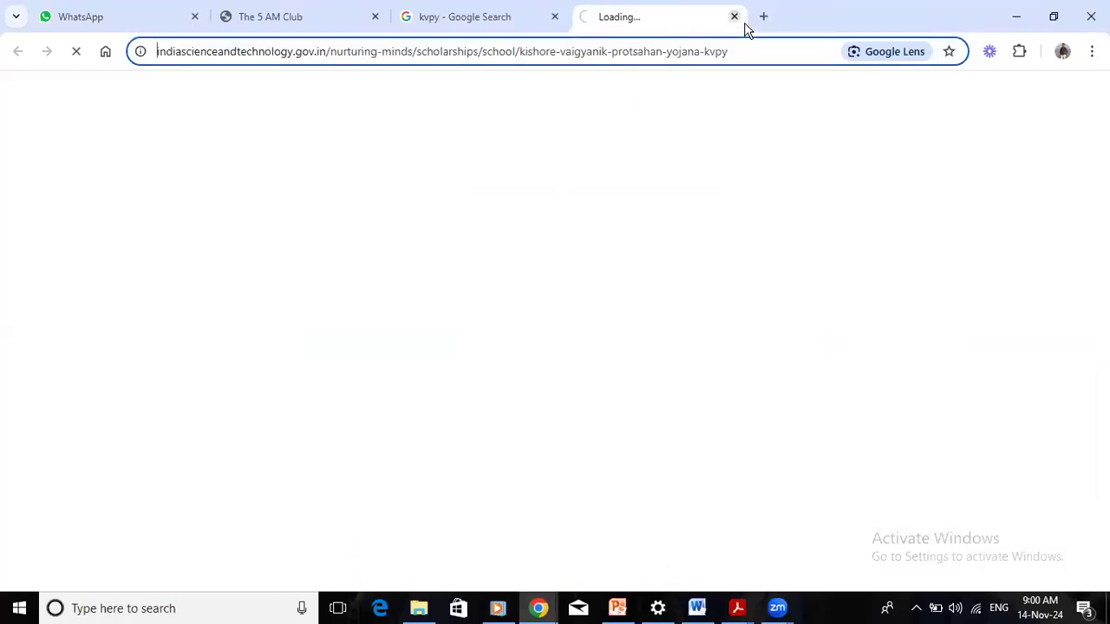
pyautogui.click(555, 16)
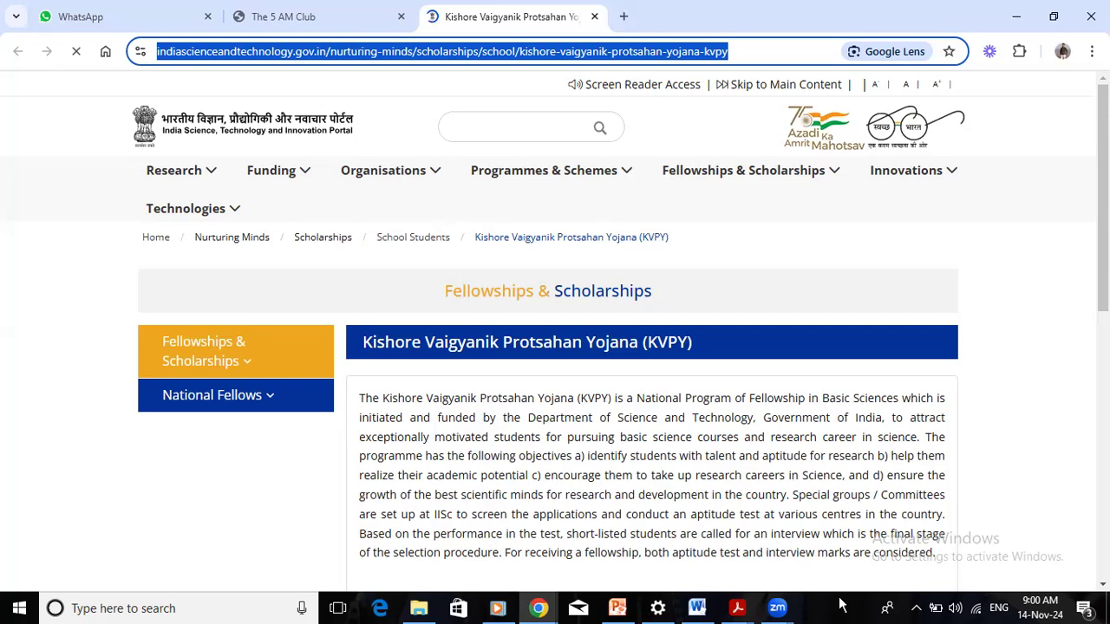
# Back in Word, begin the task (8) answer with "Go to Insert Menu →Select Links Tab".
pyautogui.click(696, 607)
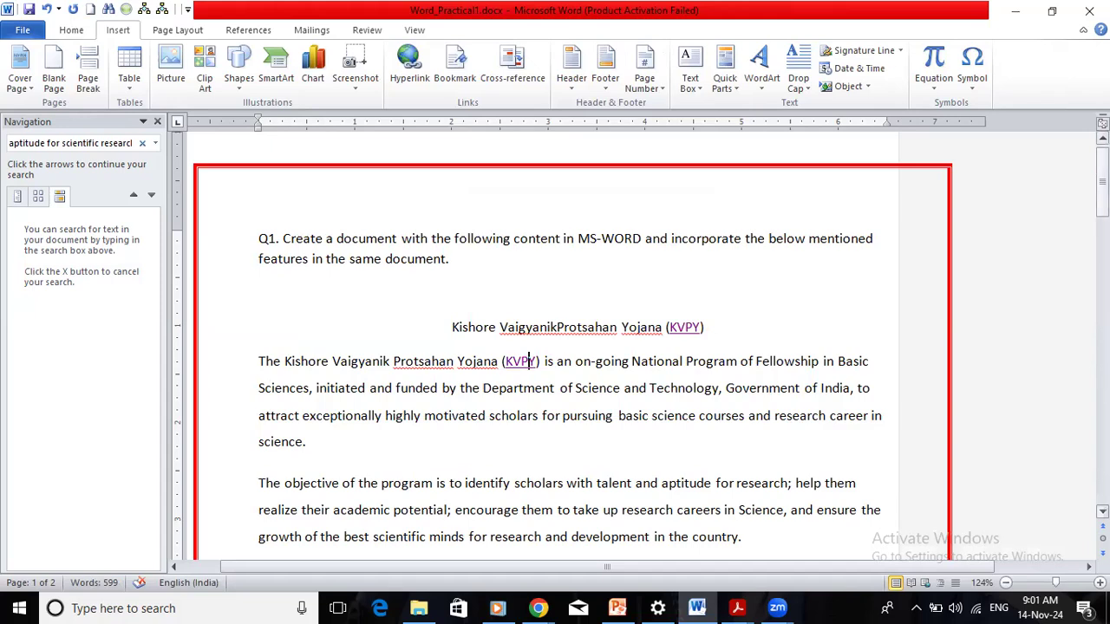
pyautogui.moveTo(1102, 182); pyautogui.dragTo(1102, 425)
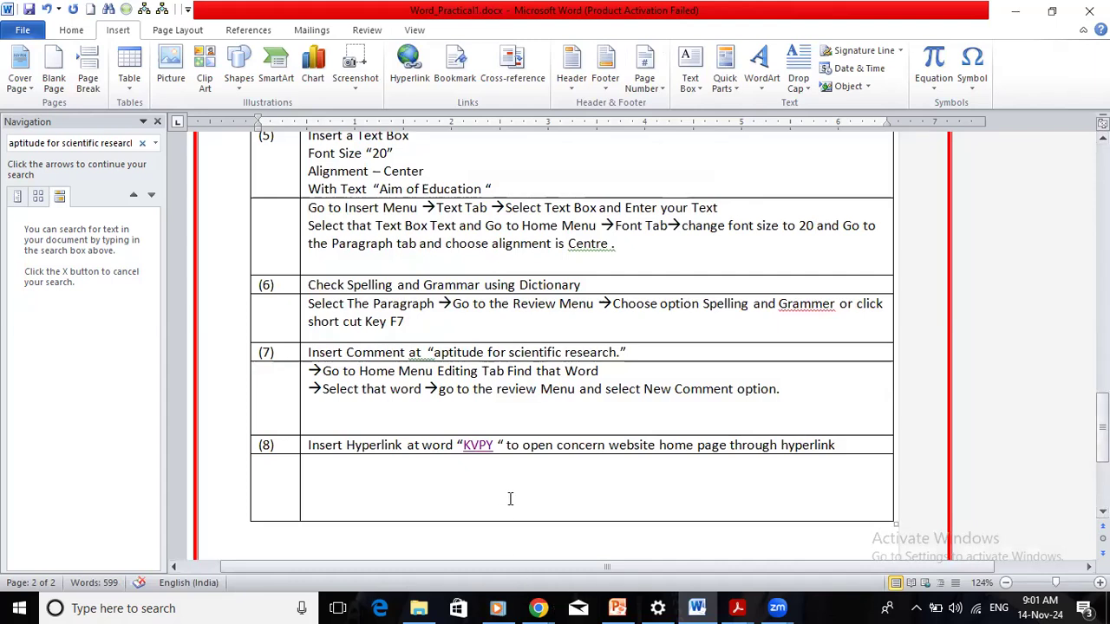
pyautogui.click(510, 499)
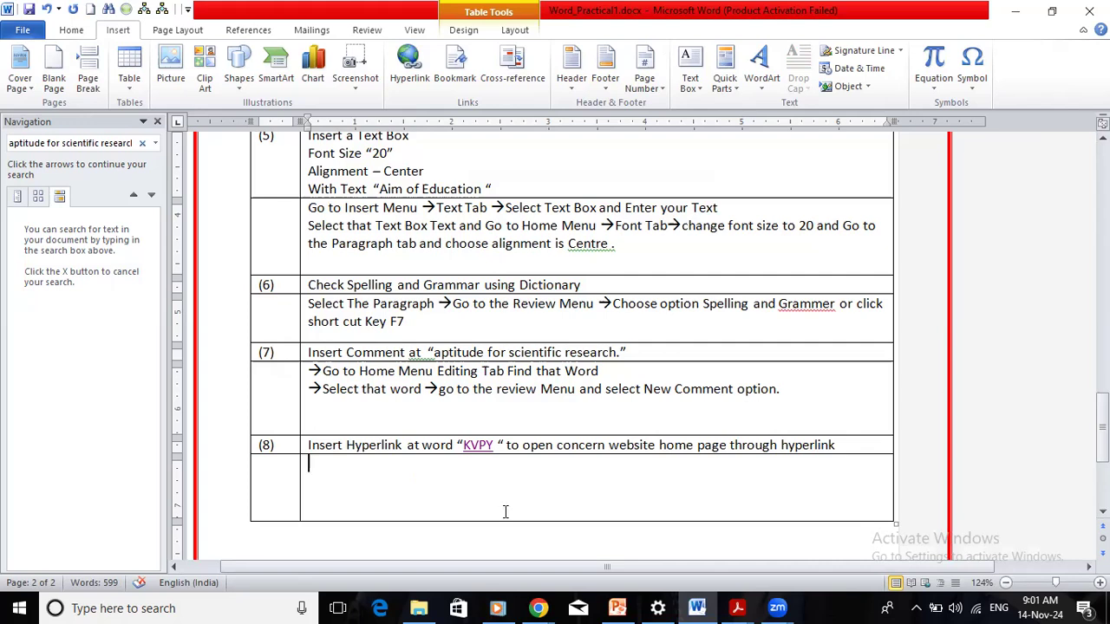
pyautogui.write('Go to Insert Menu')
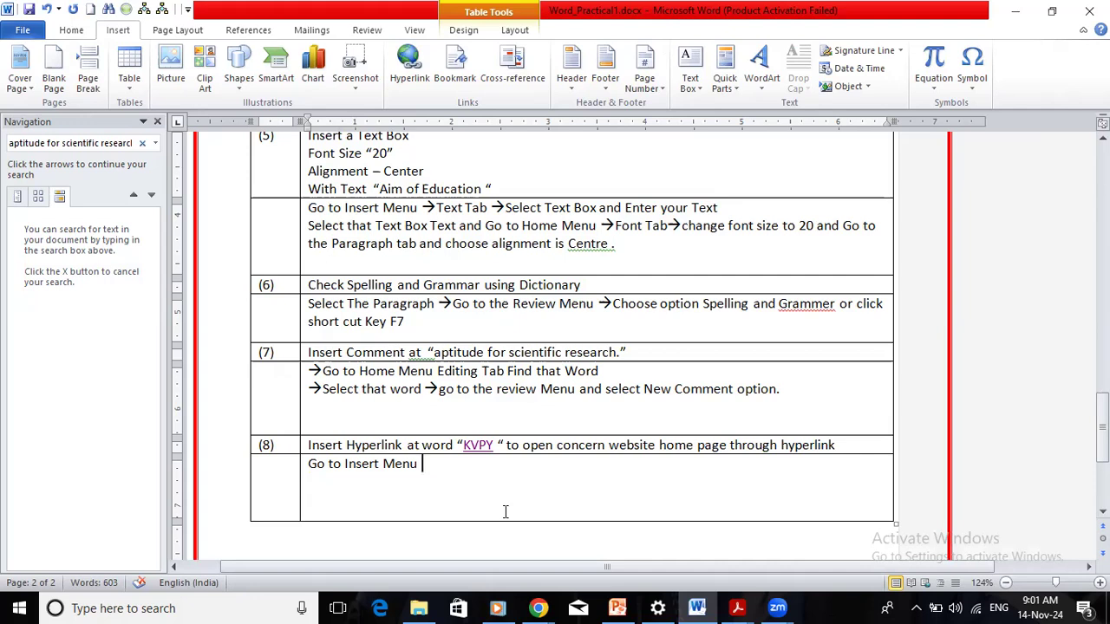
pyautogui.write('-->')
pyautogui.write('Sele')
pyautogui.write('ct Links ')
pyautogui.write('Tab')
pyautogui.write(' -')
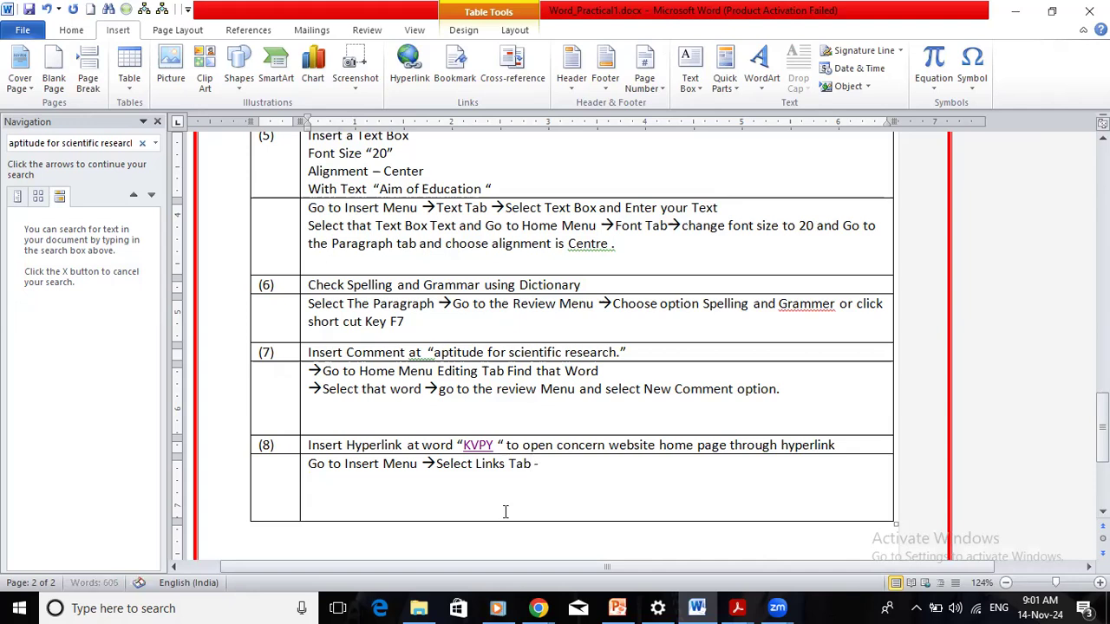
# Finish the task (8) answer with "→Hyperlink Option and Make KVPY as link their website.".
pyautogui.write('->Hyperlink Option and Make ')
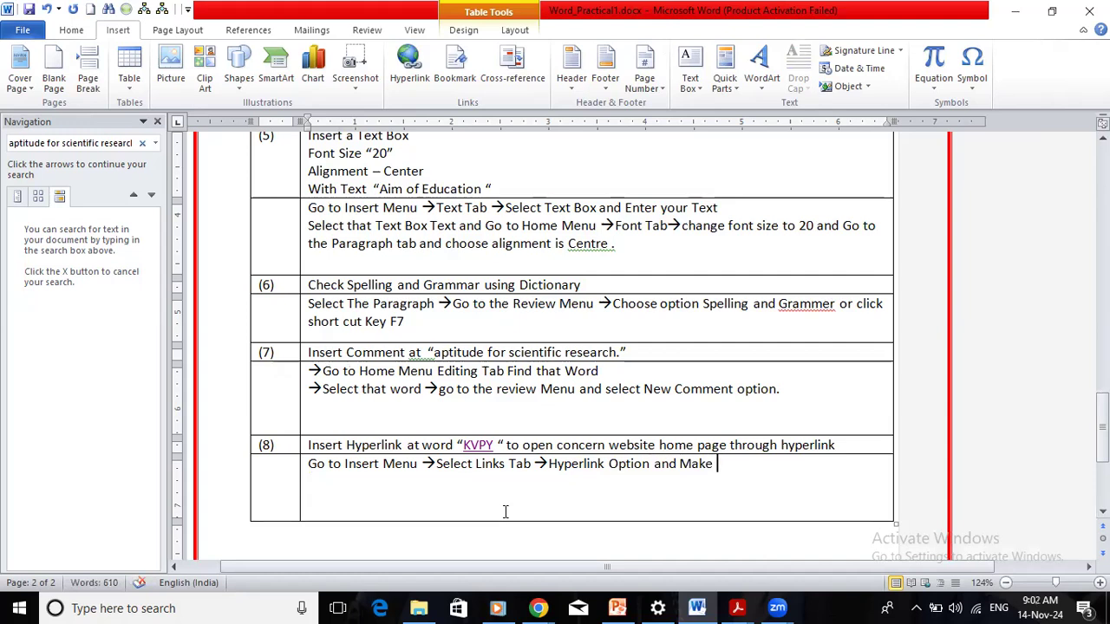
pyautogui.write('KVPY')
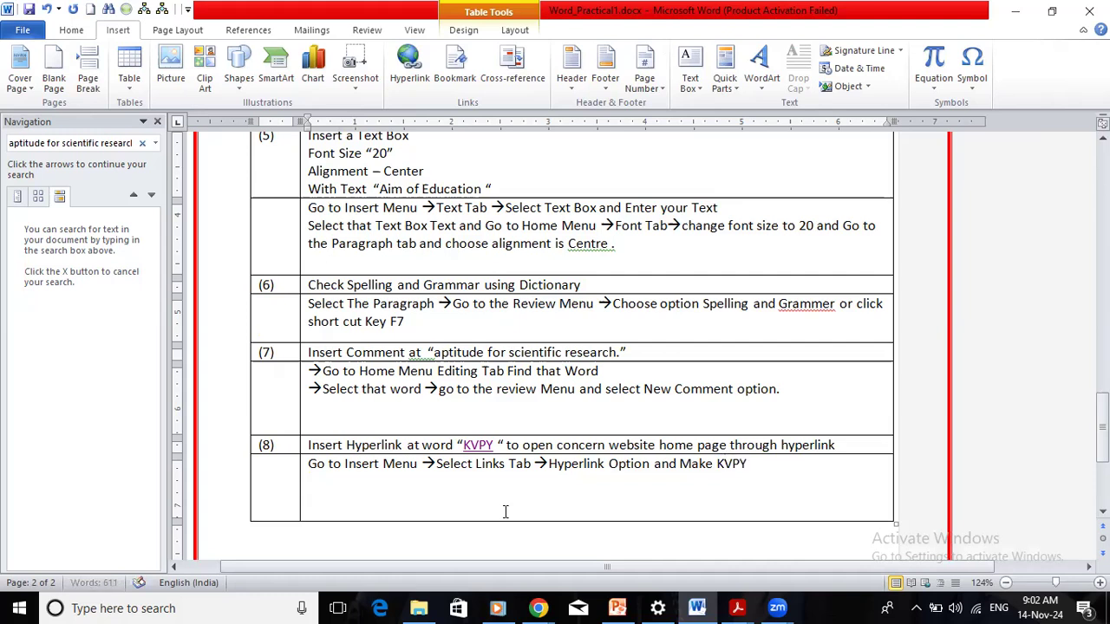
pyautogui.write(' as link their website')
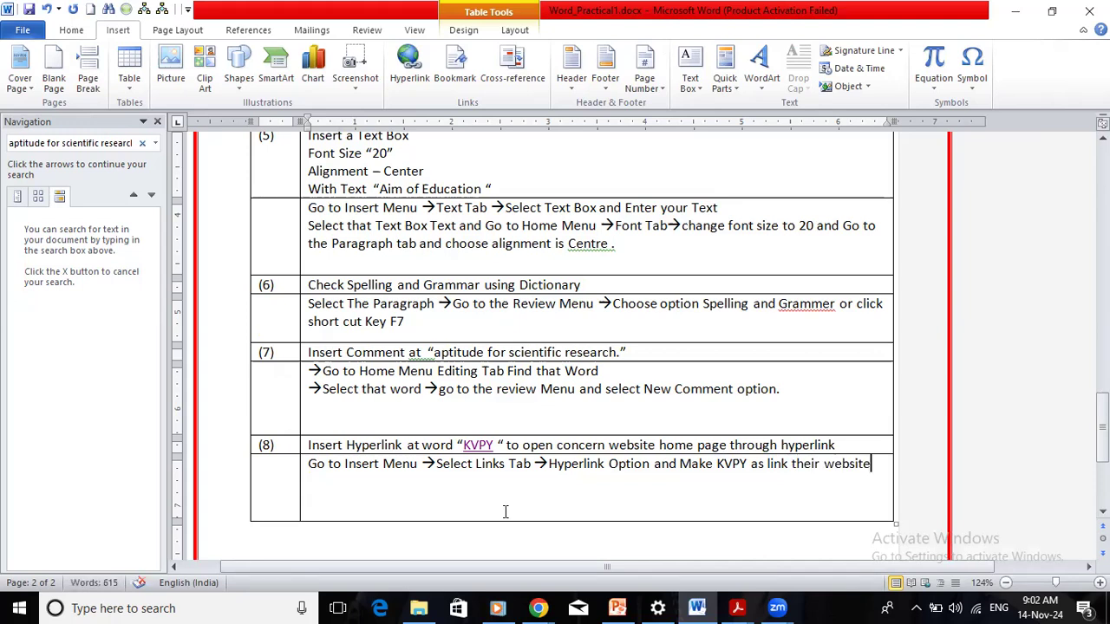
pyautogui.write('.')
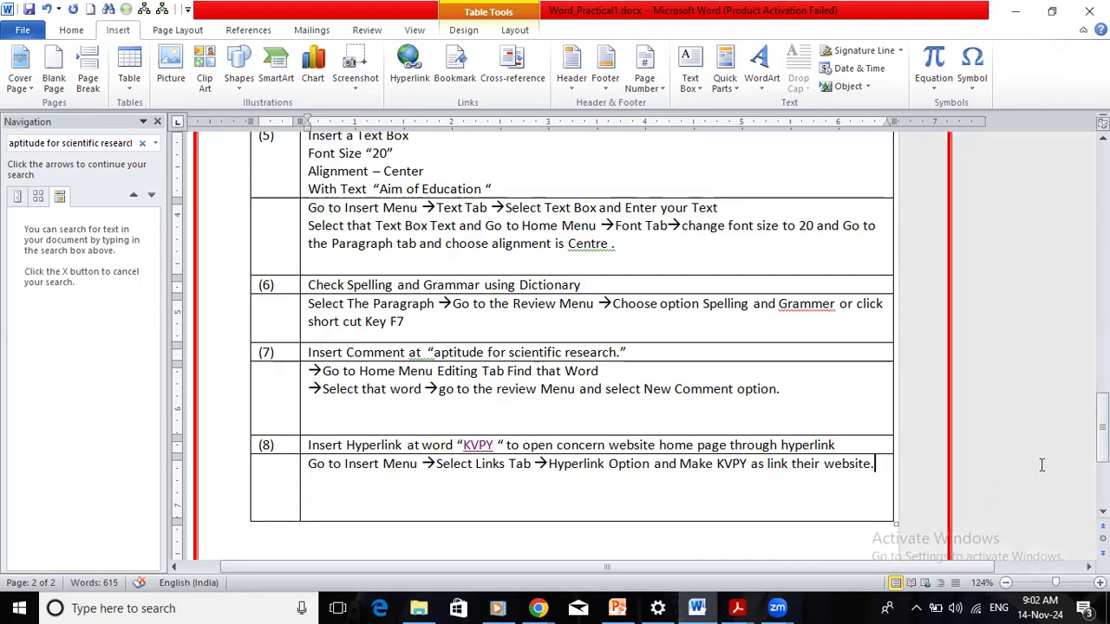
pyautogui.moveTo(1103, 445); pyautogui.dragTo(1102, 290)
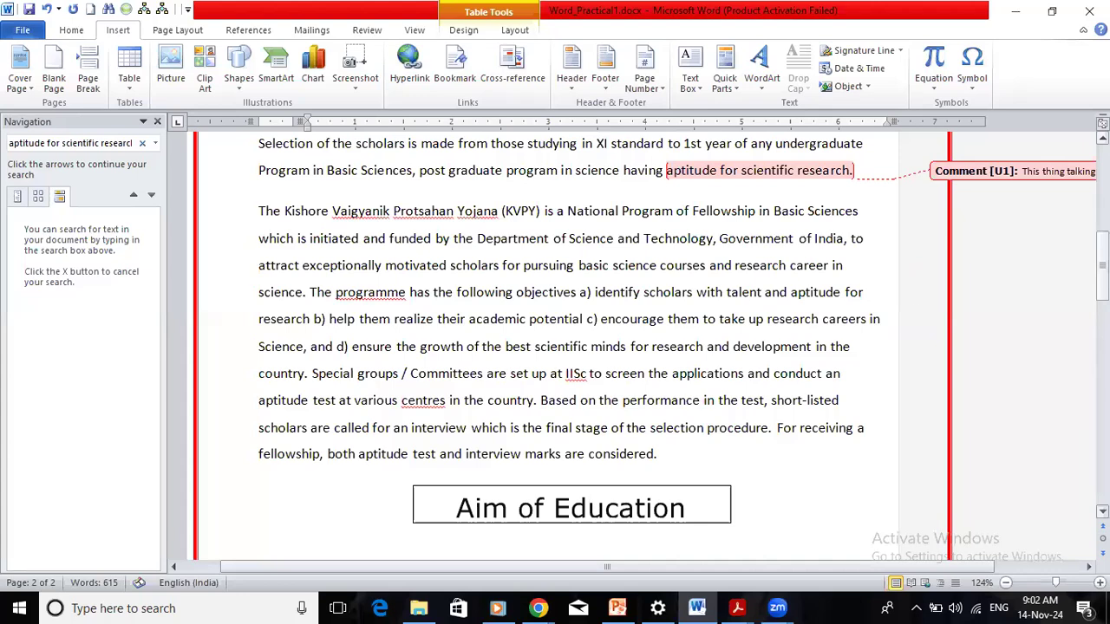